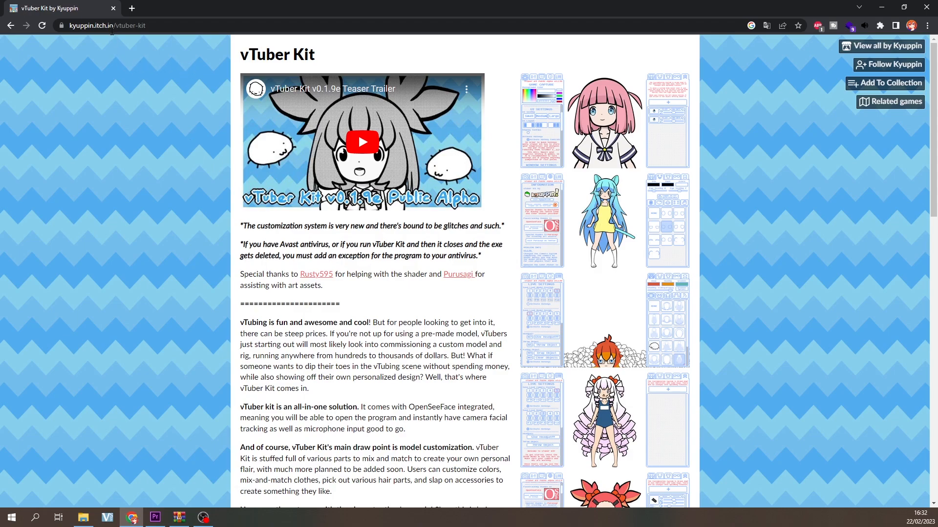
- Download vTuber Kit v0.1.9f Public Alpha from its itch.io page
left_click(144, 28)
scroll(372, 210, "down", 3)
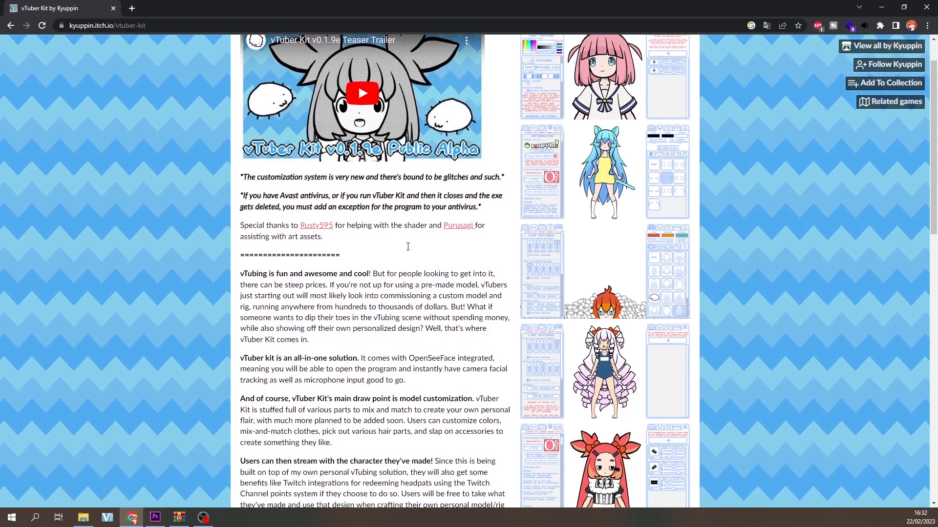
scroll(404, 258, "down", 3)
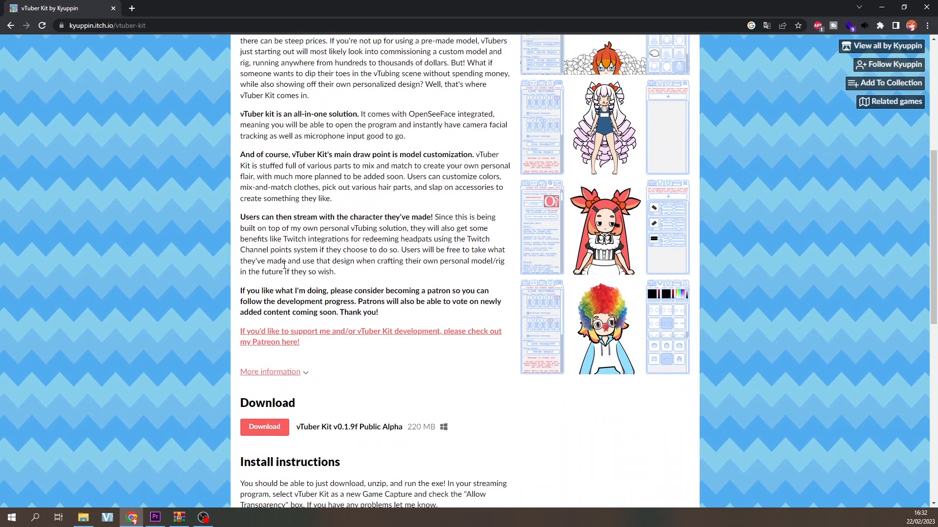
scroll(284, 265, "down", 2)
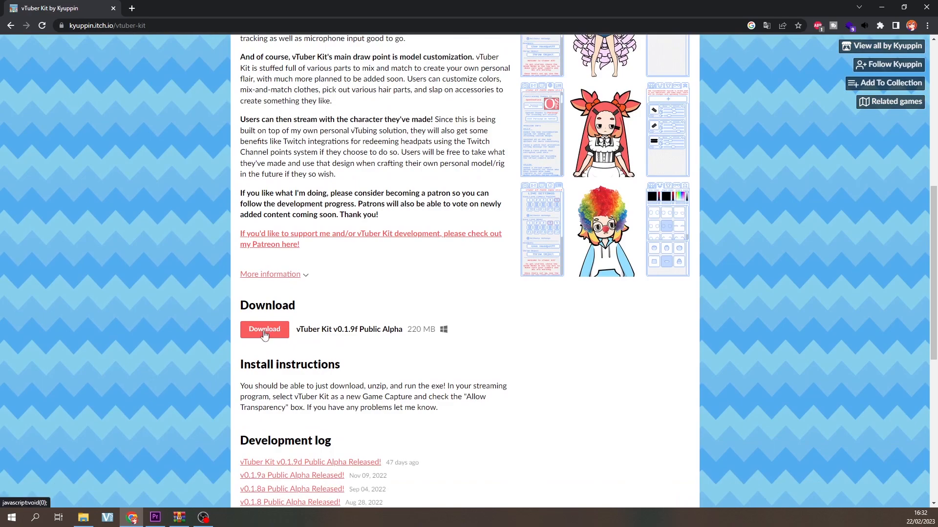
left_click(265, 330)
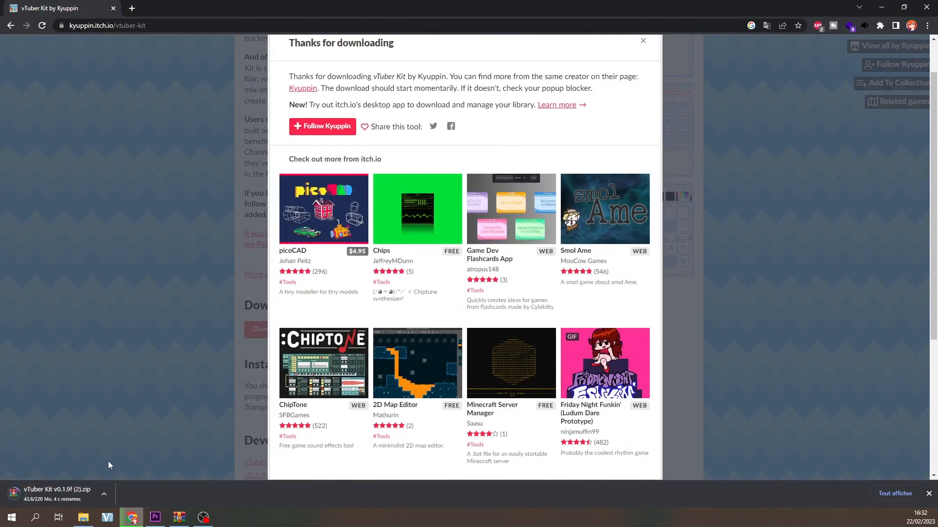
- Extract the vTuber Kit v0.1.9f folder from the downloaded archive to the desktop and launch vTuber Kit.exe from it
left_click(72, 492)
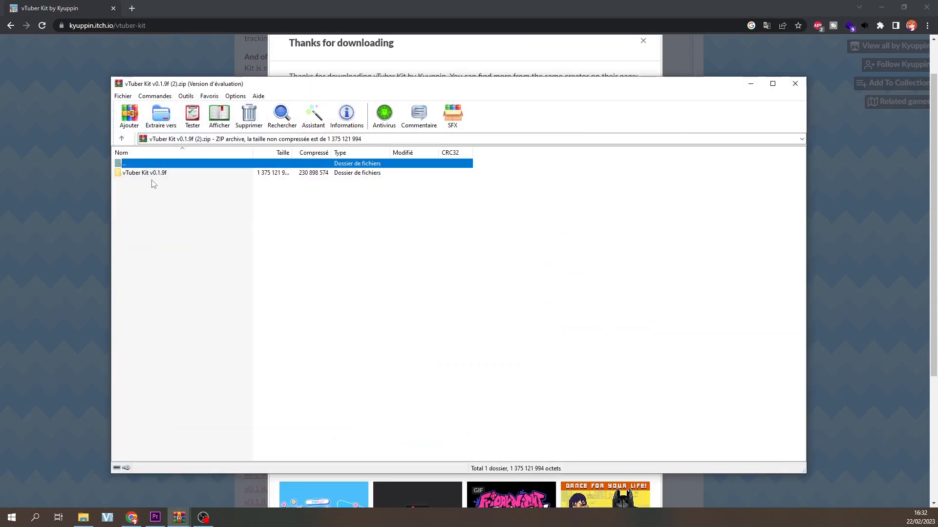
left_click(881, 7)
left_click_drag(226, 87, 394, 75)
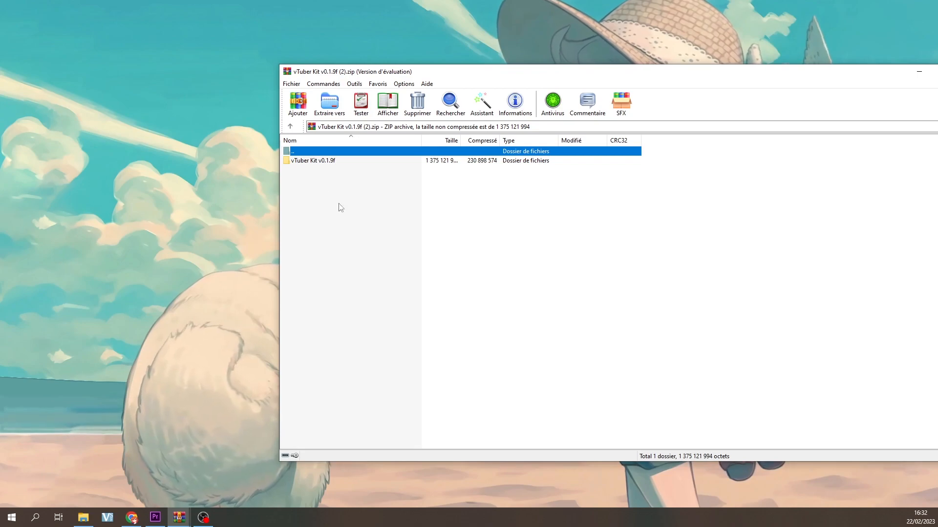
left_click(314, 161)
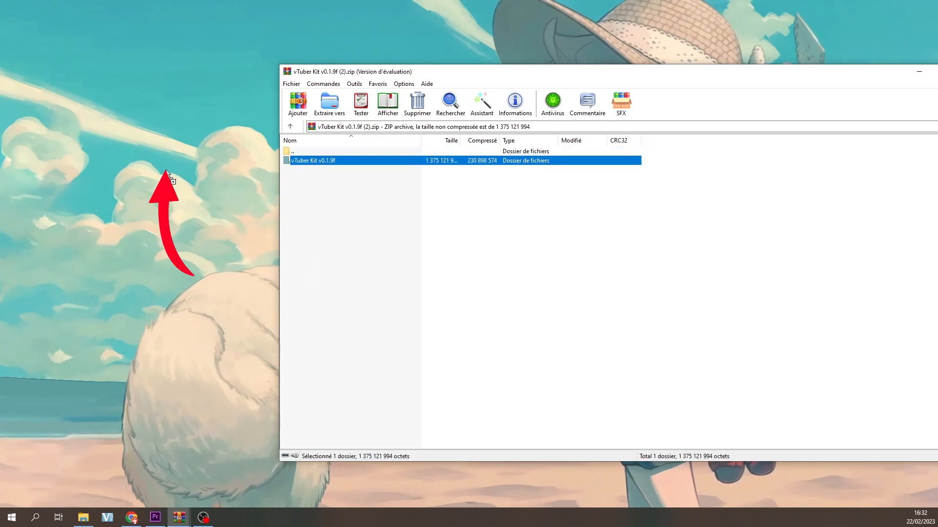
left_click_drag(166, 172, 167, 173)
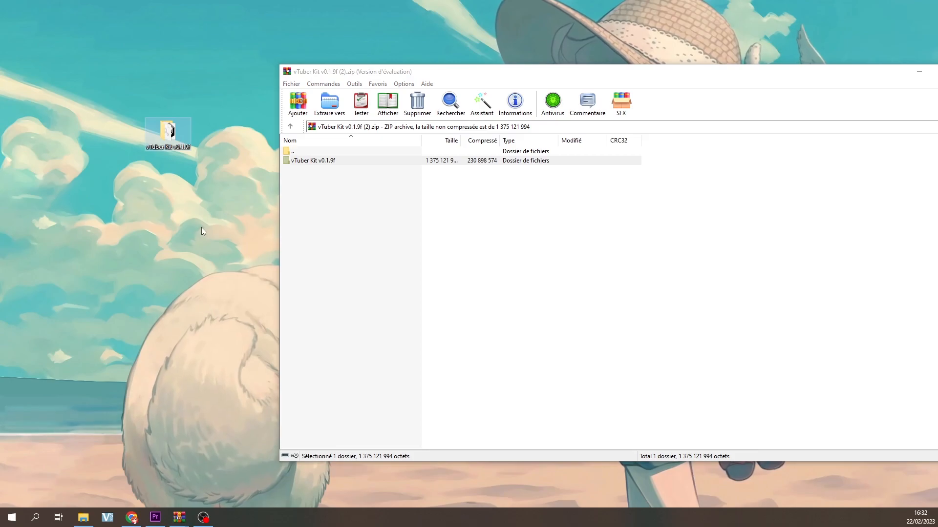
double_click(168, 130)
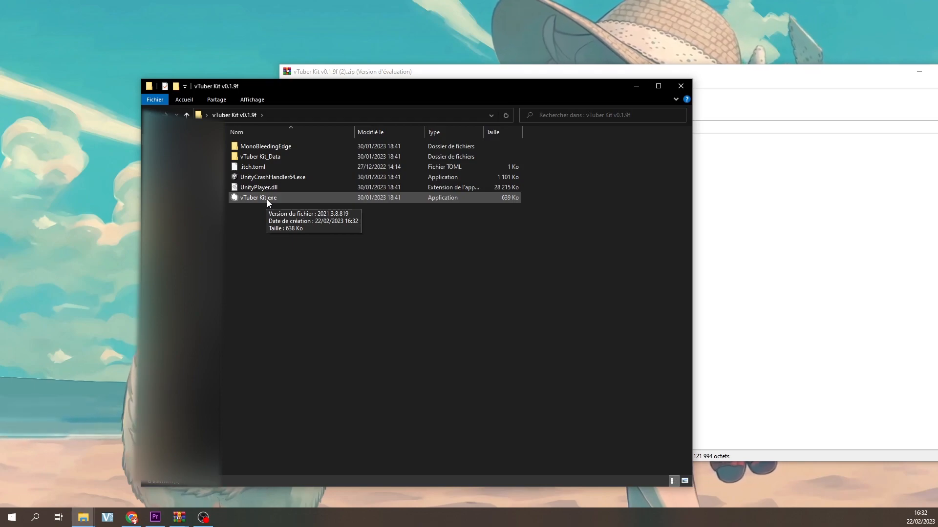
double_click(266, 199)
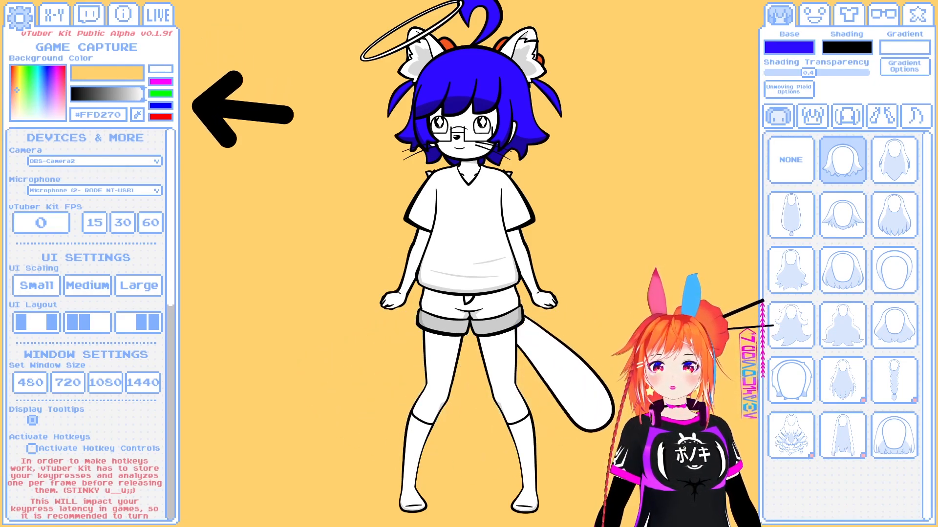
left_click(61, 20)
left_click(89, 18)
left_click(23, 22)
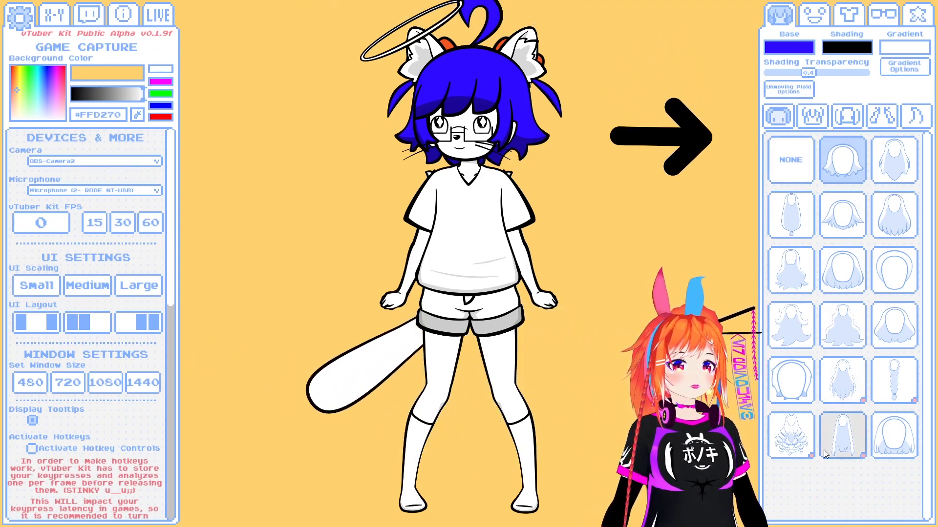
- Choose the c922 Pro Stream Webcam as the face-tracking camera
left_click(76, 161)
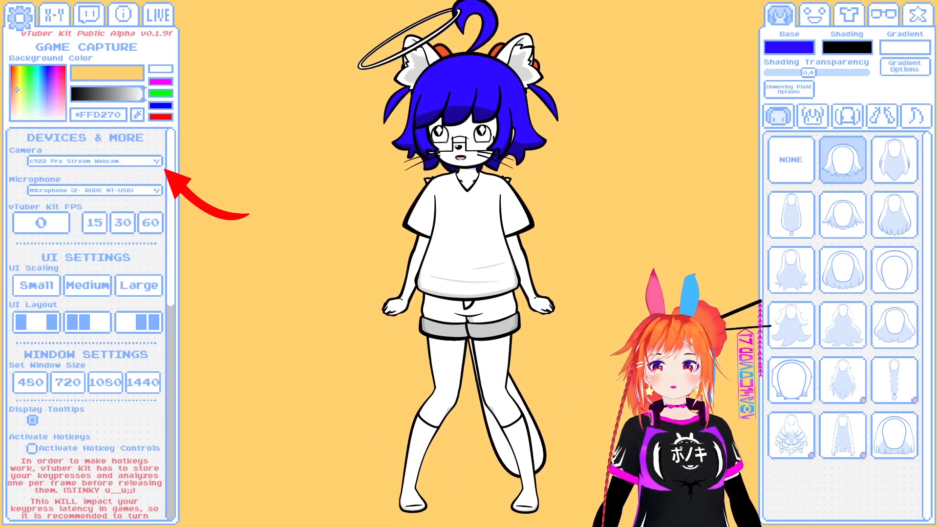
left_click(64, 161)
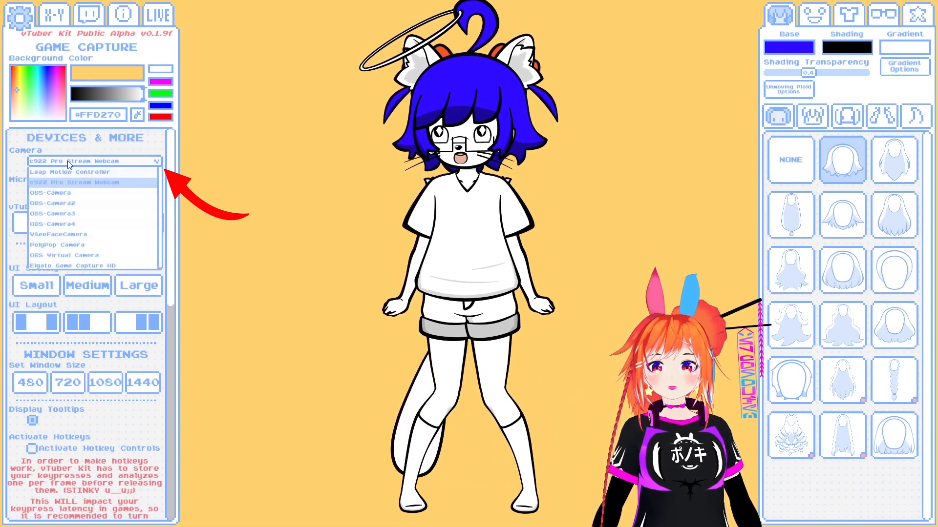
left_click(116, 160)
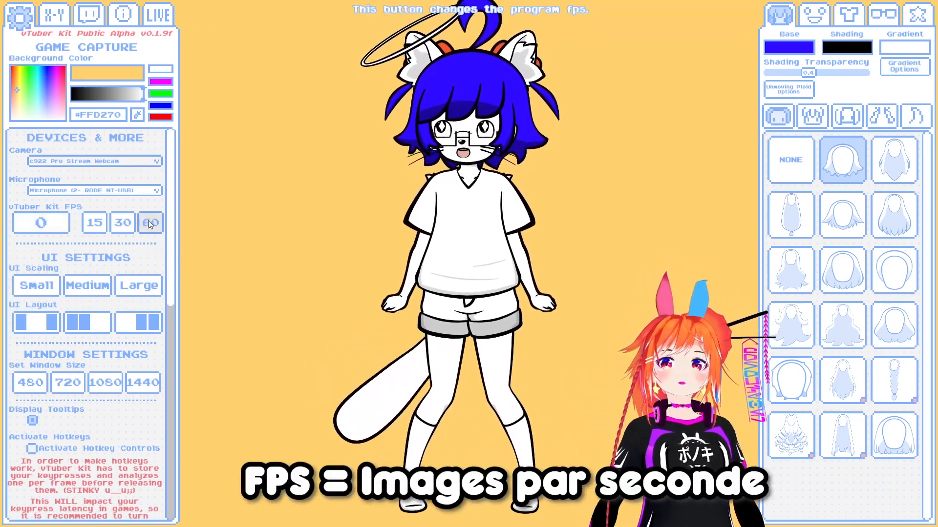
- Try the 15 and 30 FPS options and set the program's frame rate to 60 FPS
left_click(104, 222)
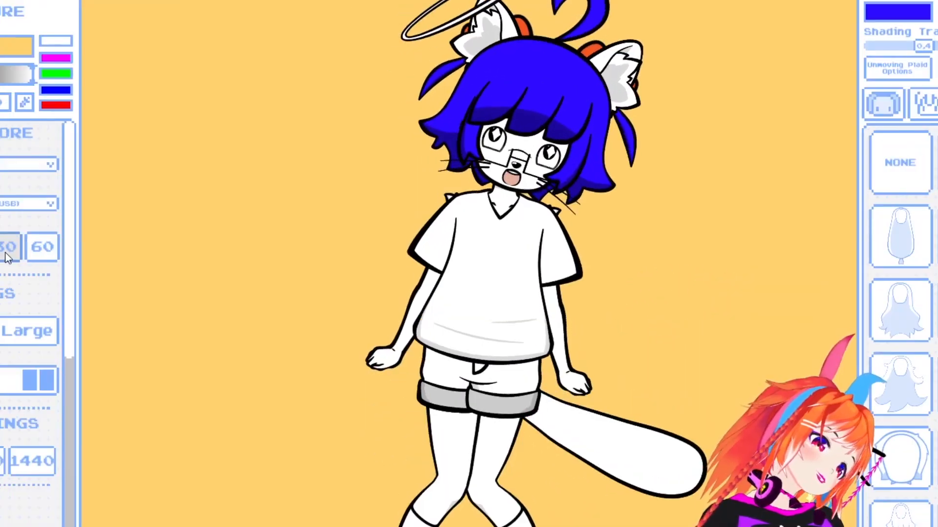
left_click(6, 253)
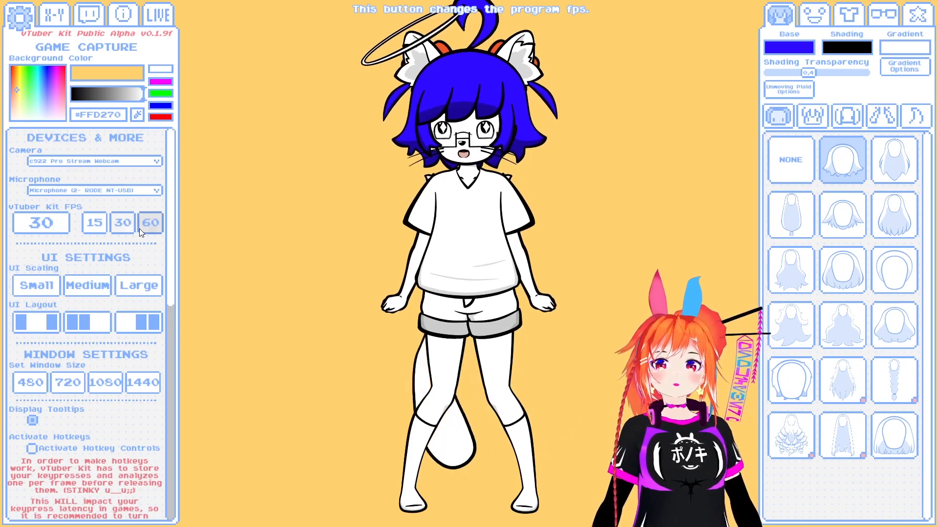
left_click(139, 228)
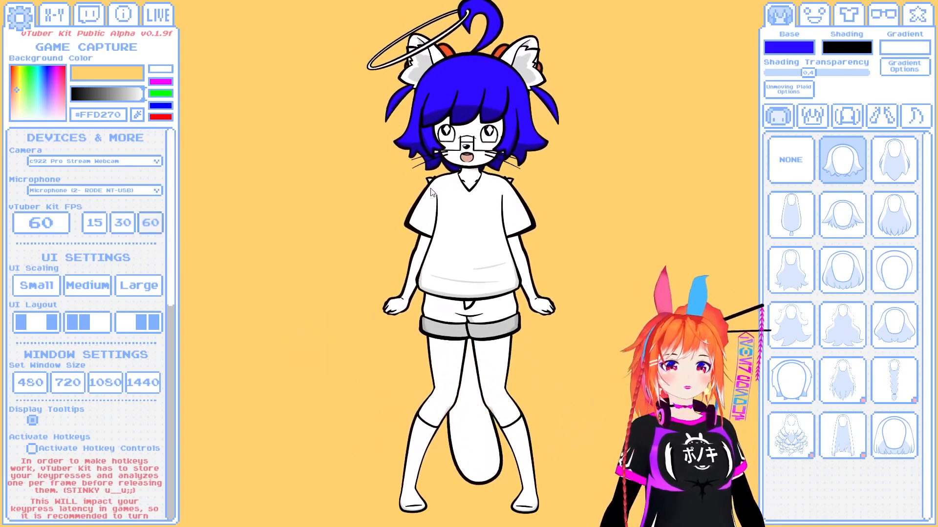
- Try the different UI scaling sizes and reduce the size of the interface panels
left_click(39, 288)
left_click(97, 255)
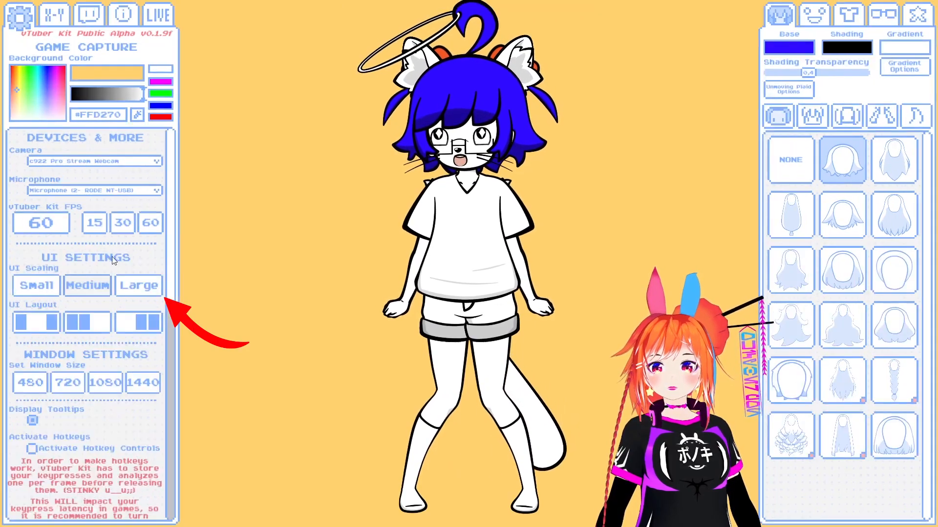
left_click(138, 288)
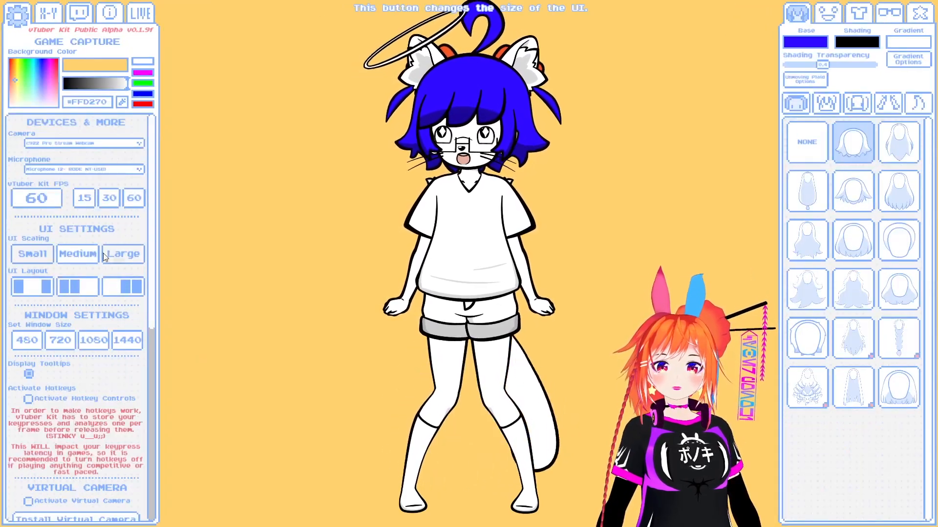
- Try the UI layouts with both panels on one side and restore the layout with one panel on each side
left_click(78, 287)
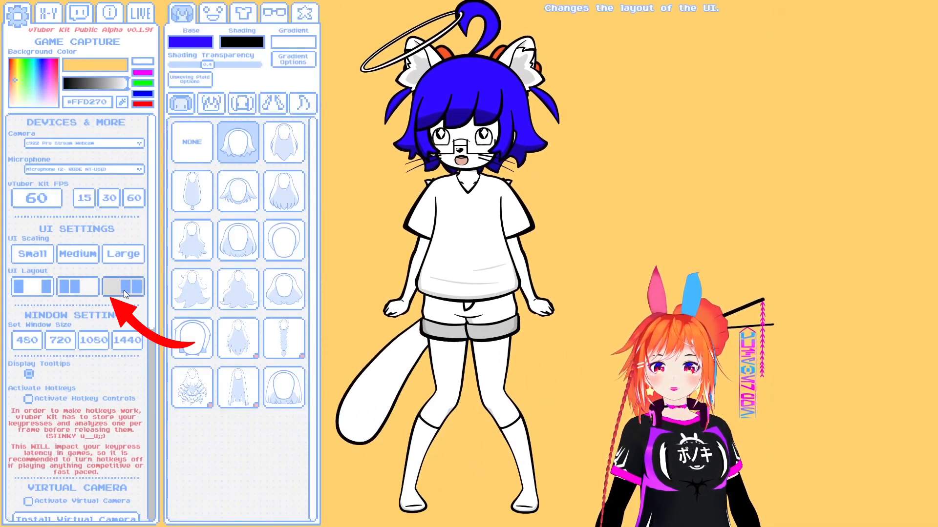
left_click(124, 287)
left_click(646, 287)
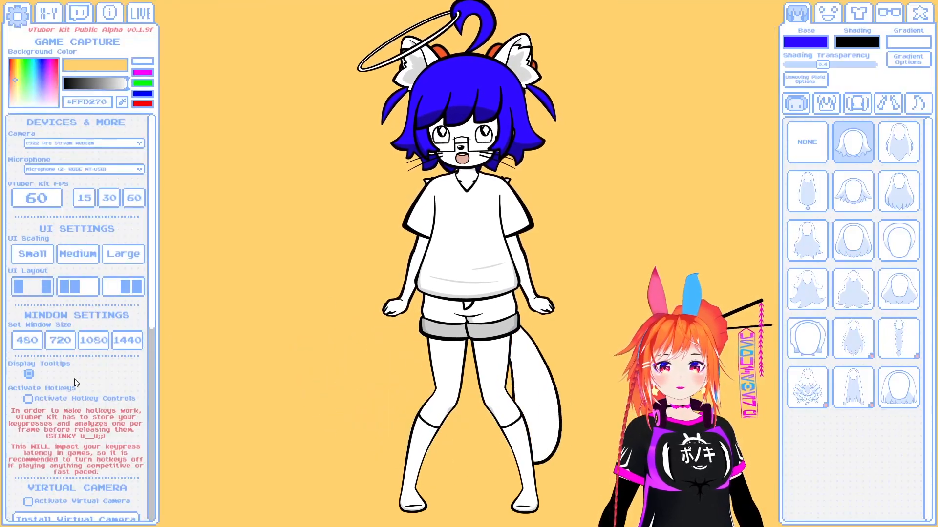
- Turn the tooltip display off and on again in the window settings
scroll(68, 348, "down", 2)
scroll(68, 348, "down", 1)
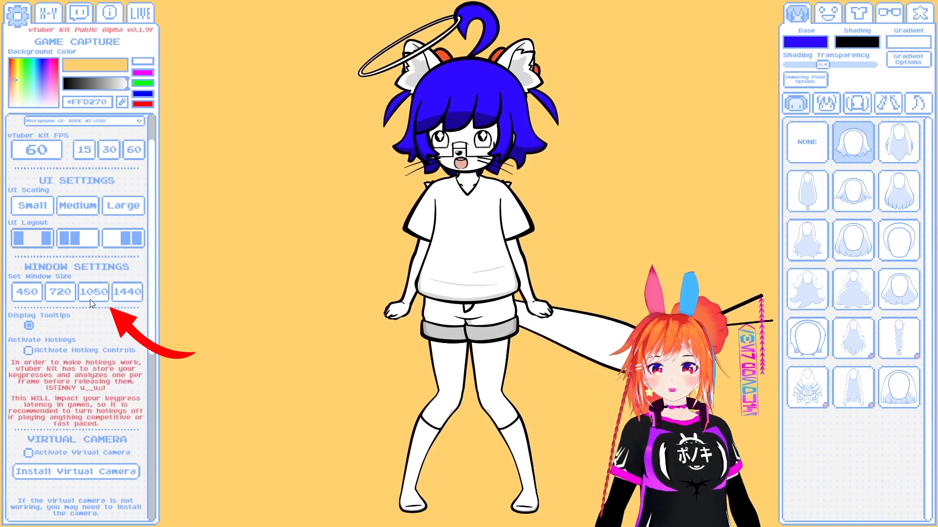
scroll(123, 335, "down", 1)
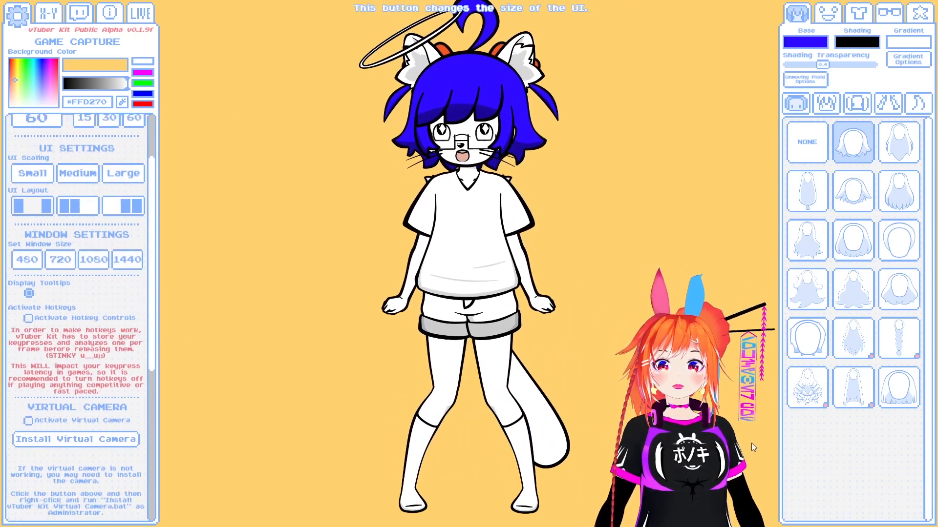
left_click(29, 294)
left_click(29, 293)
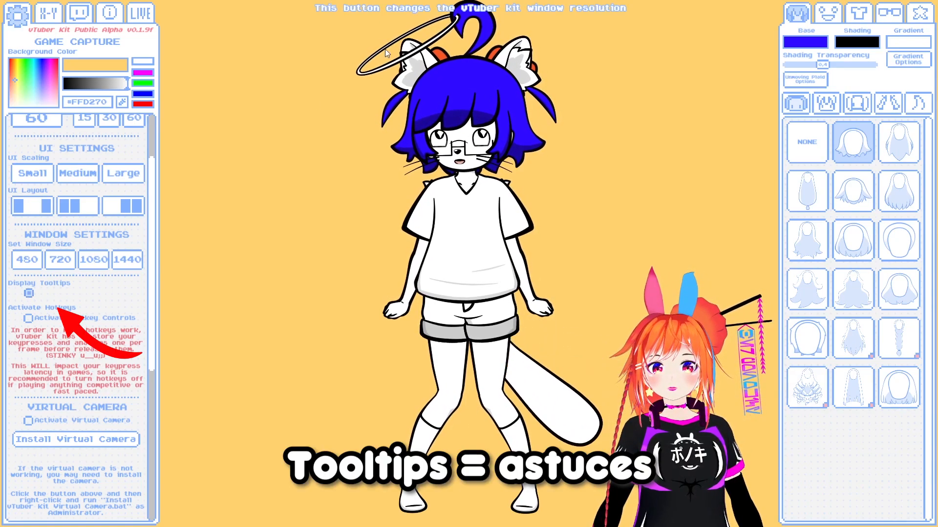
left_click(29, 293)
left_click(29, 294)
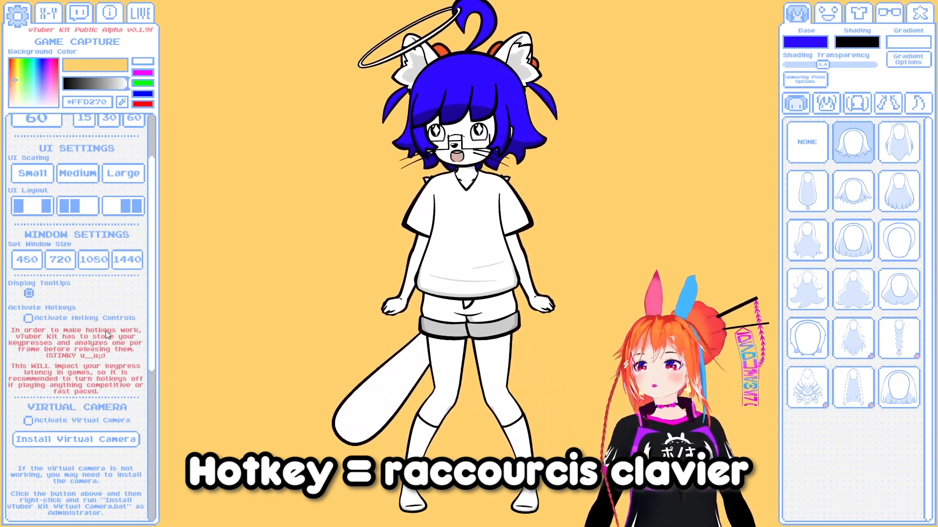
- Review the hotkey, virtual camera and data options, and open the vTuber Kit save data folder
scroll(89, 326, "down", 1)
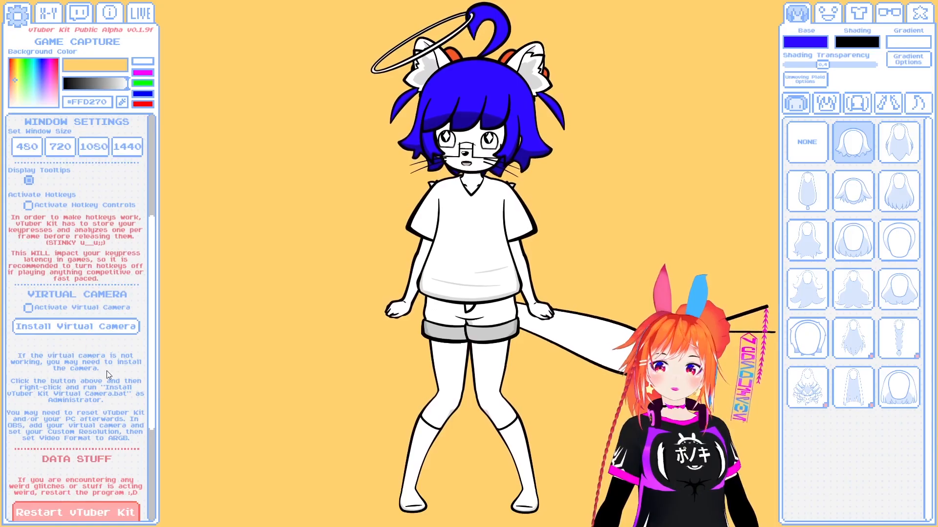
scroll(113, 400, "down", 3)
scroll(117, 341, "up", 2)
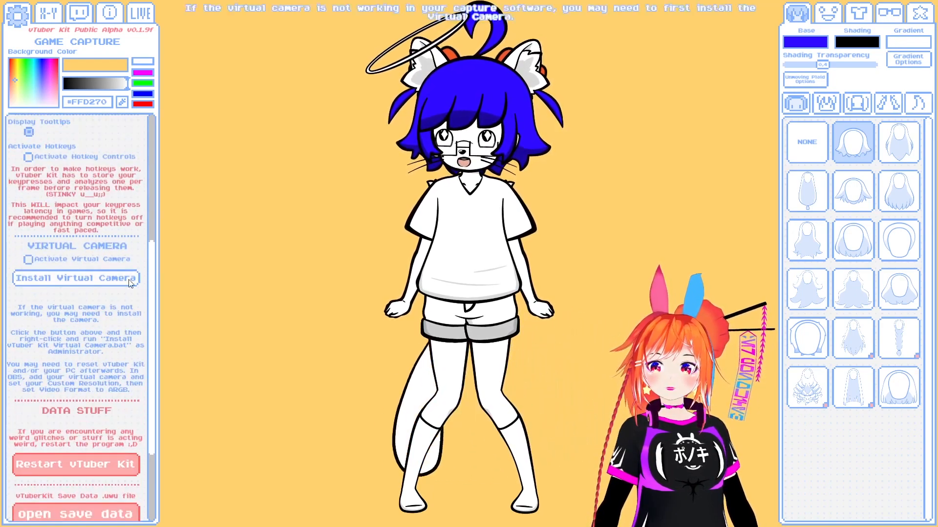
scroll(75, 393, "down", 3)
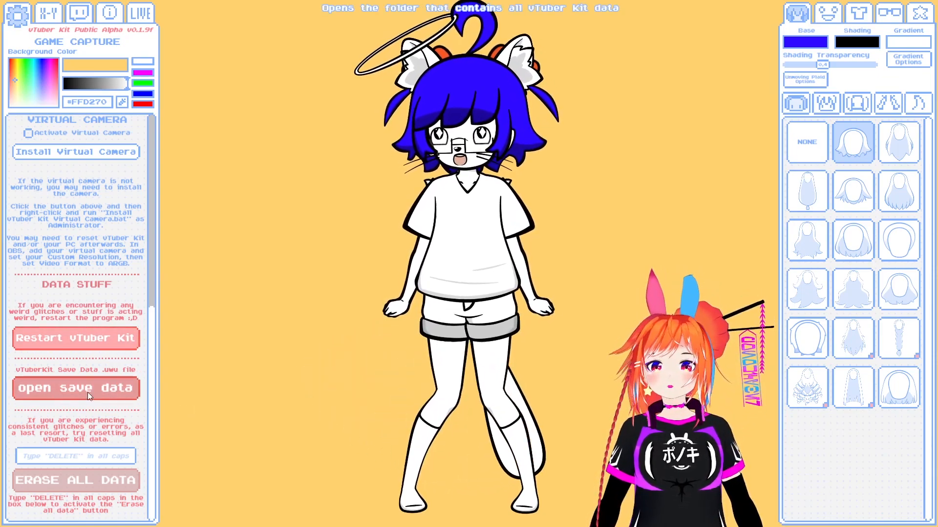
left_click(65, 389)
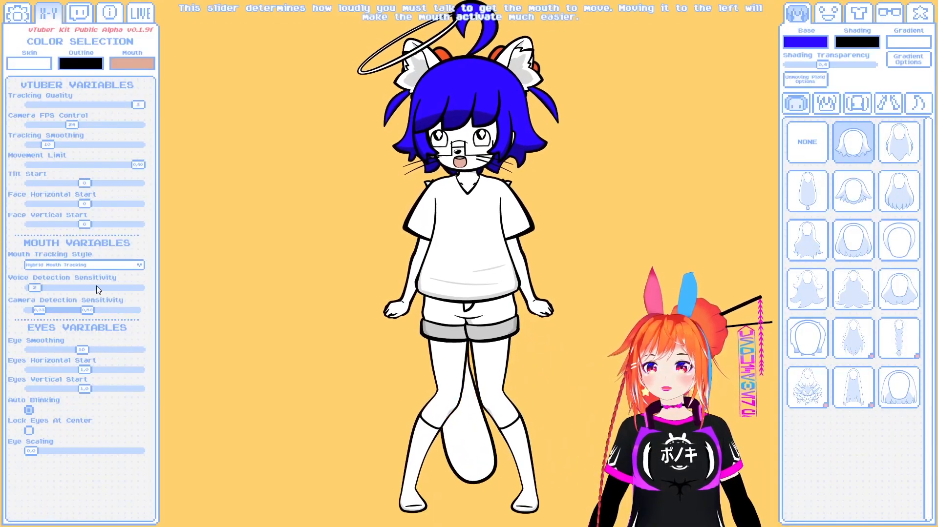
left_click(109, 13)
left_click(141, 13)
left_click(47, 13)
left_click(17, 14)
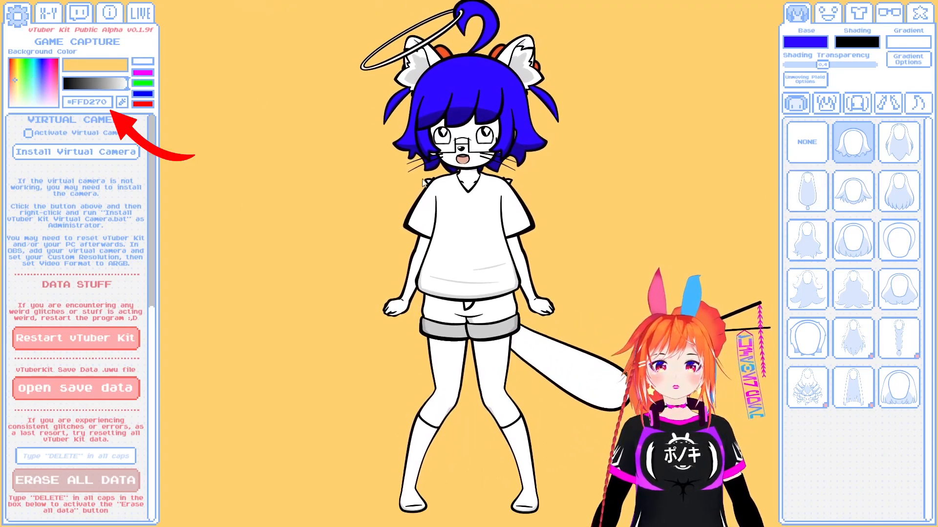
- Set the game capture background color to light blue, #3BC4FF
left_click_drag(17, 82, 36, 69)
mouse_move(123, 87)
left_mouse_down()
mouse_move(56, 86)
mouse_move(136, 89)
left_mouse_up()
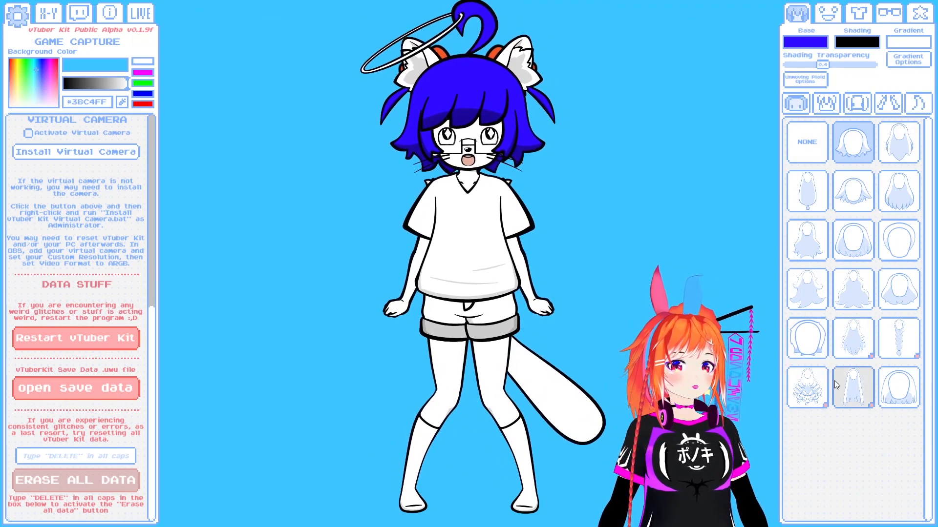
- Try several back hairstyles on the character and apply the very long straight one
left_click(807, 388)
left_click(846, 373)
left_click(821, 288)
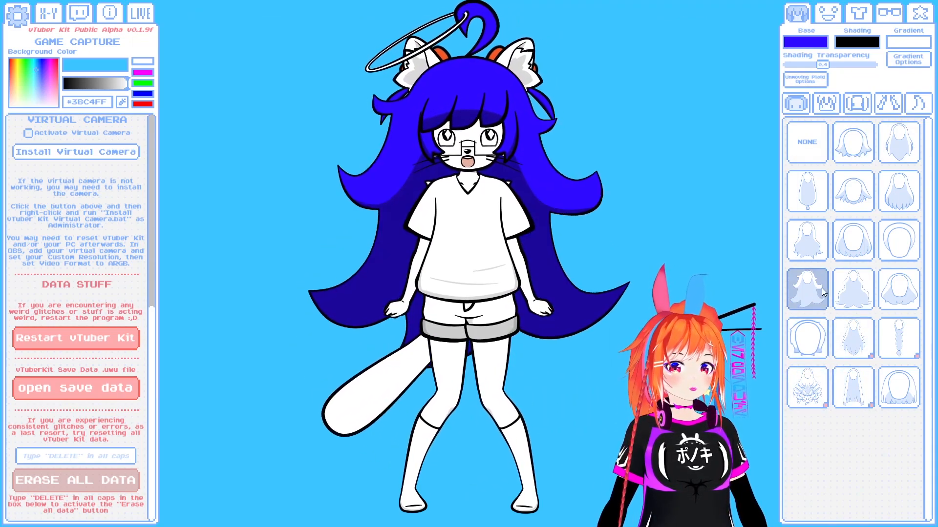
left_click(852, 289)
left_click(850, 258)
left_click(803, 252)
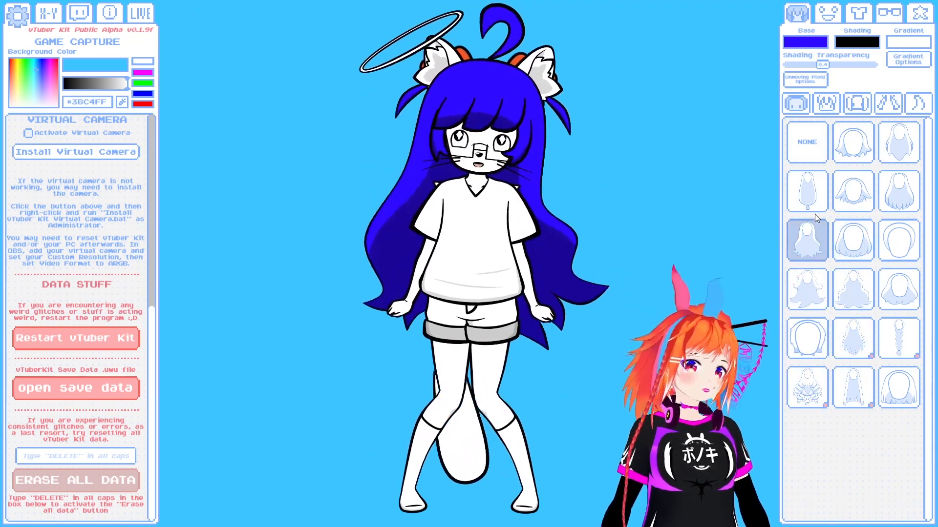
left_click(898, 242)
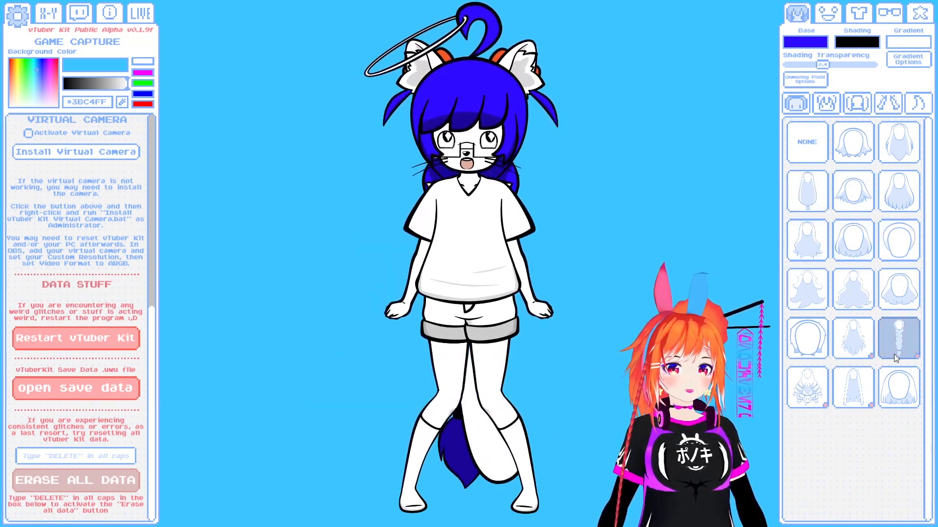
left_click(866, 378)
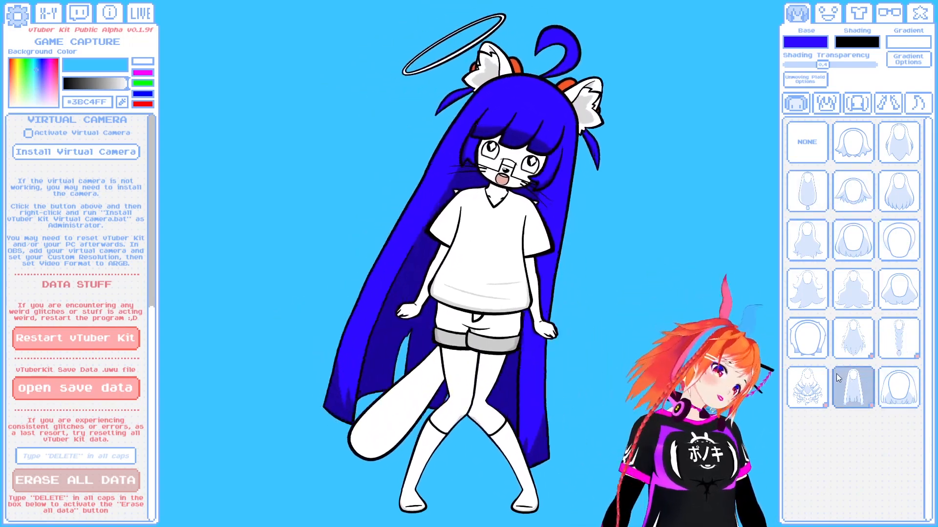
- Set the hair base color to orange, #FF9832
left_click(805, 42)
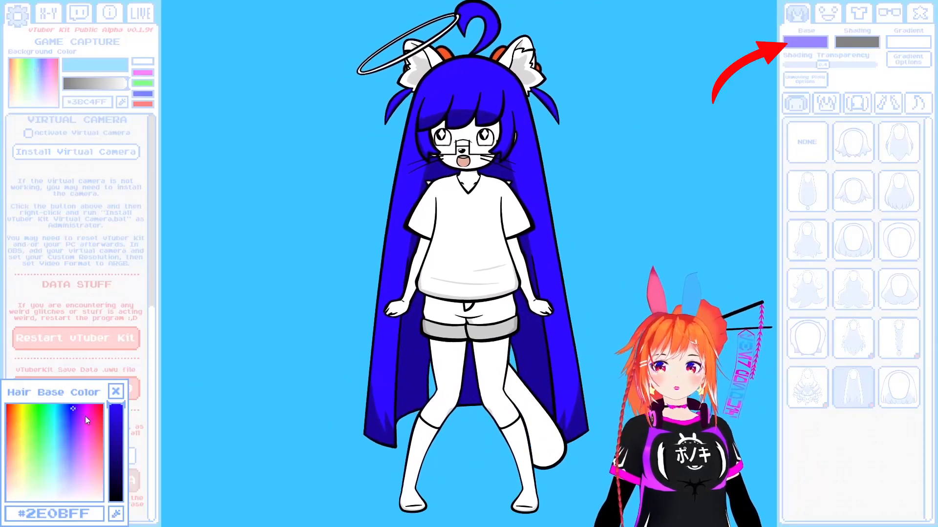
left_click_drag(22, 413, 14, 422)
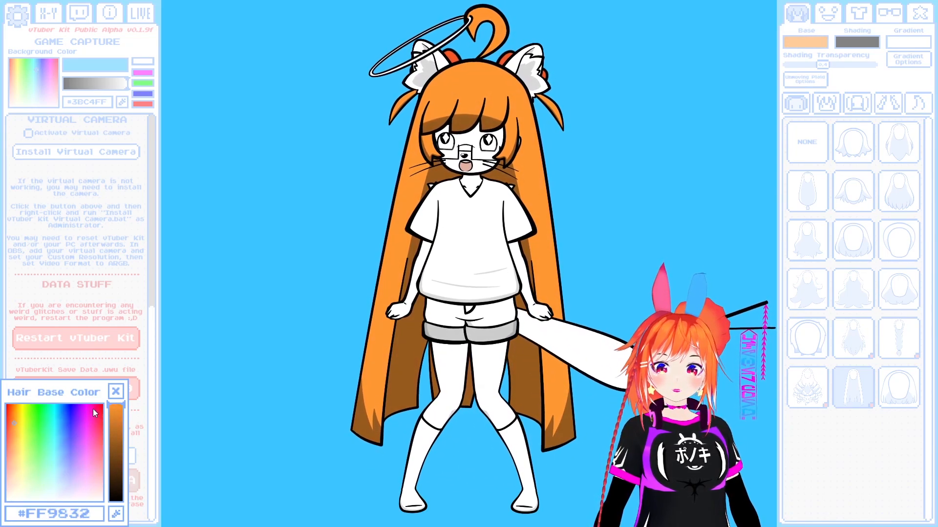
left_click(117, 392)
- Set the hair shading color to bright pink and raise the hair's shading transparency
left_click(864, 43)
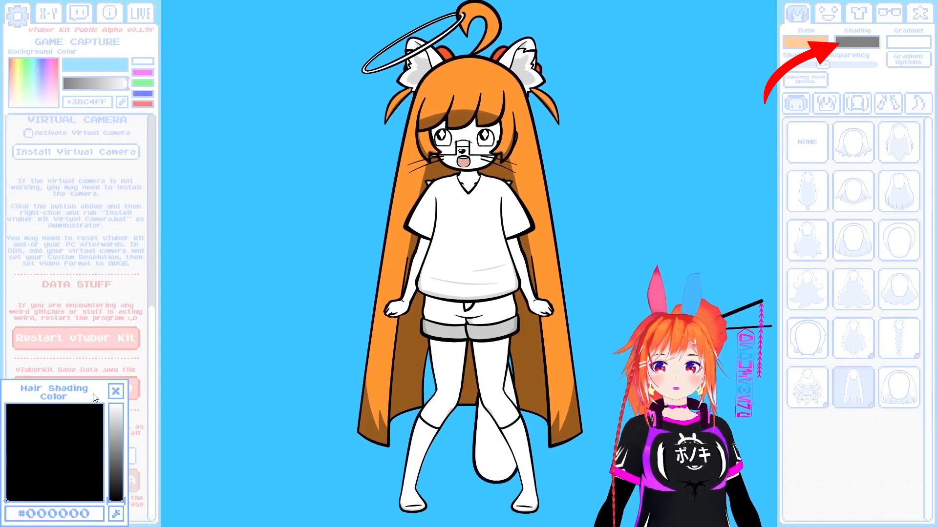
left_click(55, 410)
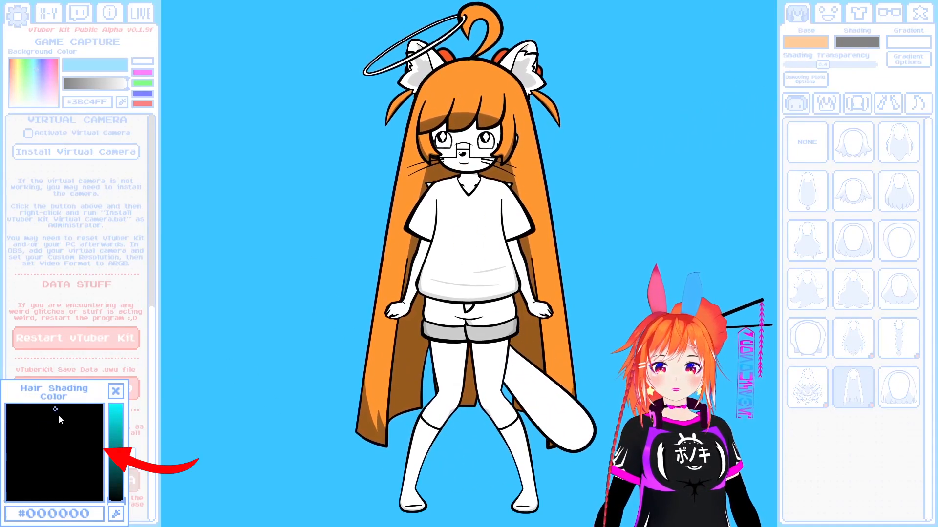
left_click(119, 410)
left_click(81, 438)
left_click_drag(81, 438, 96, 407)
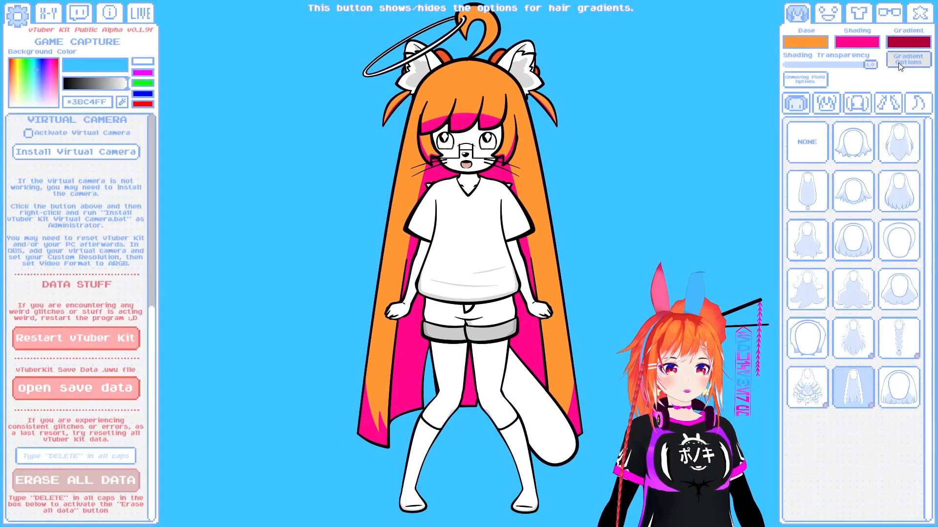
mouse_move(871, 64)
left_mouse_down()
mouse_move(814, 71)
mouse_move(878, 65)
mouse_move(804, 65)
mouse_move(887, 66)
mouse_move(851, 65)
left_mouse_up()
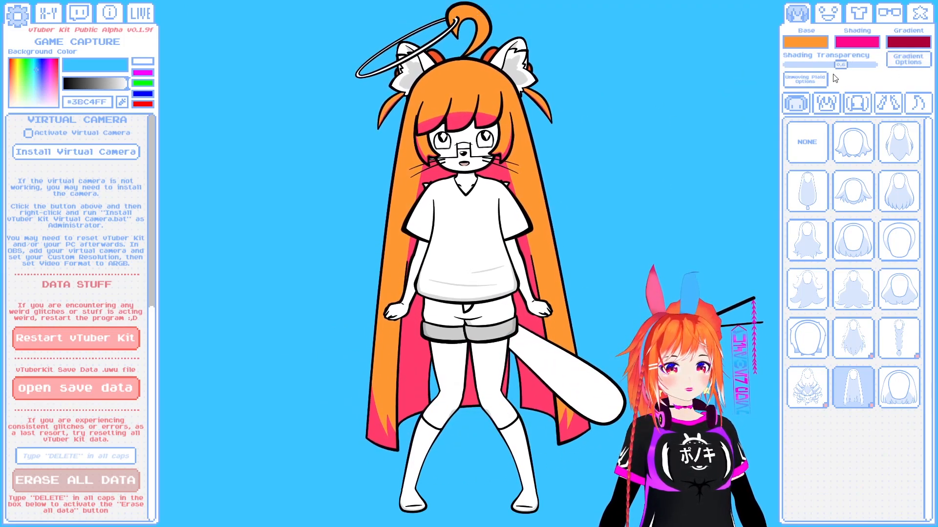
- Show the hair gradient options and raise the Back Hair Gradient Height to about 5, leaving its position at 0.0
left_click(922, 56)
left_click_drag(856, 110, 830, 116)
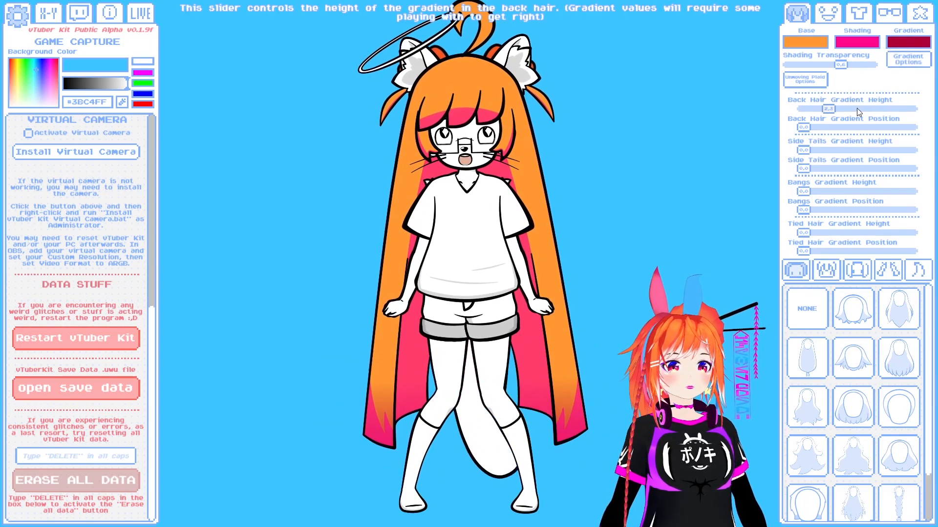
left_click_drag(836, 108, 865, 114)
mouse_move(803, 127)
left_mouse_down()
mouse_move(813, 128)
mouse_move(791, 131)
left_mouse_up()
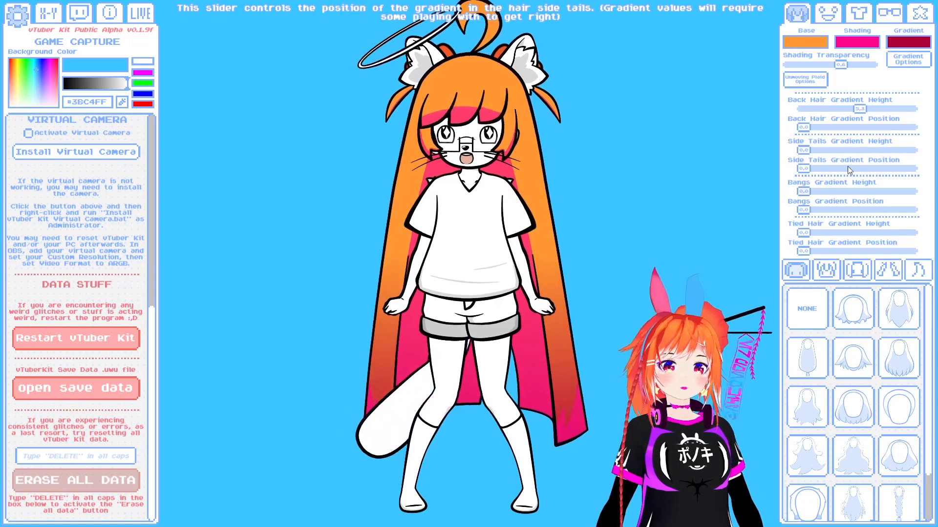
- Preview the gradient on several other back hairstyles and reapply the very long straight one
left_click(852, 309)
left_click(908, 317)
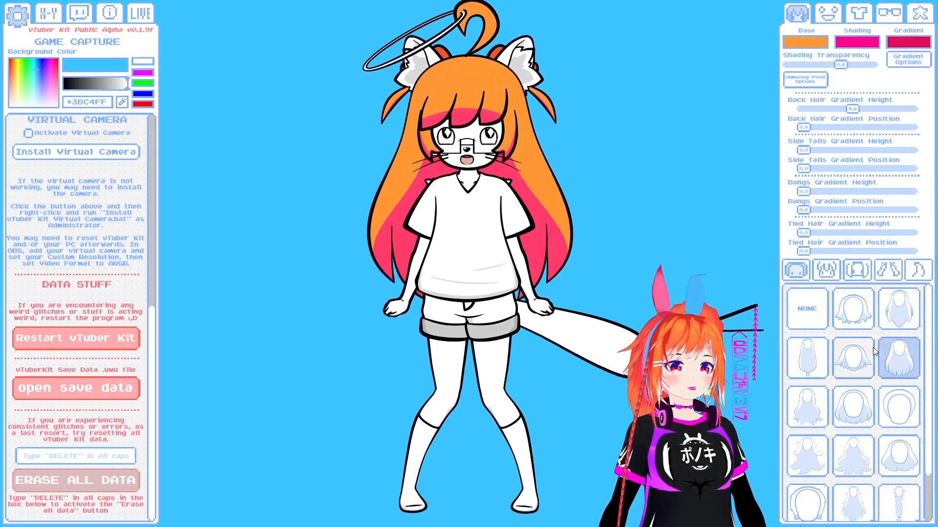
left_click(852, 357)
left_click(795, 364)
scroll(806, 371, "down", 1)
left_click(853, 348)
left_click(903, 350)
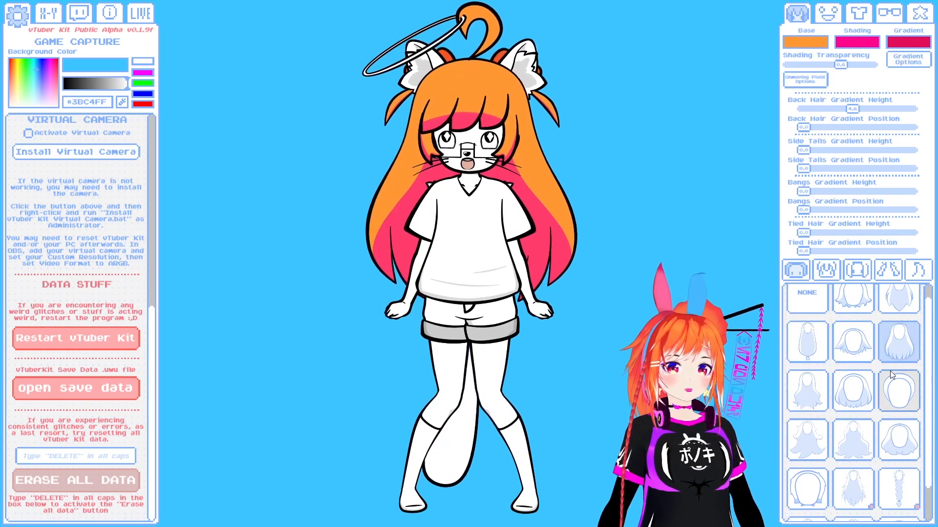
left_click(806, 391)
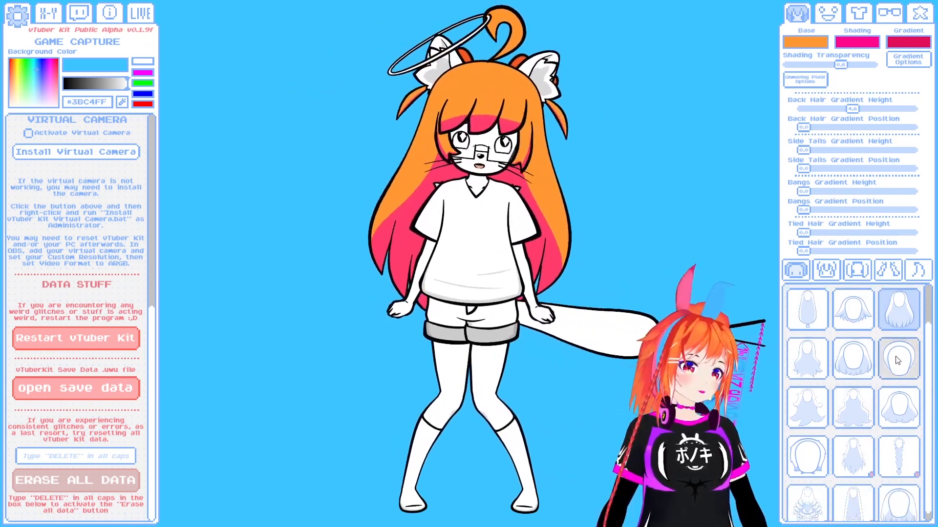
scroll(835, 387, "down", 1)
left_click(837, 388)
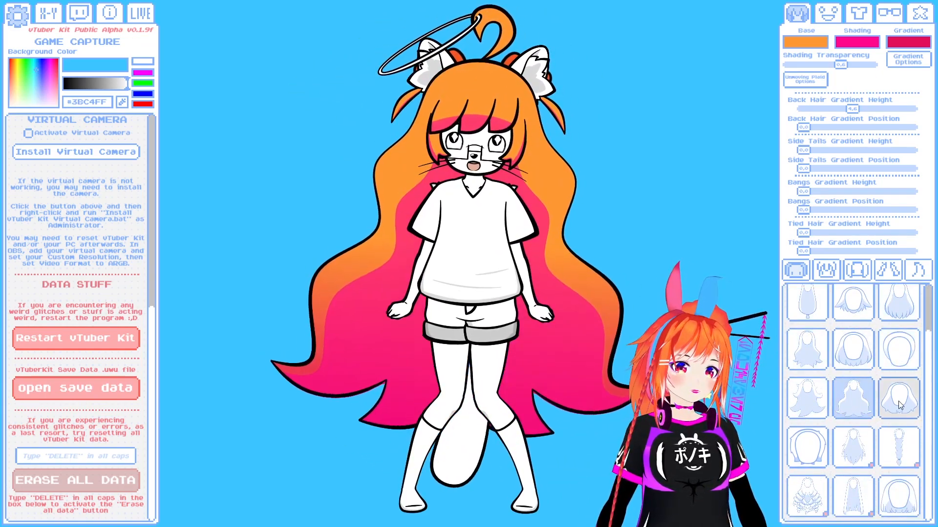
left_click(899, 301)
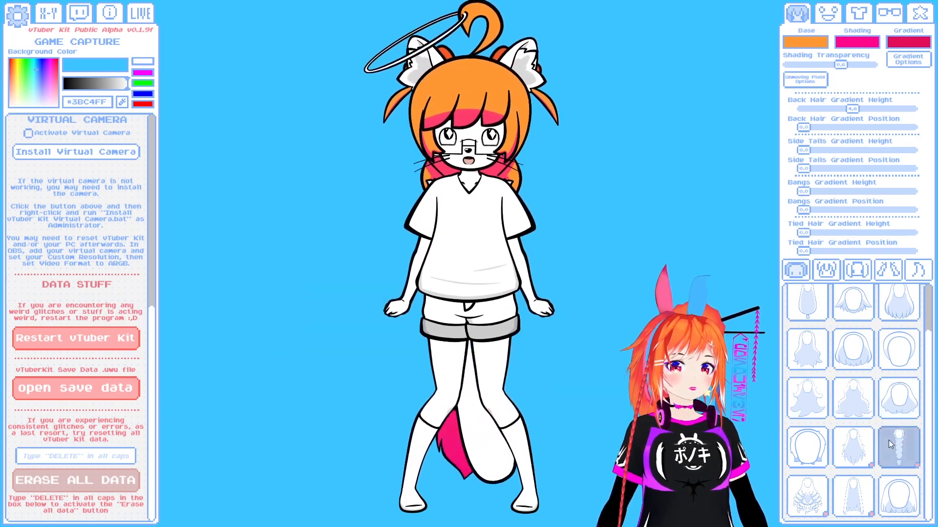
scroll(896, 302, "up", 1)
left_click(897, 302)
scroll(890, 323, "down", 1)
left_click(858, 492)
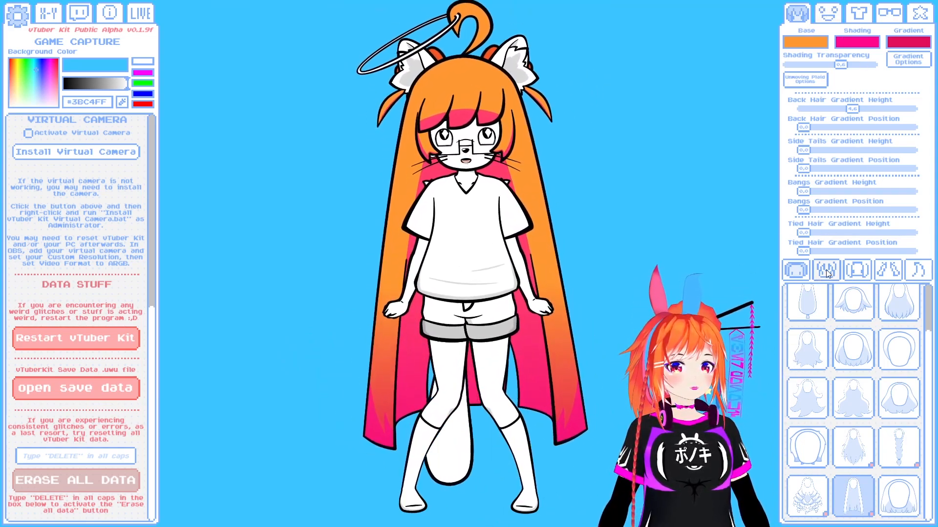
- Try several bangs styles on the character and hide the gradient options
left_click(826, 270)
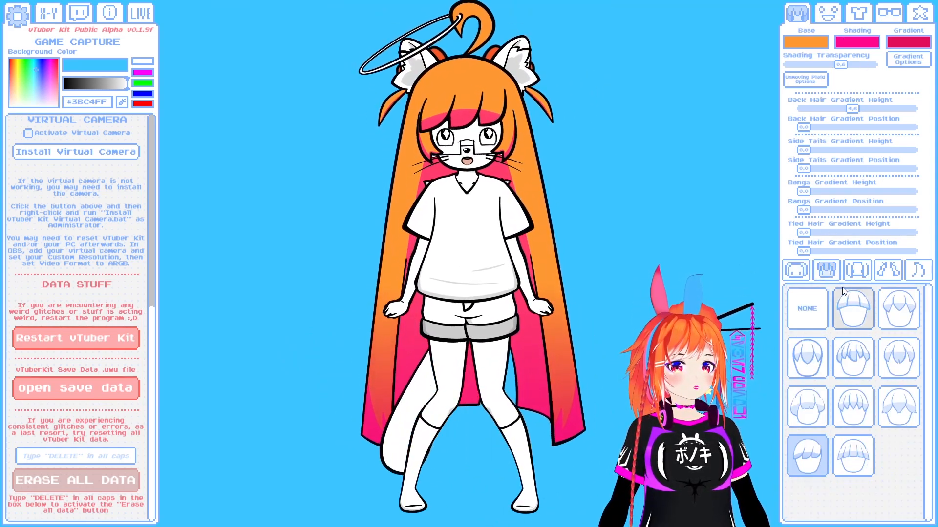
left_click(817, 363)
left_click(852, 358)
left_click(855, 454)
left_click(898, 409)
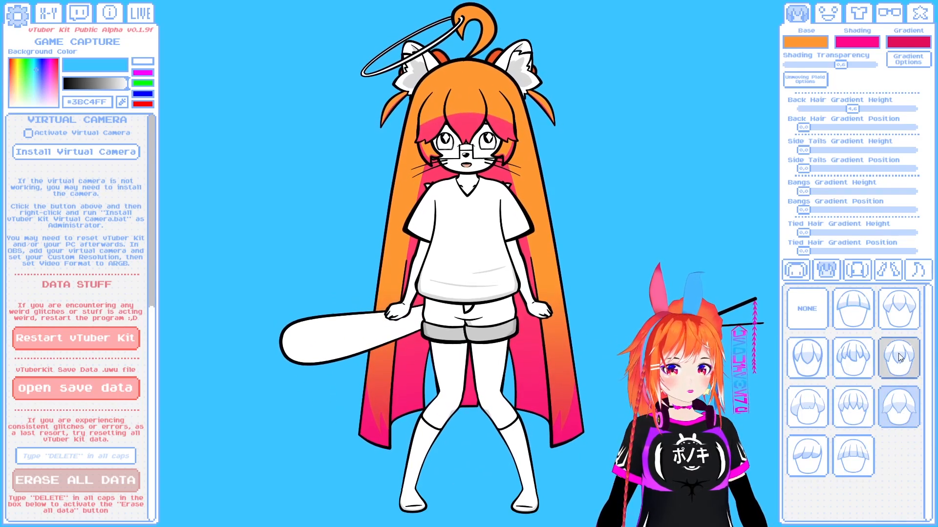
left_click(908, 60)
left_click(855, 193)
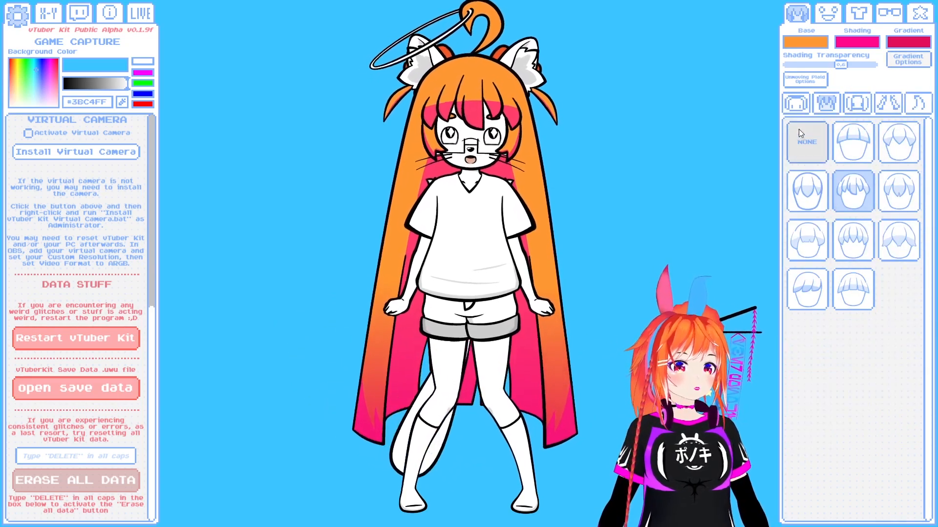
- Try several side hair styles and apply the shoulder-length locks framing the face
left_click(796, 102)
left_click(857, 102)
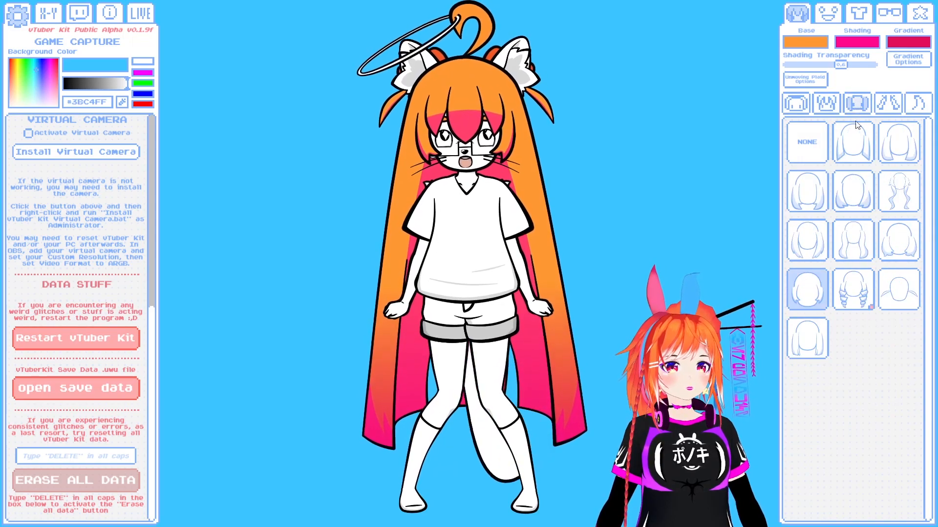
left_click(852, 142)
left_click(859, 196)
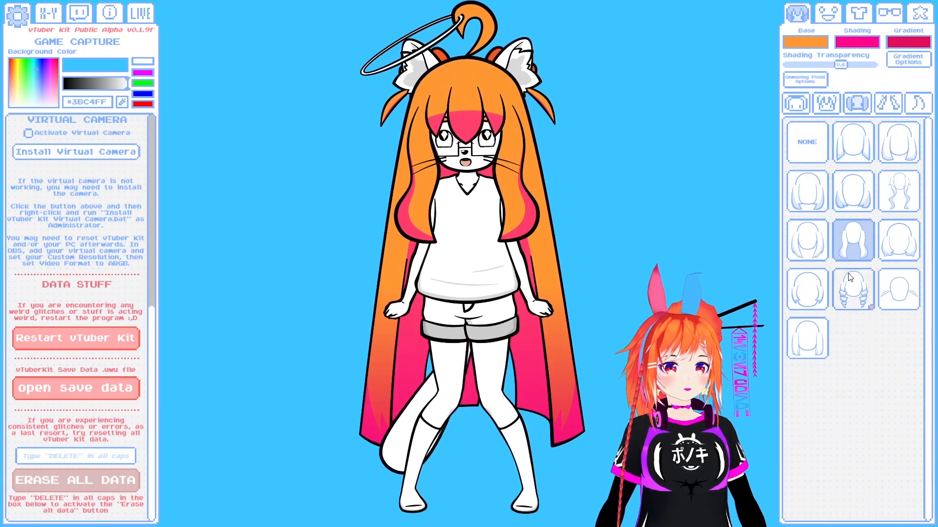
left_click(809, 248)
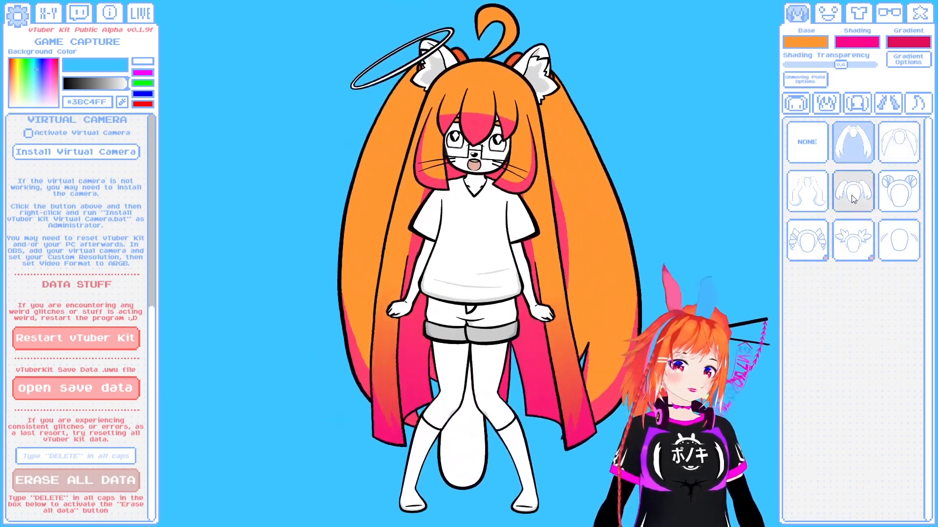
- Try several tied hair styles, apply the long full twin tails, and show the ahoge options
left_click(807, 190)
left_click(898, 239)
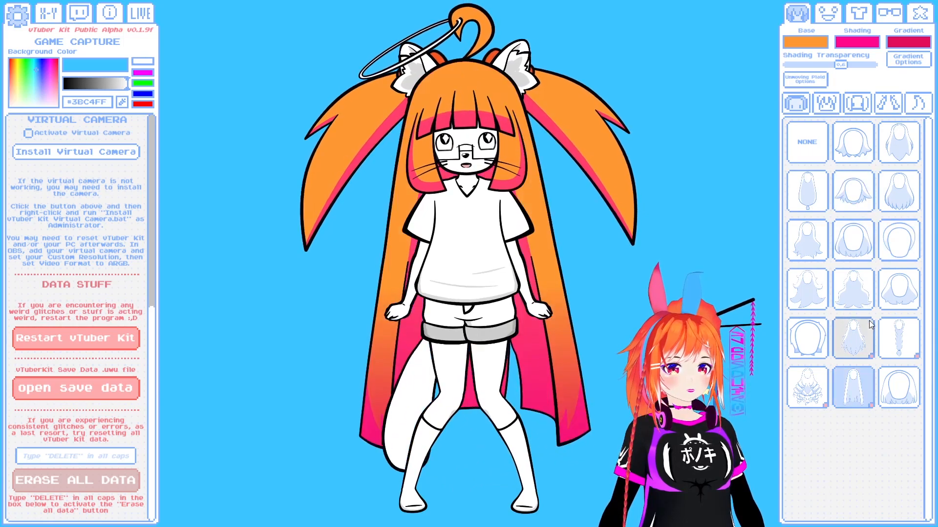
left_click(830, 103)
left_click(885, 222)
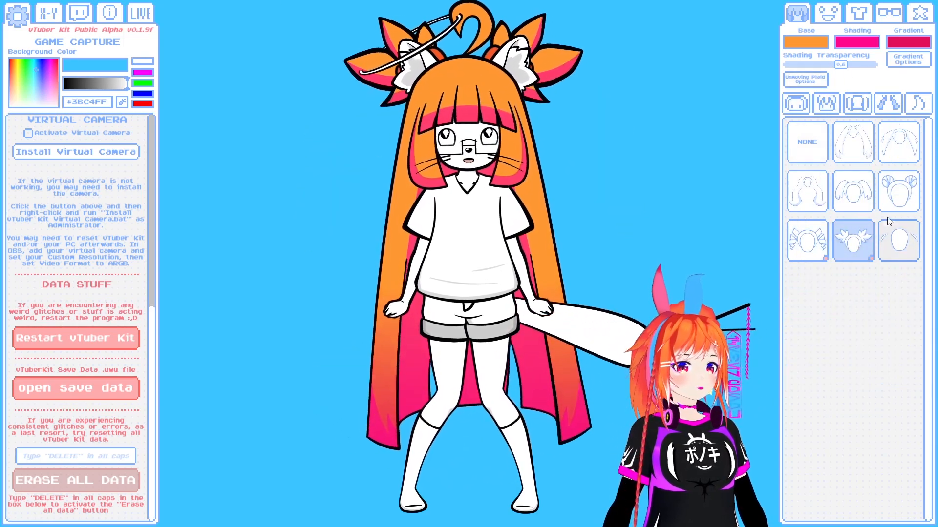
left_click(890, 208)
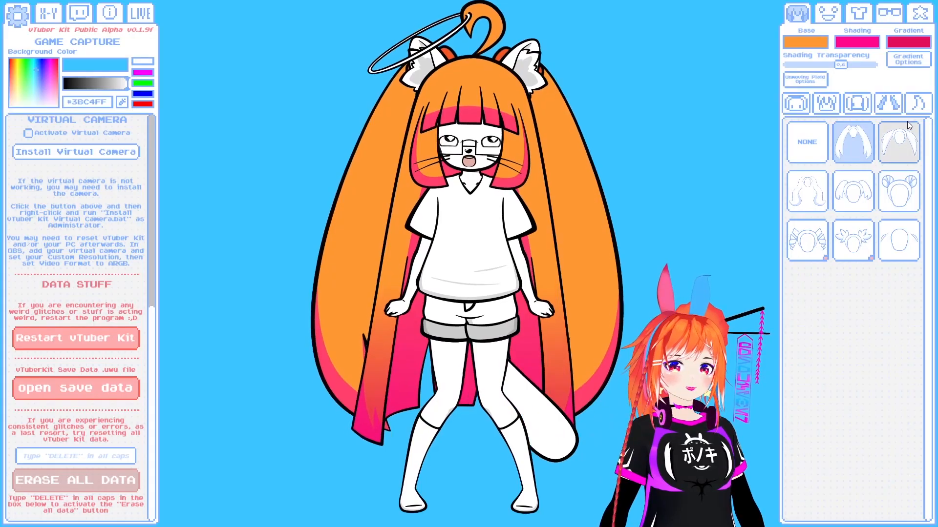
left_click(917, 104)
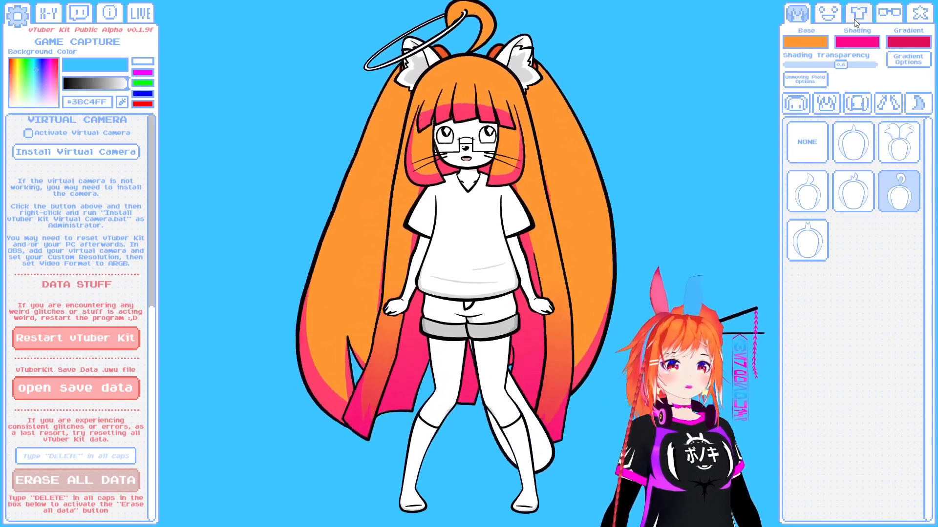
- Try several eye shapes on the character and set Eye Scaling X to about 1.1
left_click(830, 15)
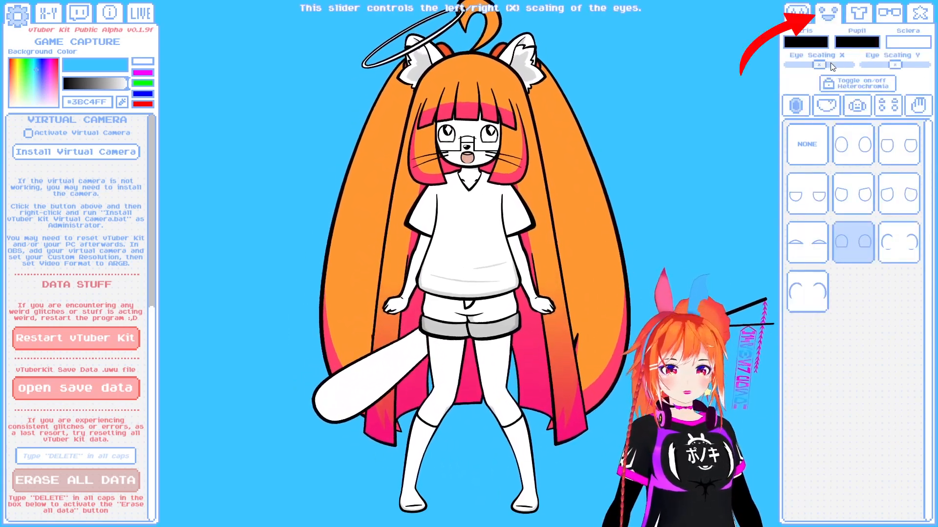
left_click(806, 194)
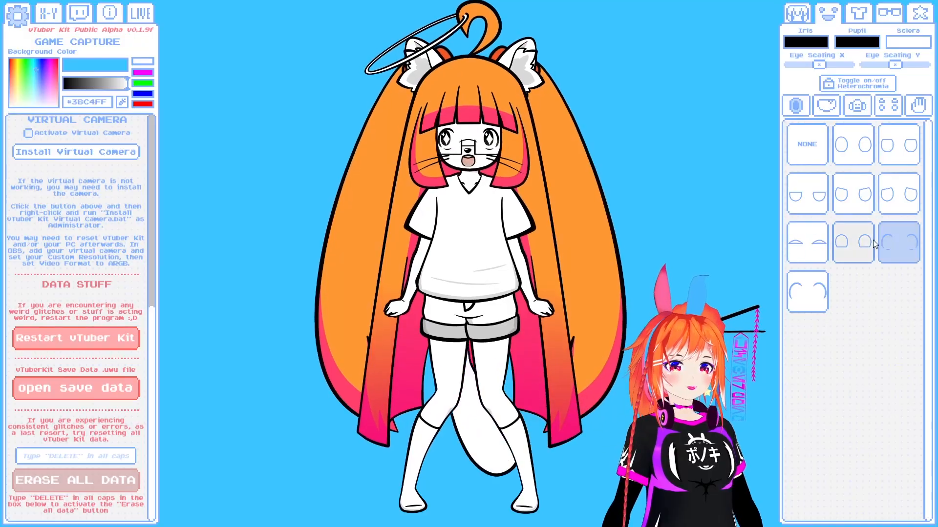
left_click(871, 239)
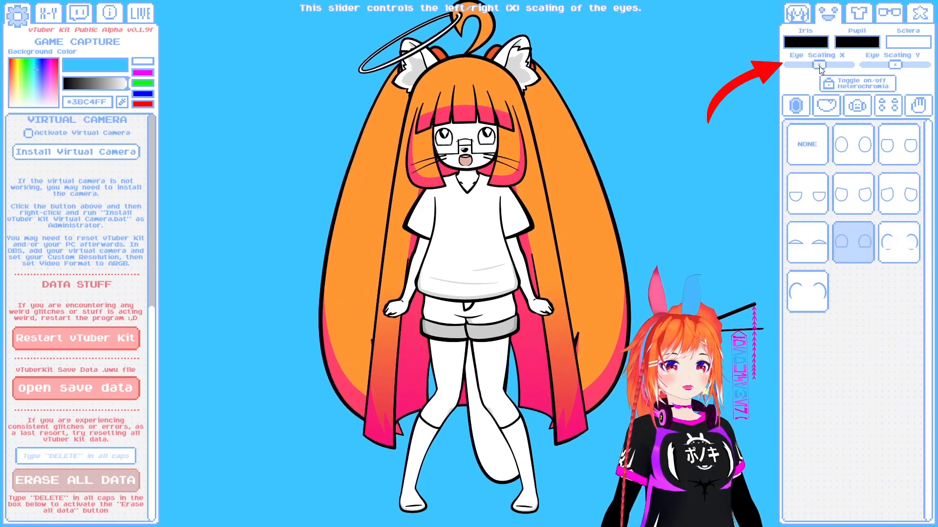
left_click_drag(831, 71, 821, 73)
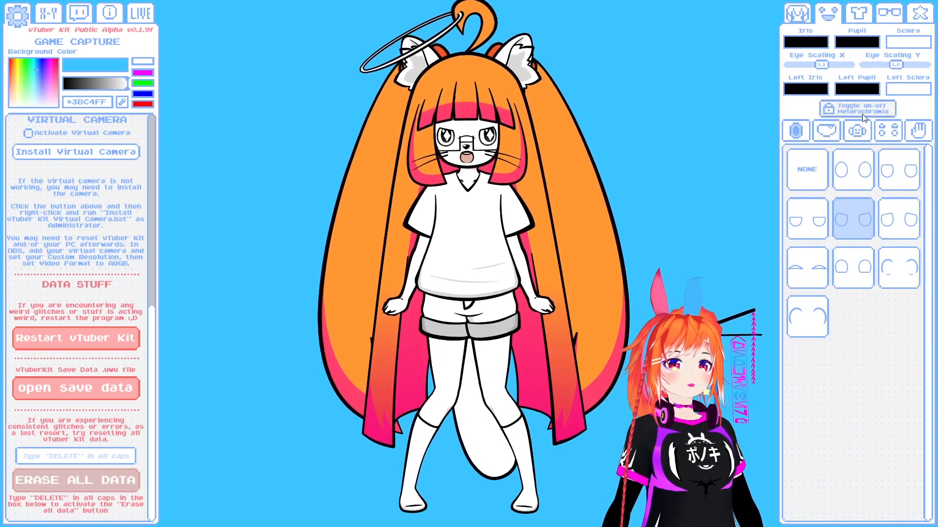
- Try heterochromia by coloring only the left iris blue-purple, and turn heterochromia off again
left_click(818, 92)
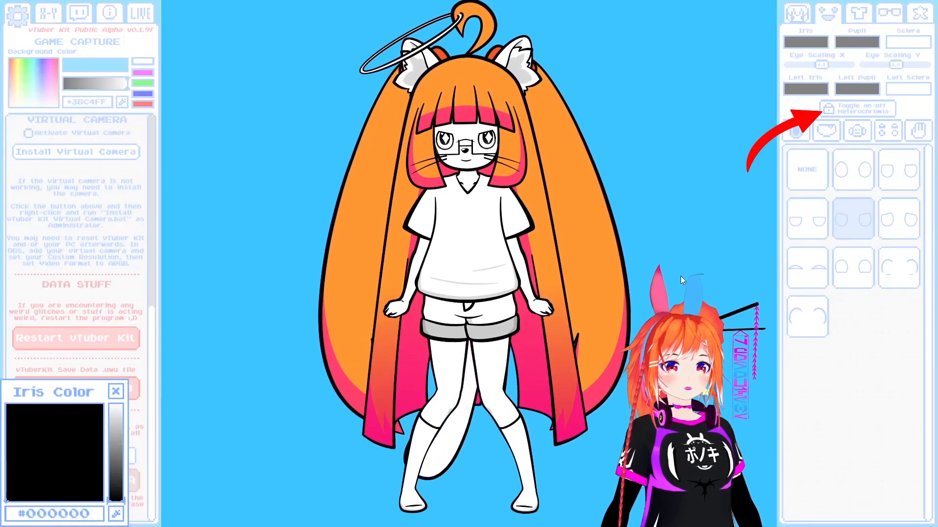
left_click_drag(114, 432, 115, 404)
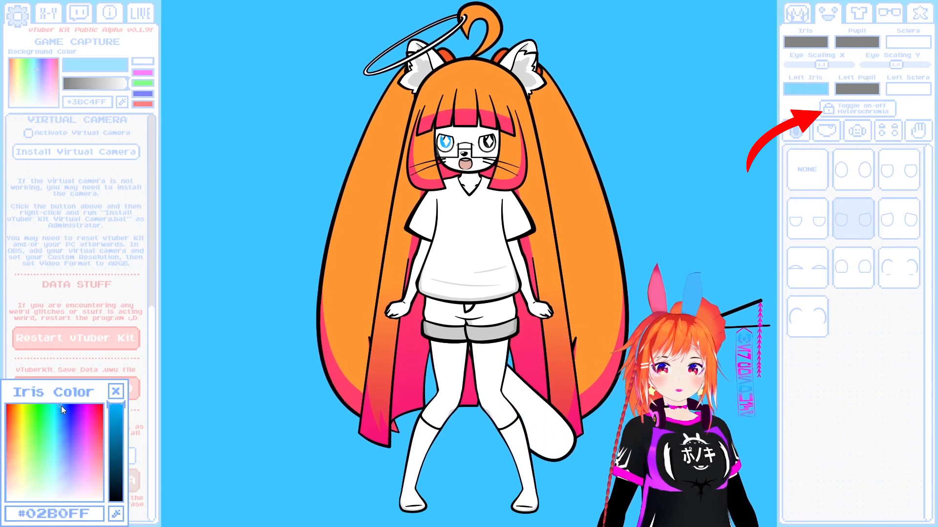
left_click(115, 391)
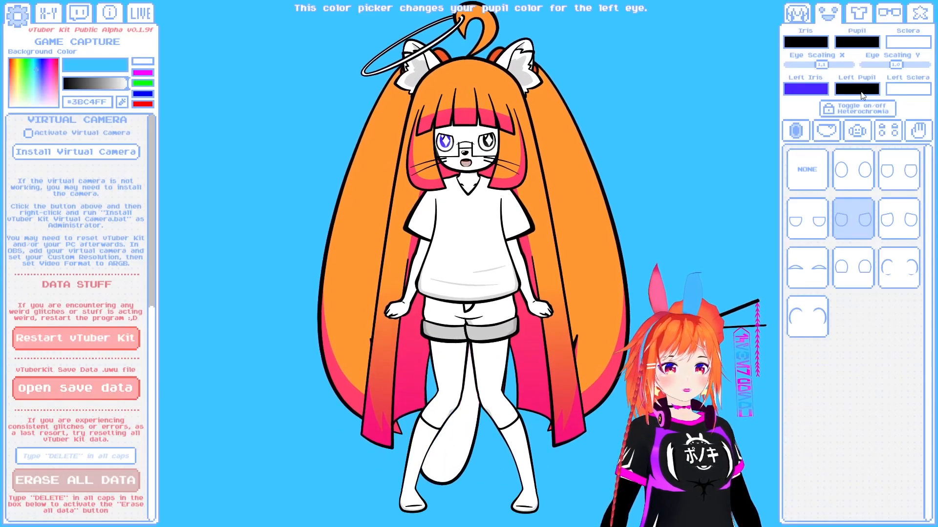
left_click(847, 110)
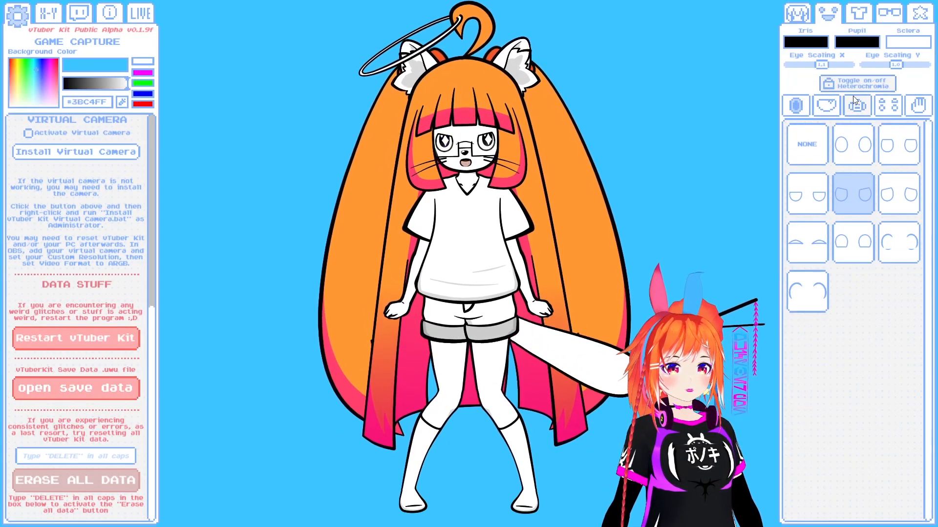
- Set the iris color of both eyes to magenta pink
left_click(856, 84)
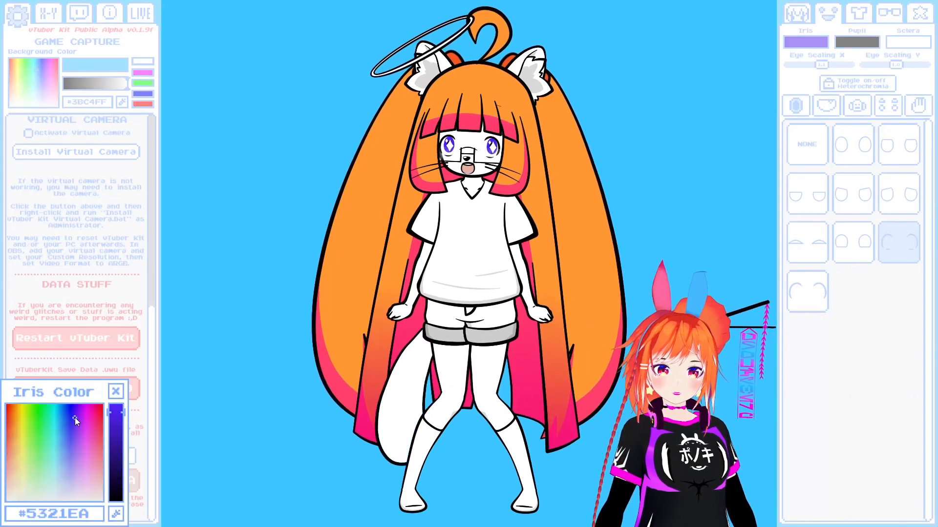
mouse_move(75, 417)
left_mouse_down()
mouse_move(92, 412)
mouse_move(48, 436)
mouse_move(16, 424)
mouse_move(24, 426)
mouse_move(23, 417)
mouse_move(70, 424)
left_mouse_up()
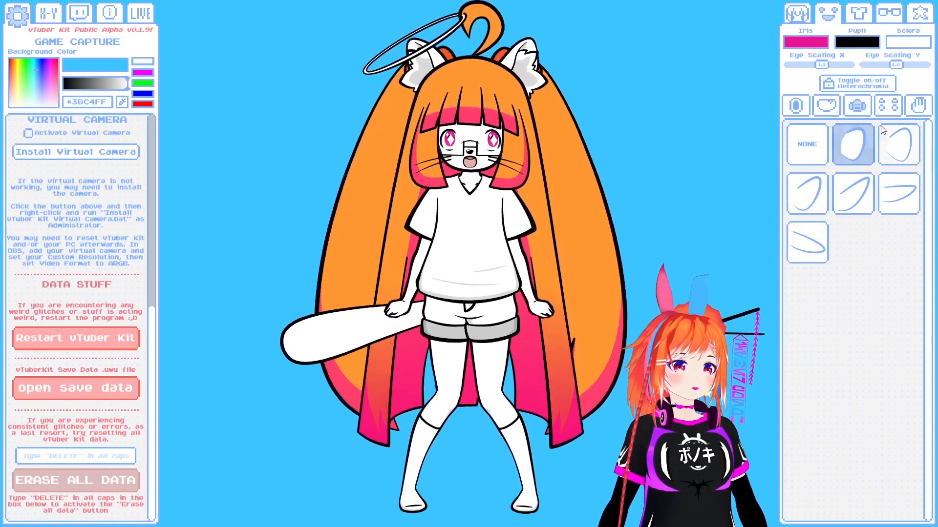
- Check the eyebrow and the arm and hand options, and show the clothing options
left_click(889, 100)
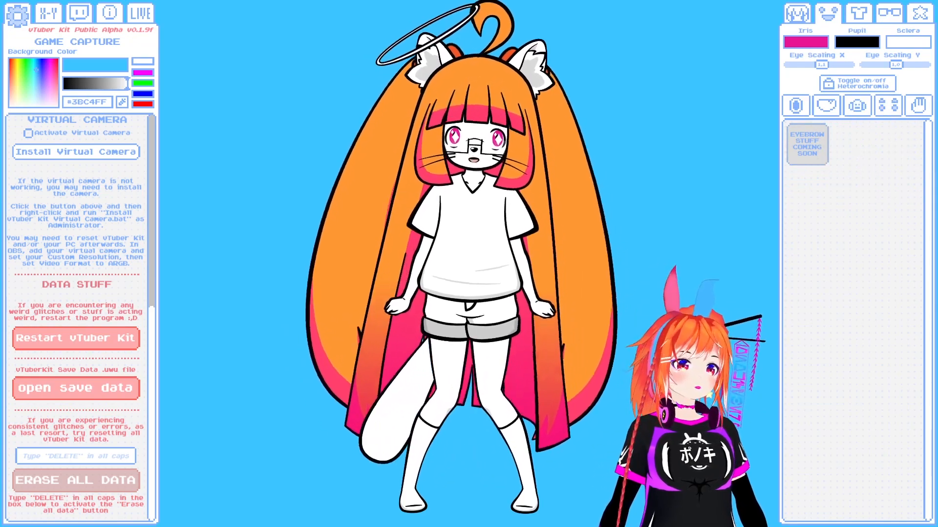
left_click(915, 113)
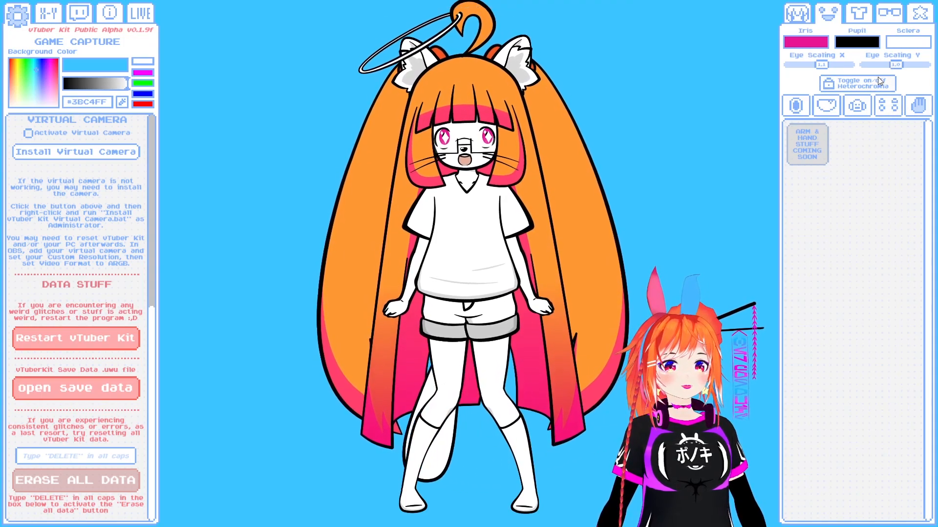
left_click(858, 14)
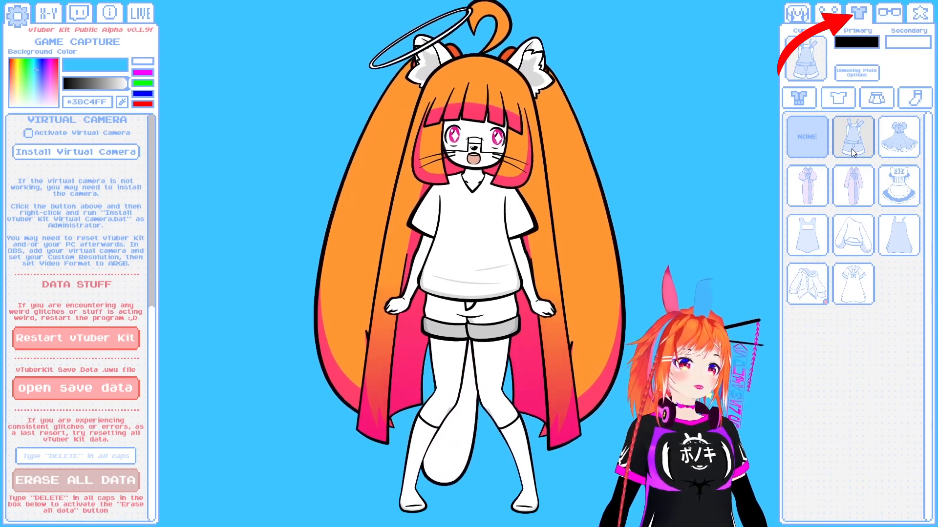
- Try the kimono and off-shoulder sweater outfits, and put on the sailor dress with its primary color set to magenta #C6046C
left_click(854, 188)
left_click(853, 235)
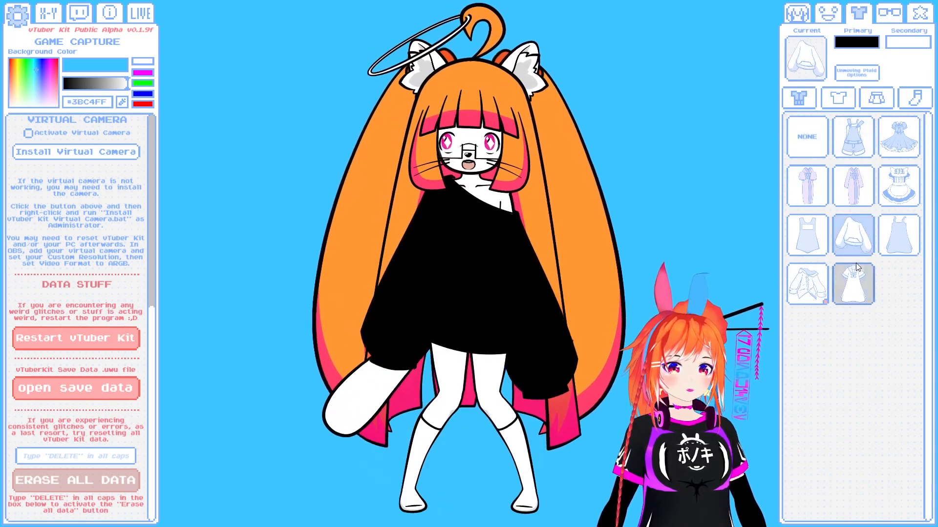
left_click(871, 44)
left_click(94, 406)
mouse_move(116, 426)
left_mouse_down()
mouse_move(129, 403)
mouse_move(126, 427)
left_mouse_up()
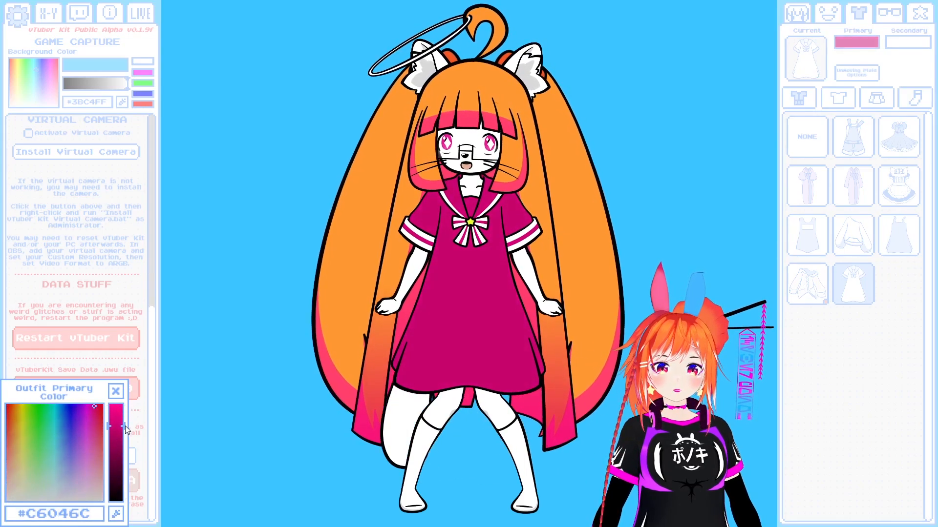
- Put the overalls on the character, set their primary color to blue #1072D1, and open the outfit's secondary color
left_click_drag(63, 417, 60, 428)
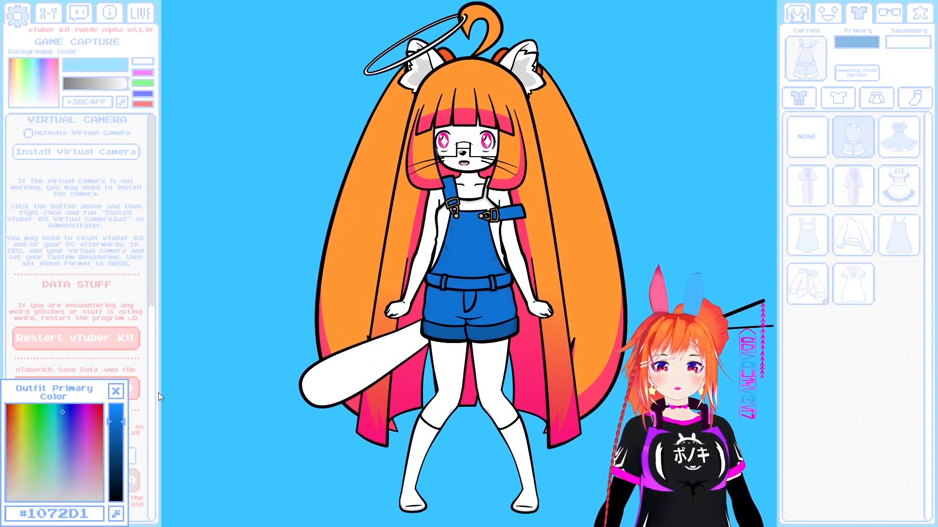
left_click(115, 392)
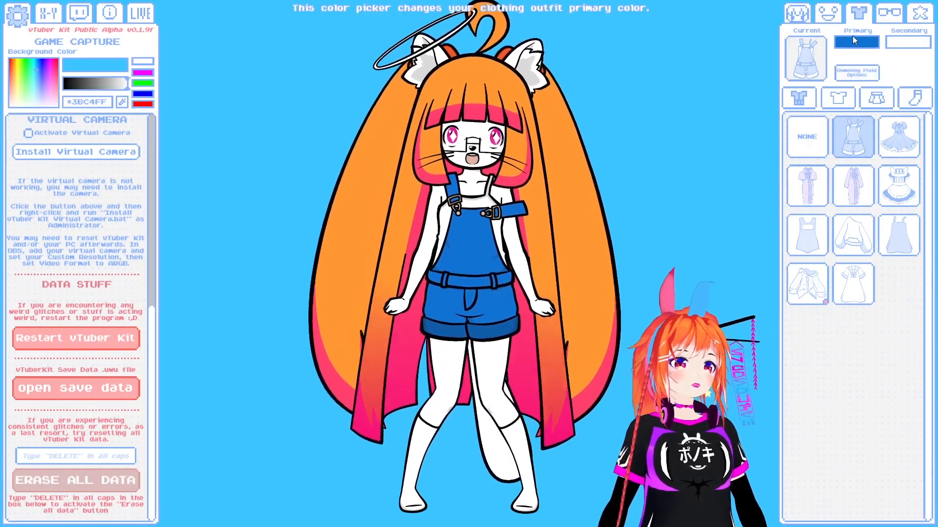
left_click(907, 42)
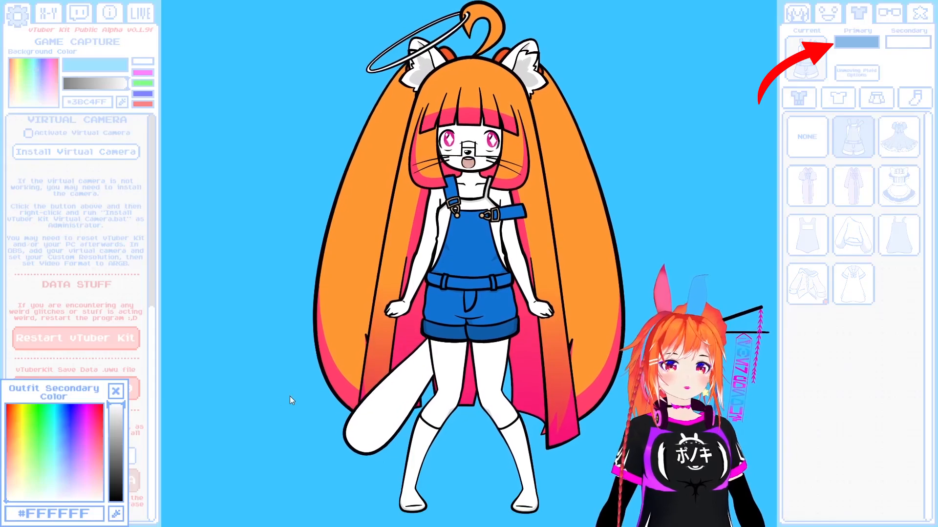
- Try the kimono and sweater again, and dress the character in the sailor dress with a medium blue primary color
left_click(855, 188)
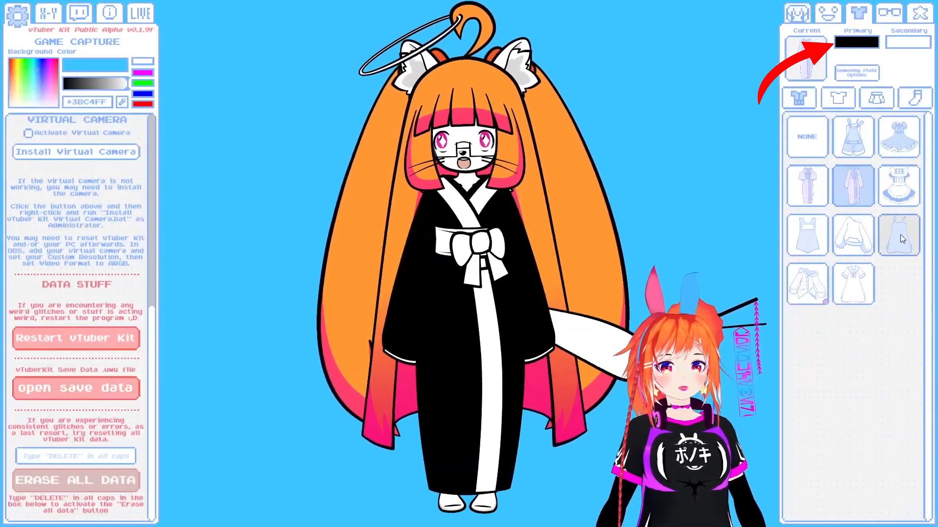
left_click(853, 235)
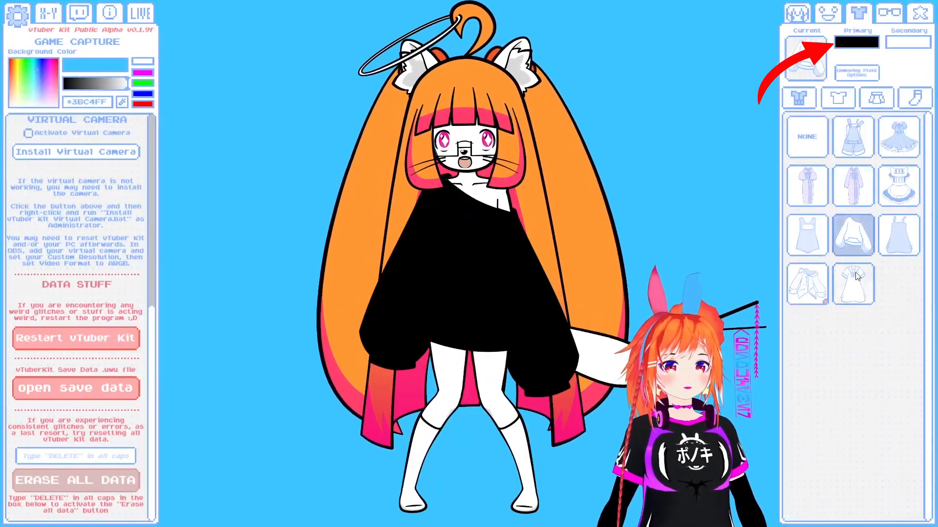
left_click(853, 283)
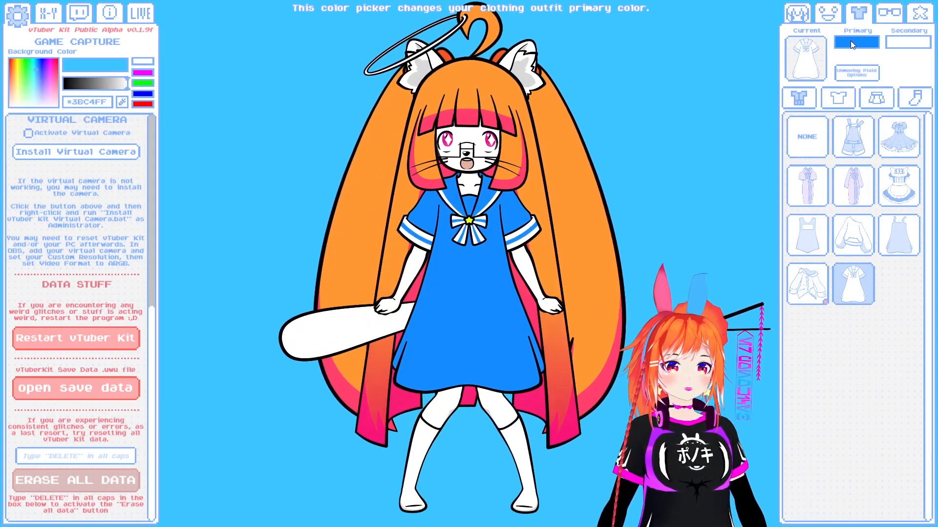
left_click(854, 42)
left_click(69, 414)
left_click_drag(69, 412, 65, 407)
- Dress the character in the bandeau top and set the top's primary color to bright red
left_click(840, 93)
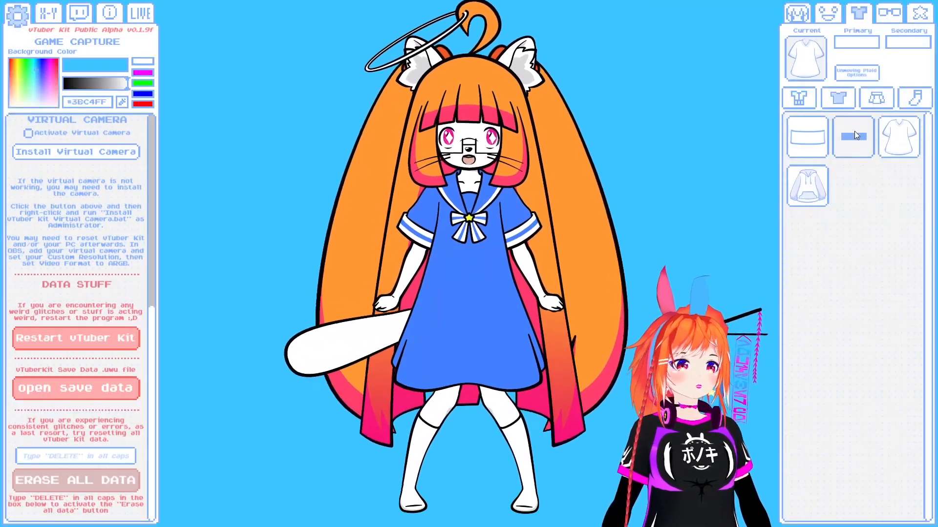
left_click(810, 141)
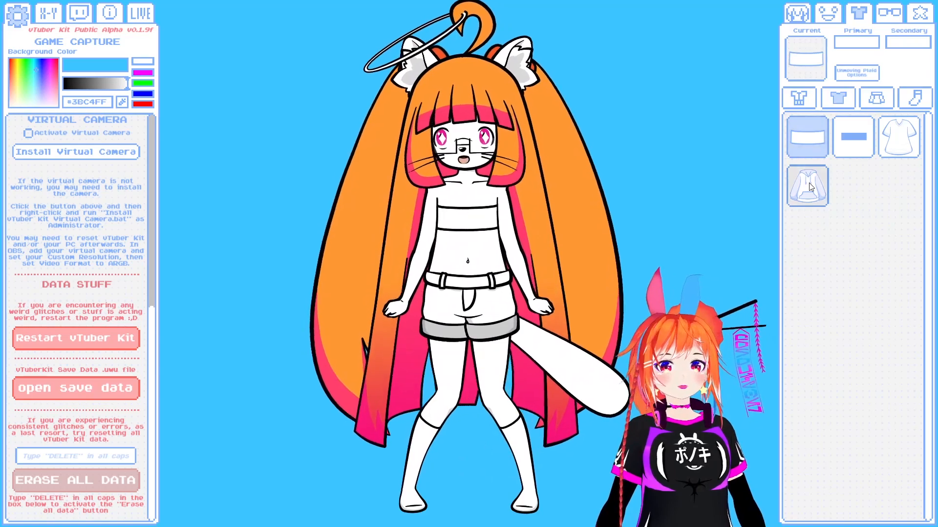
left_click(859, 41)
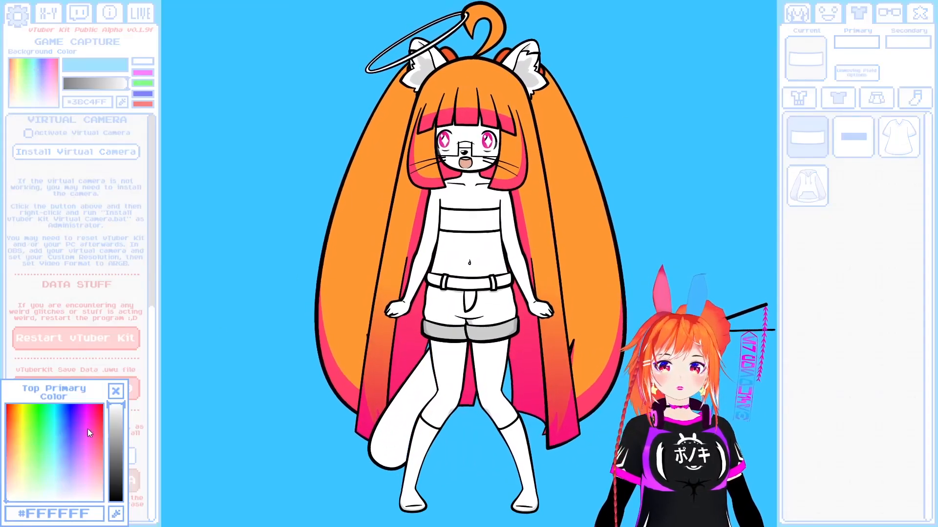
left_click_drag(91, 434, 100, 404)
left_click(116, 391)
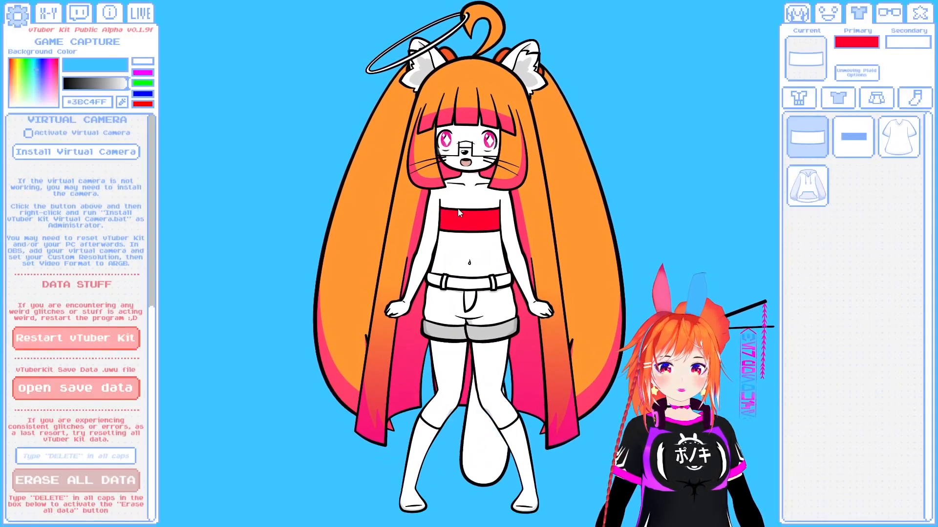
- Try the hoodie, the T-shirt and the censor bar as tops, coloring the bar dark red #770B0B
left_click(818, 177)
left_click(899, 145)
left_click(867, 146)
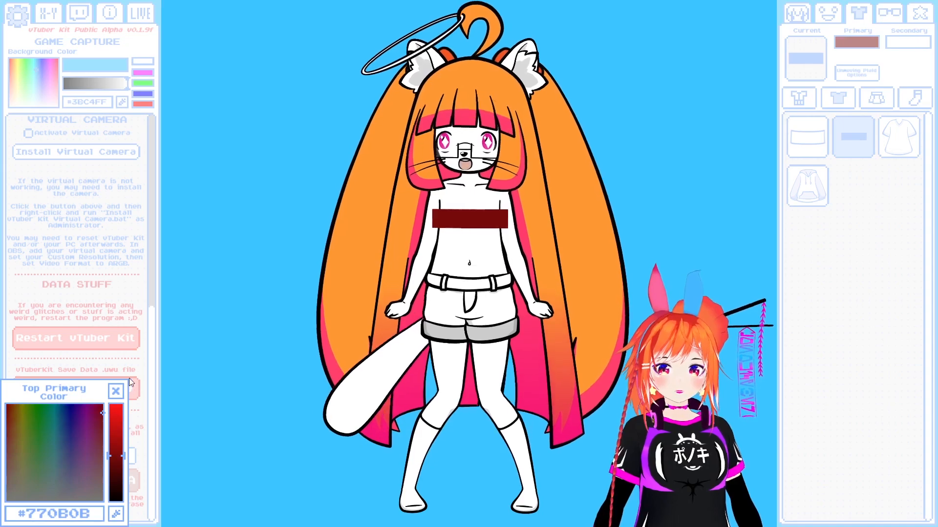
left_click(802, 100)
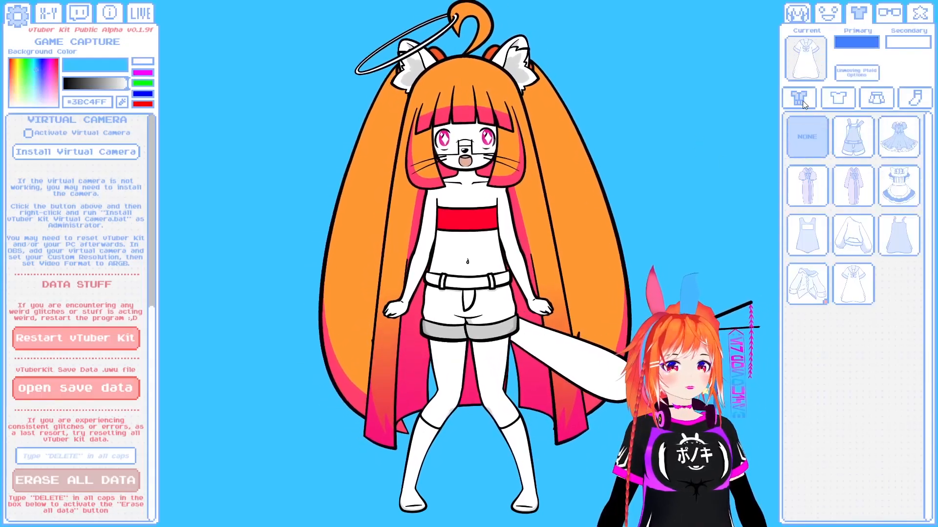
- Try the censor bar as the character's bottom and set its primary color to dark gray
left_click(876, 99)
left_click(854, 137)
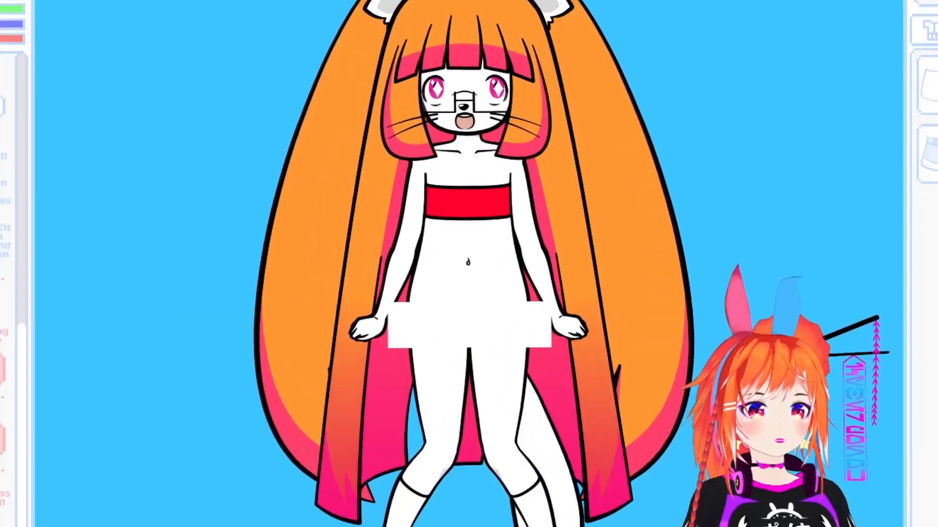
left_click(856, 43)
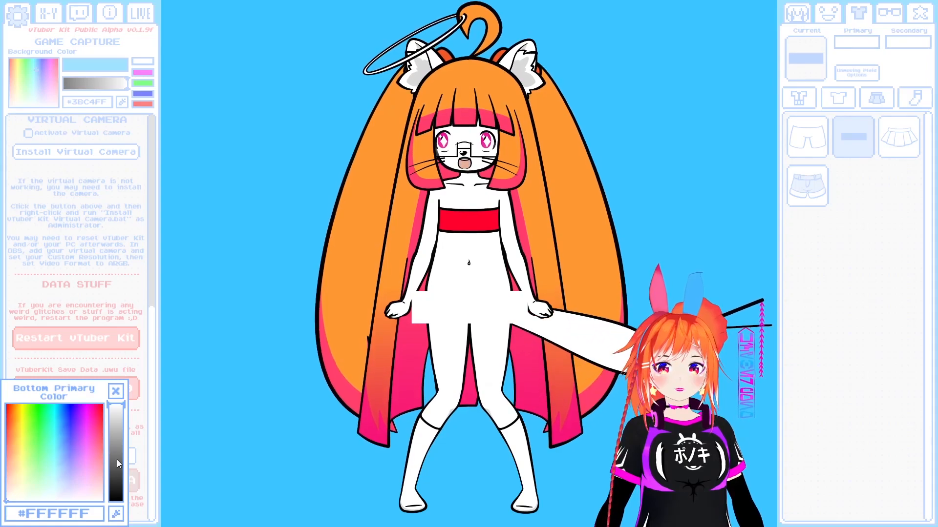
left_click(117, 463)
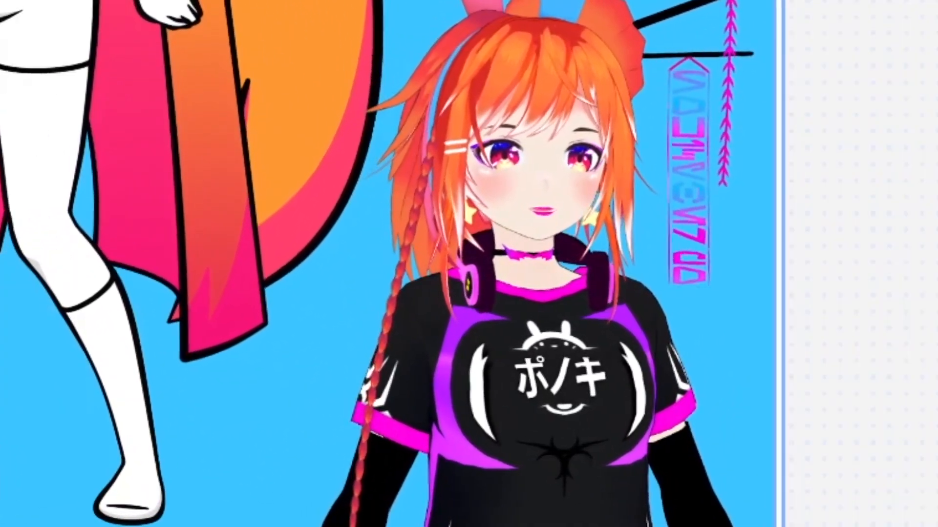
- Try the cuffed shorts and the pleated skirt as bottoms, and choose the plain tight shorts
left_click(807, 186)
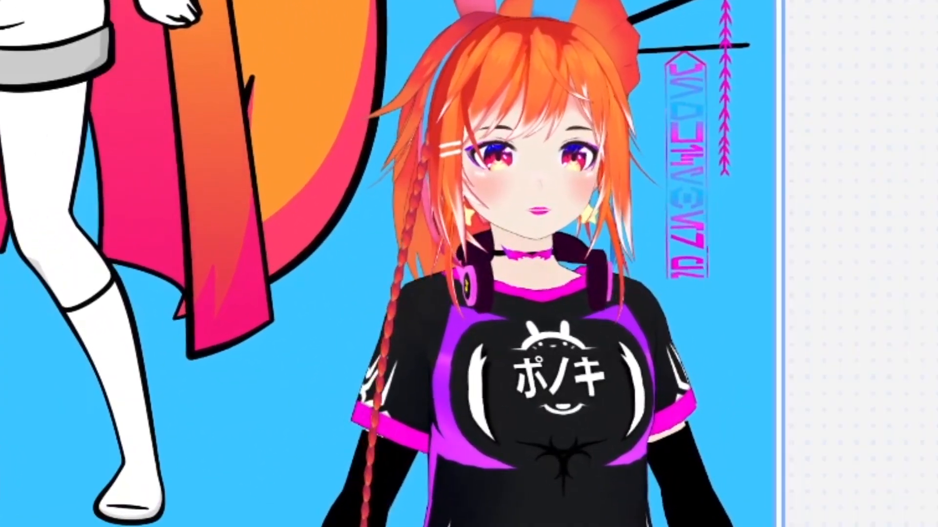
left_click(898, 137)
left_click(808, 186)
left_click(814, 137)
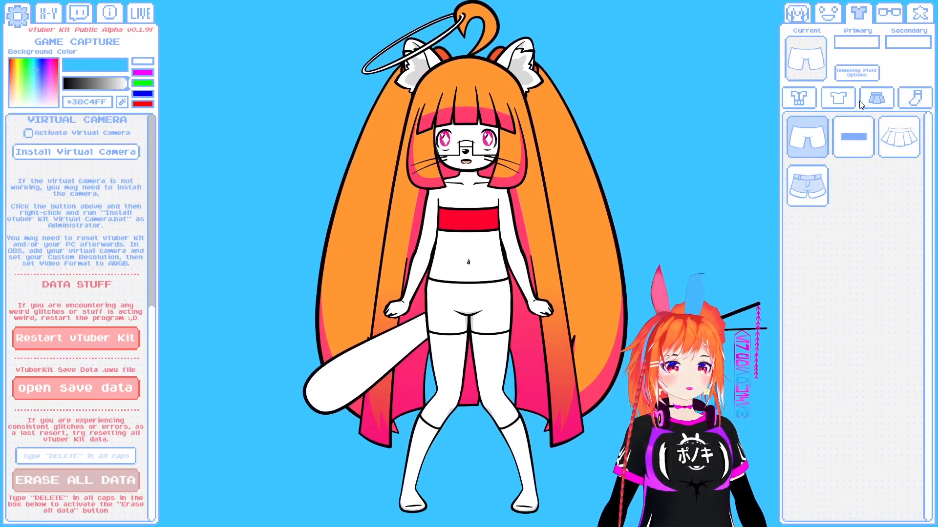
- Try the overalls outfit over the separates, and dress the character in the blue sailor dress again
left_click(839, 103)
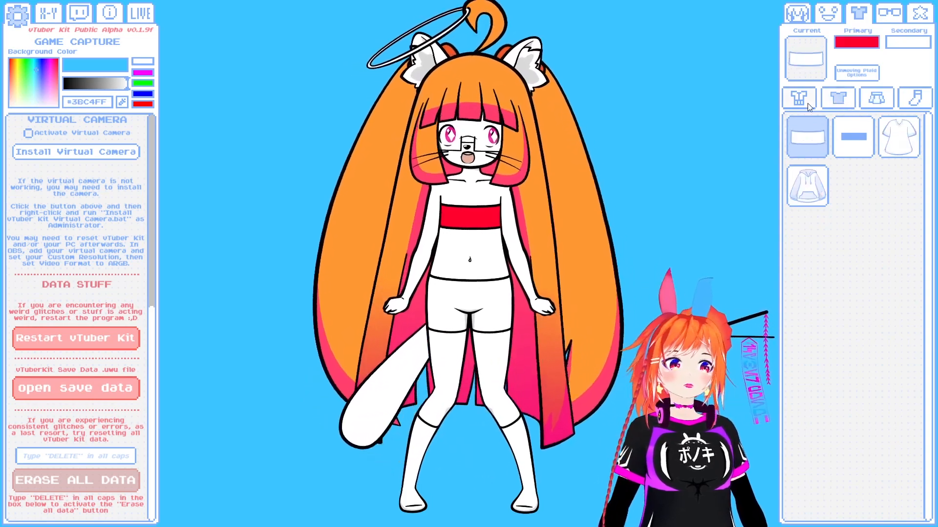
left_click(835, 247)
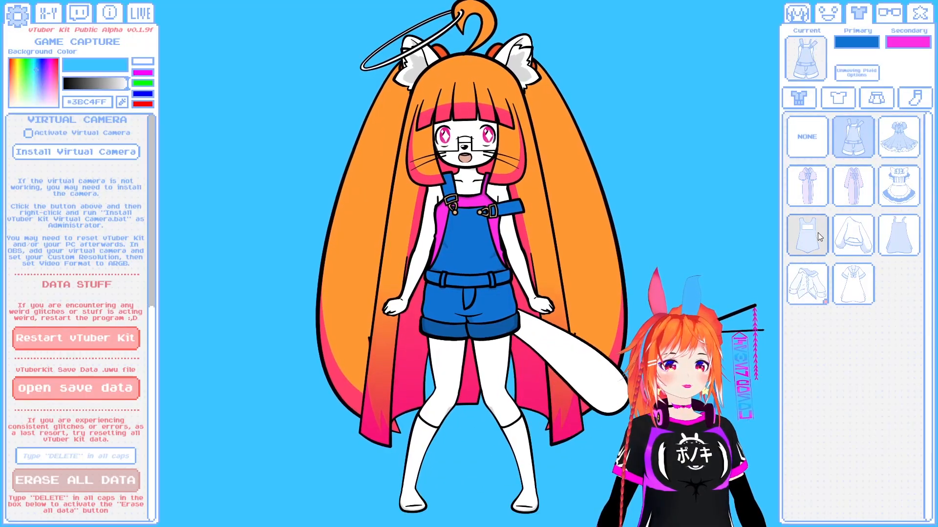
left_click(853, 283)
- Switch the character's legwear to full-length stockings and color them very dark brown
left_click(914, 98)
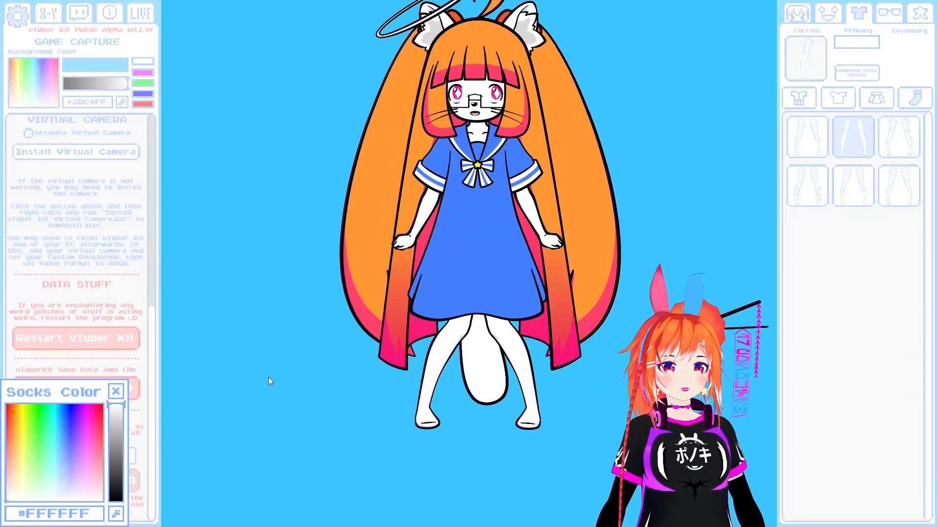
left_click_drag(113, 467, 123, 489)
left_click_drag(57, 443, 86, 437)
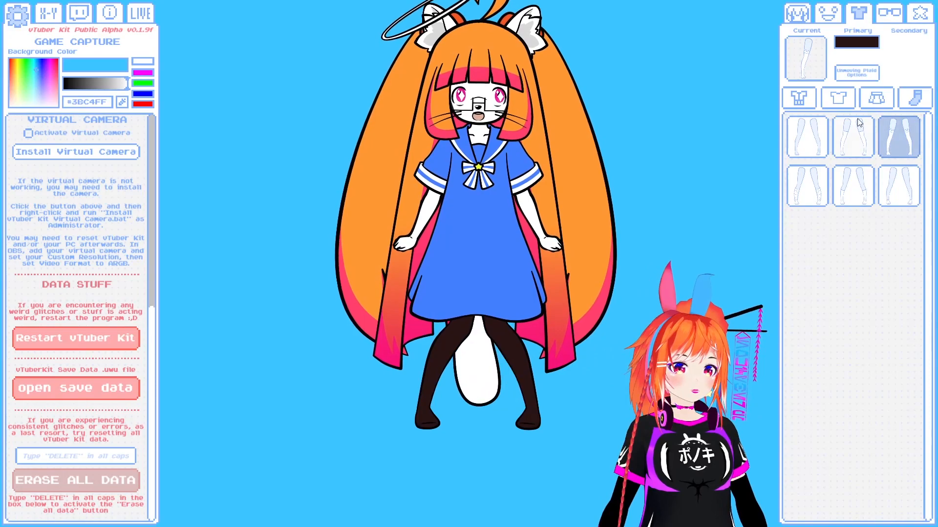
- Try the pleated skirt, and dress the character in the sailor dress with white leg warmers
left_click(870, 106)
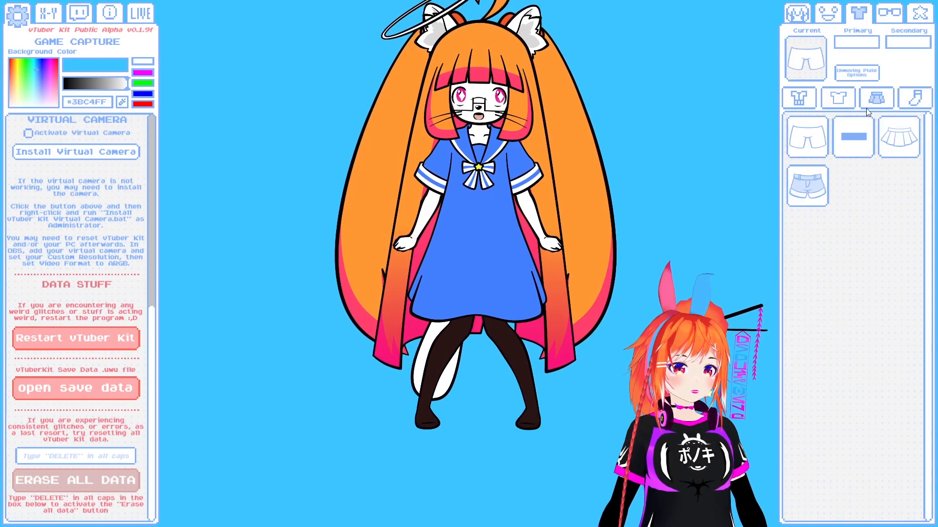
left_click(898, 151)
left_click(800, 100)
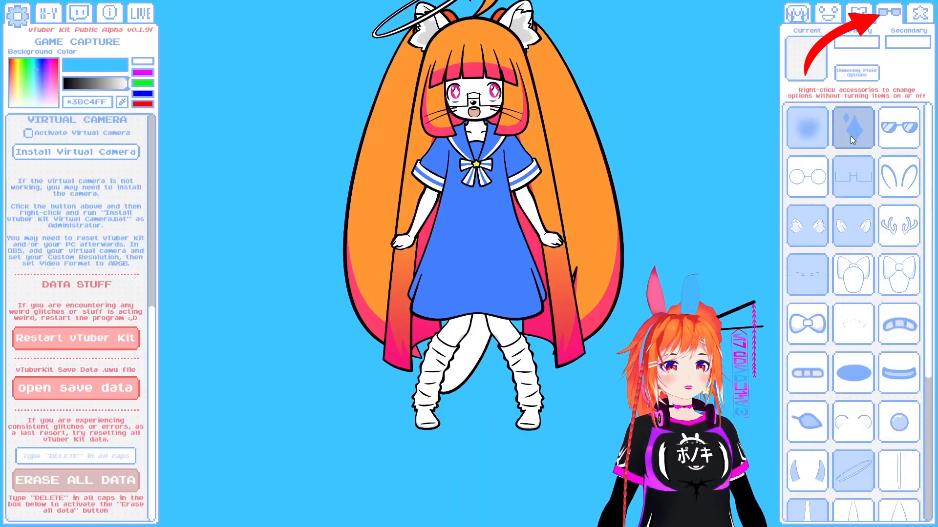
- Turn off the active head, face and tail accessories, including the glasses, animal ears, whiskers, halo and animal nose
left_click(854, 171)
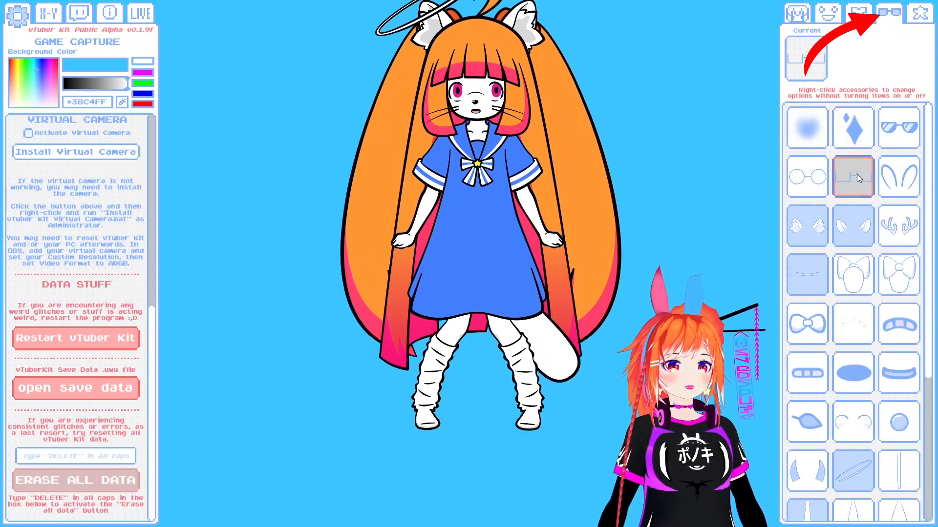
left_click(817, 231)
left_click(849, 229)
left_click(817, 272)
scroll(845, 293, "down", 5)
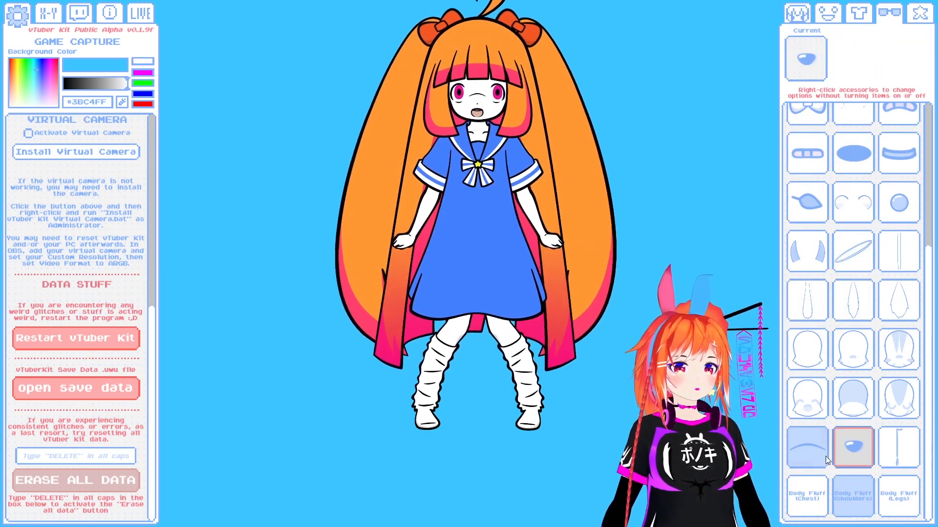
left_click(839, 464)
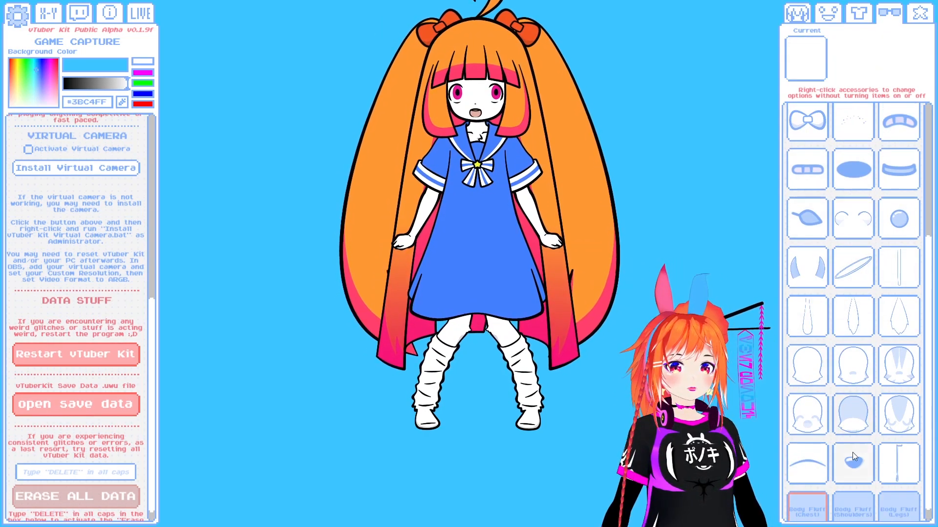
- Turn off the chest, shoulder and leg body fluff on the character
left_click(855, 490)
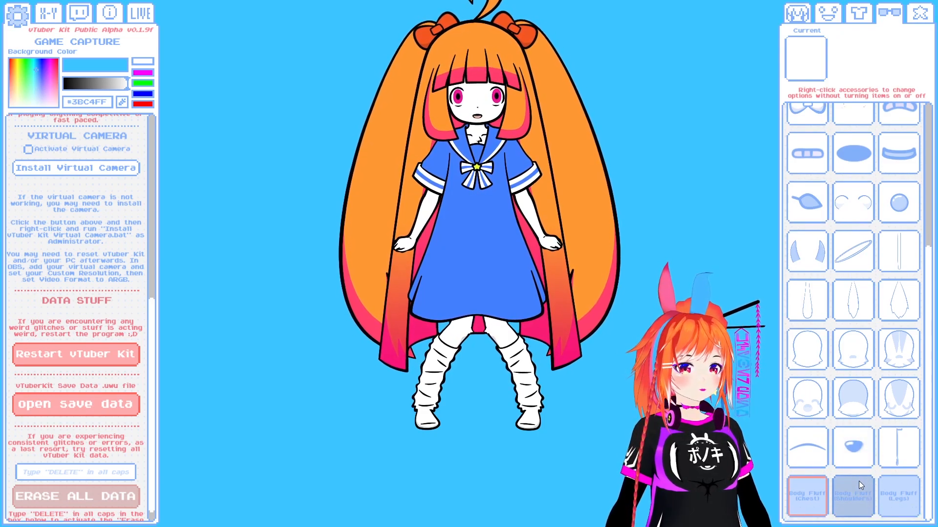
left_click(892, 484)
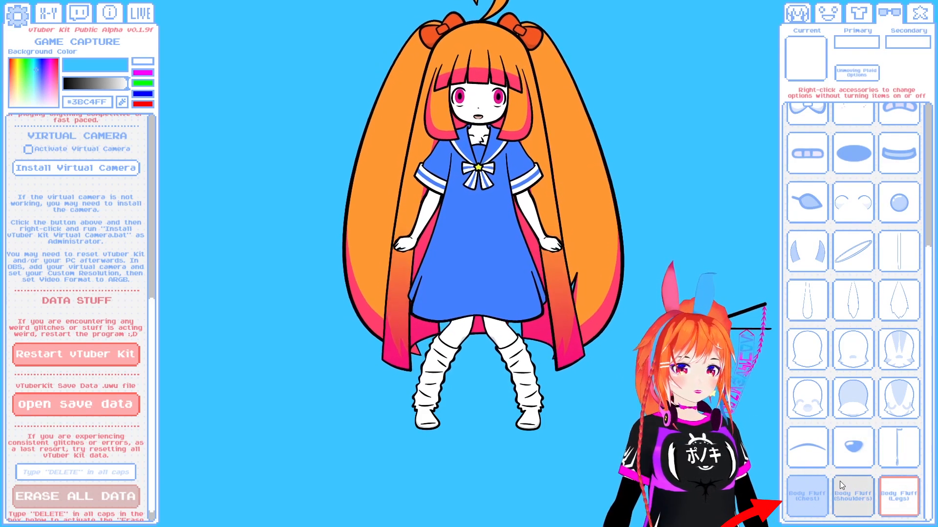
right_click(822, 485)
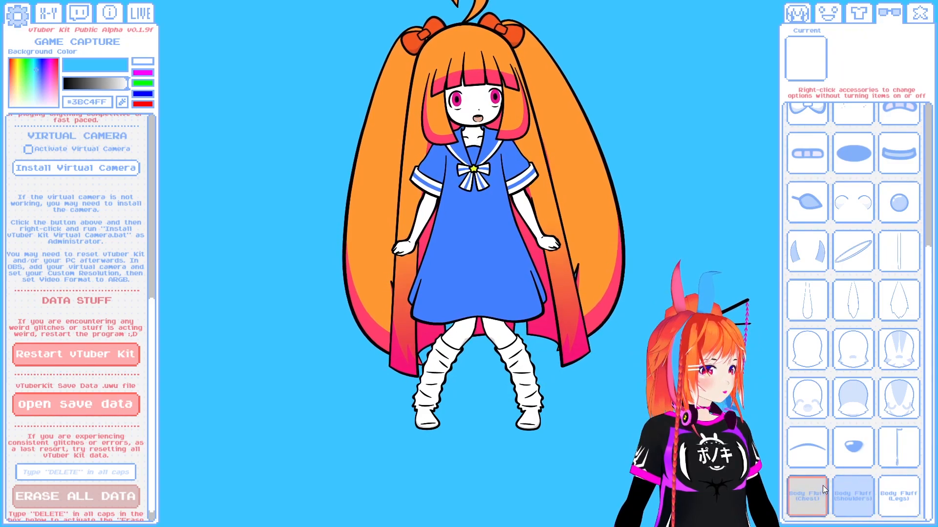
left_click(842, 485)
left_click(807, 487)
- Turn on the blush accessory, try it in pink #FF15E1, and set its primary color to dark purple #30042B
scroll(852, 430, "up", 5)
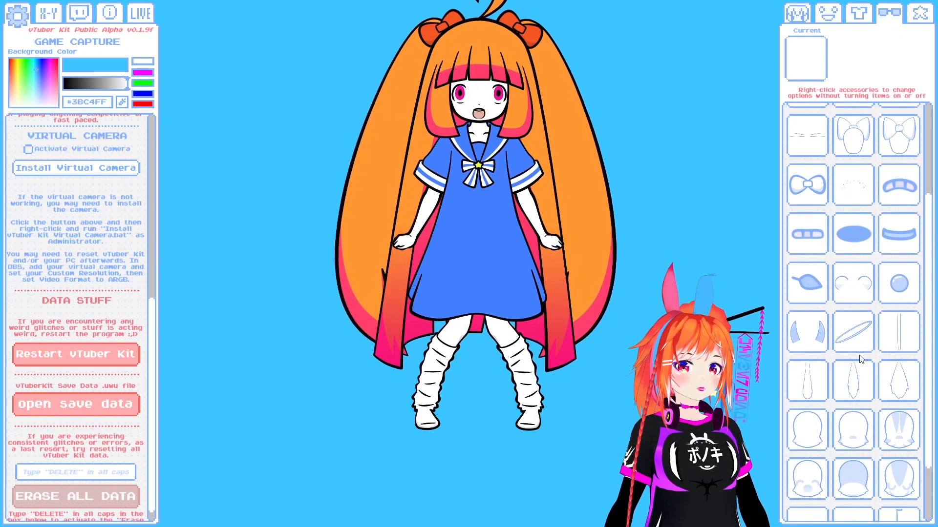
left_click(810, 130)
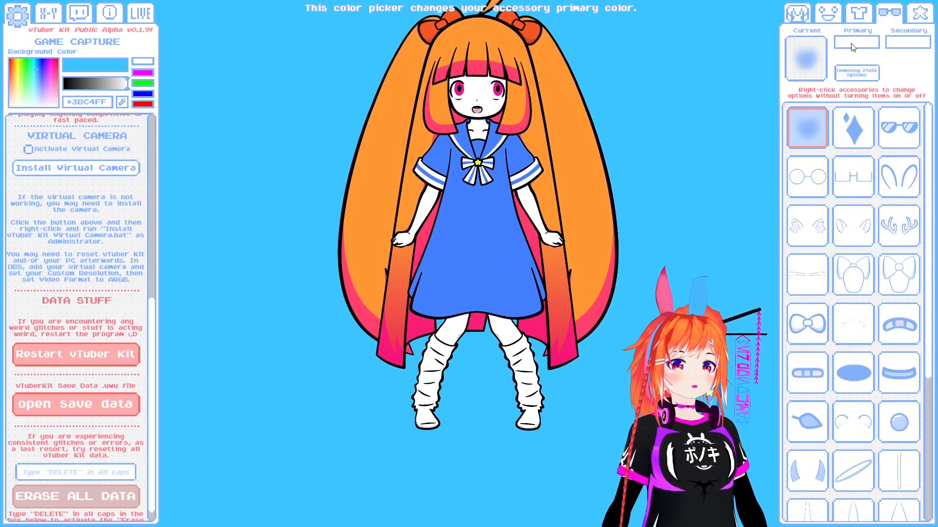
left_click(856, 42)
left_click(90, 413)
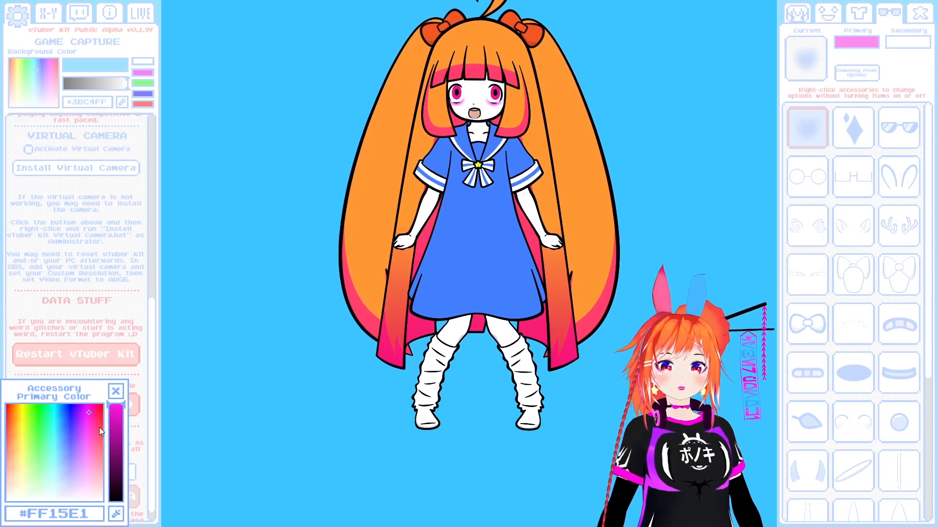
left_click(118, 445)
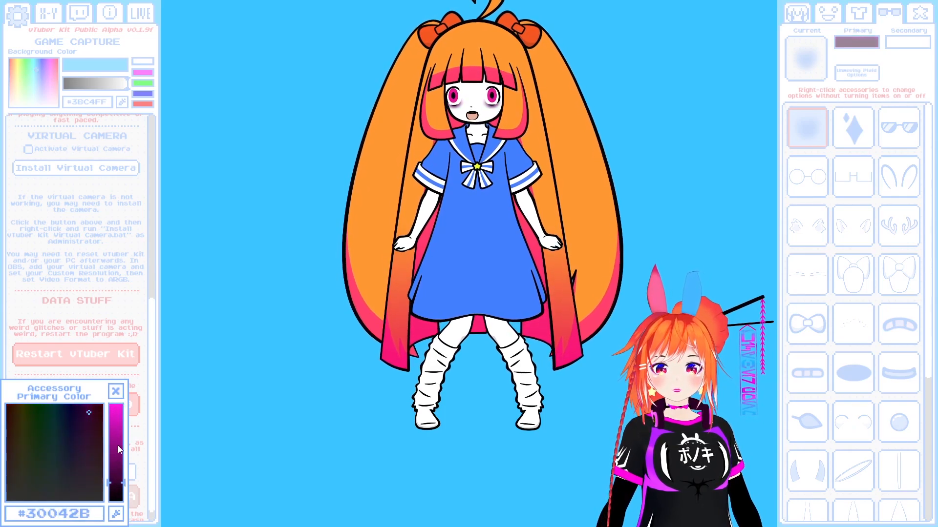
left_click(115, 391)
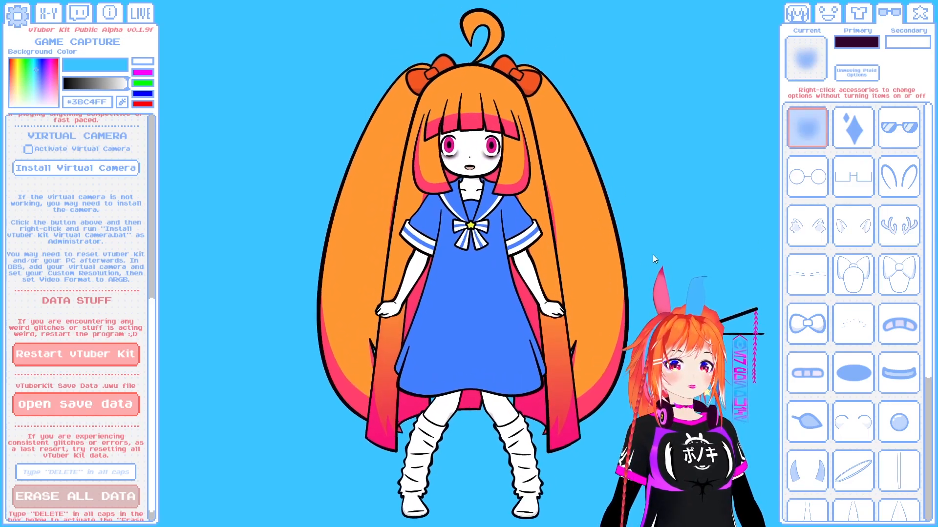
- Try the sunglasses on the character and take them off again
left_click(897, 133)
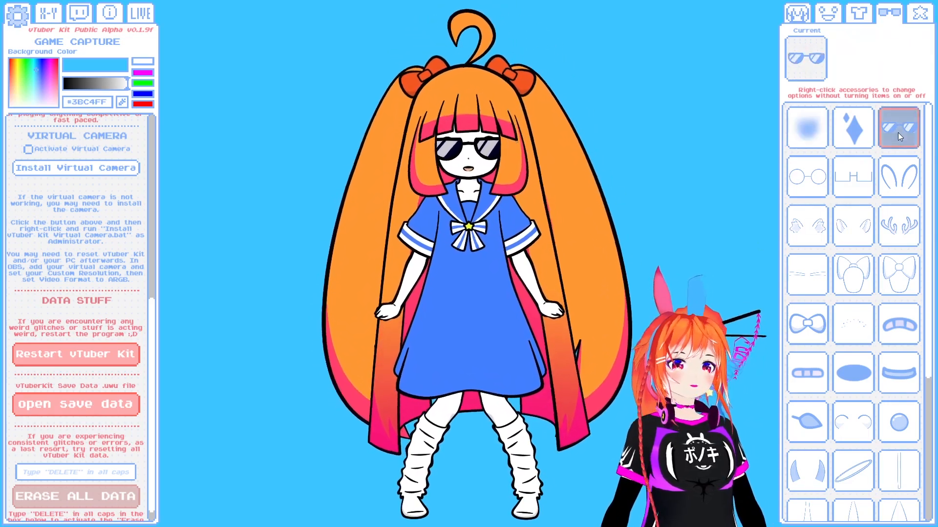
left_click(897, 132)
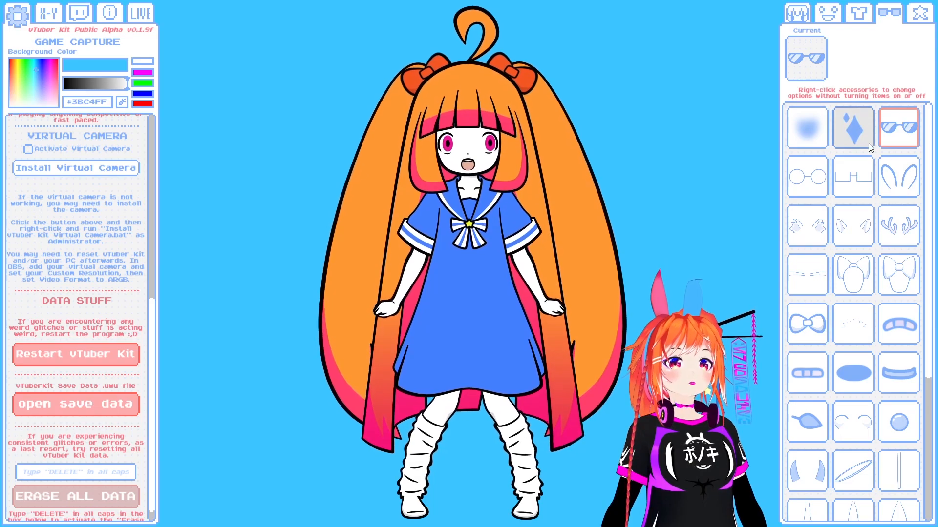
- Turn on the rabbit ears accessory and set its primary color to blue #29A9FF
left_click(895, 180)
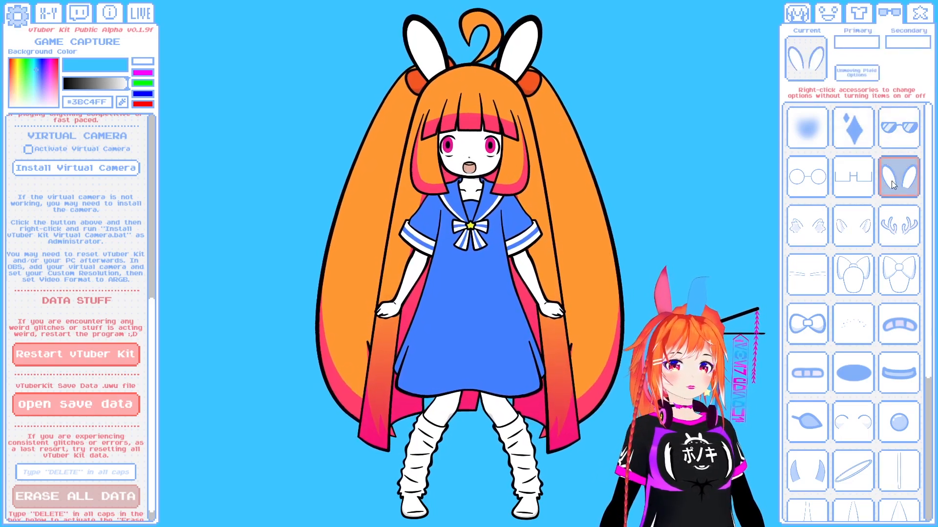
left_click(856, 42)
left_click_drag(94, 419, 60, 420)
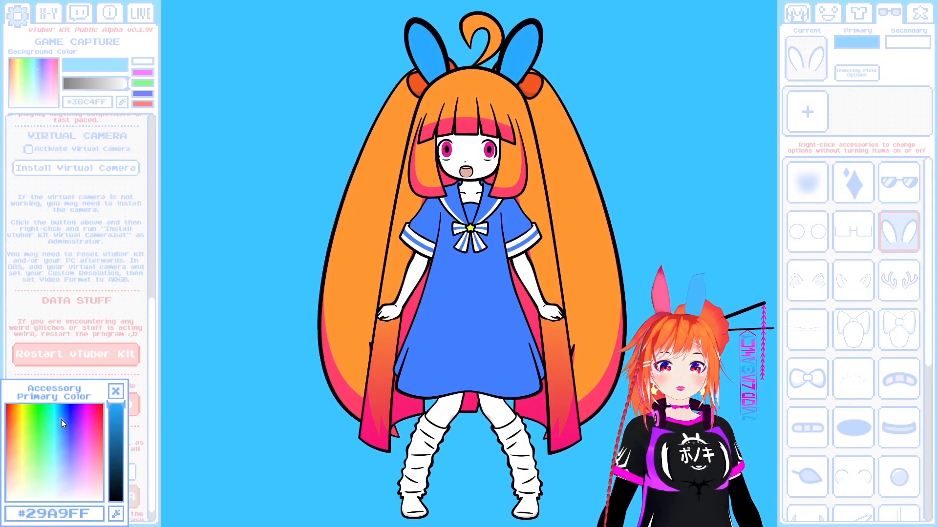
left_click(114, 392)
- Set the rabbit ears' secondary color to a pinkish purple
left_click(907, 42)
left_click(67, 417)
left_click_drag(67, 418, 25, 447)
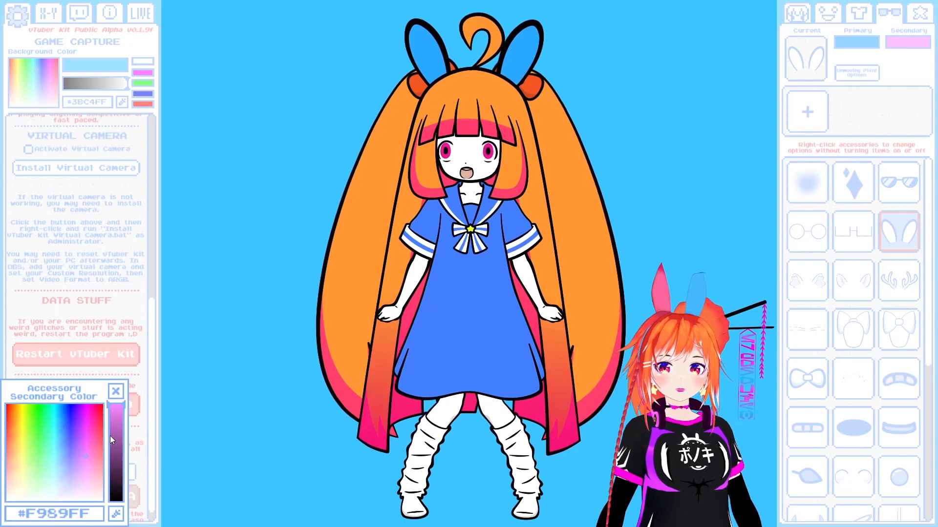
left_click(116, 391)
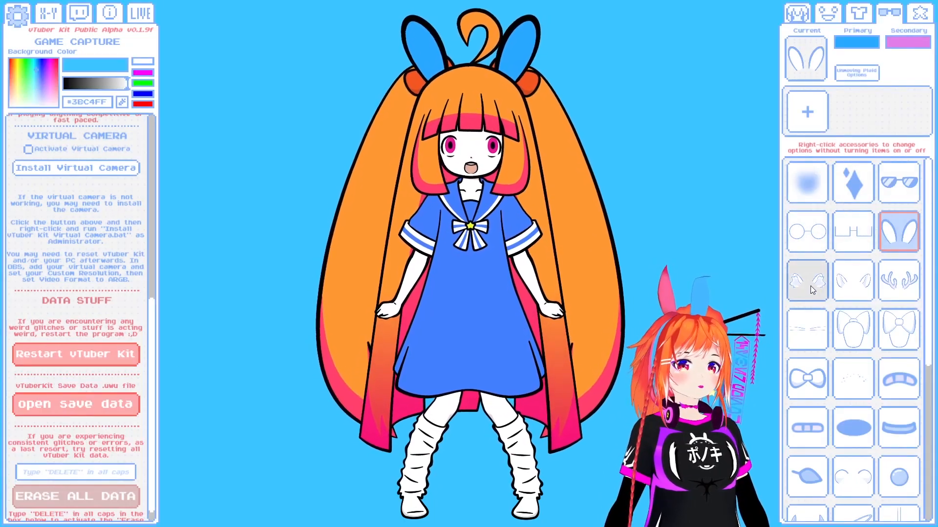
- Try the animal ears, antlers, large head bow and other face accessories on the character
left_click(813, 287)
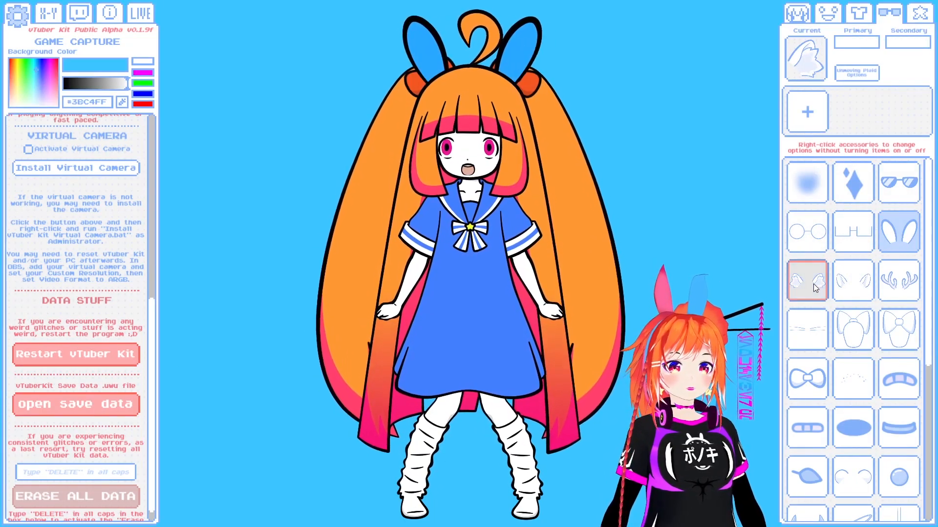
left_click(891, 290)
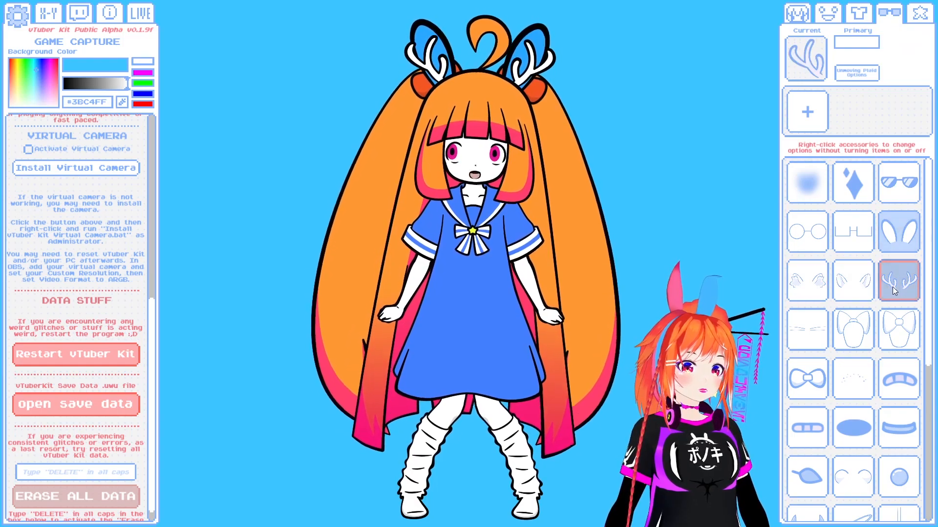
left_click(859, 323)
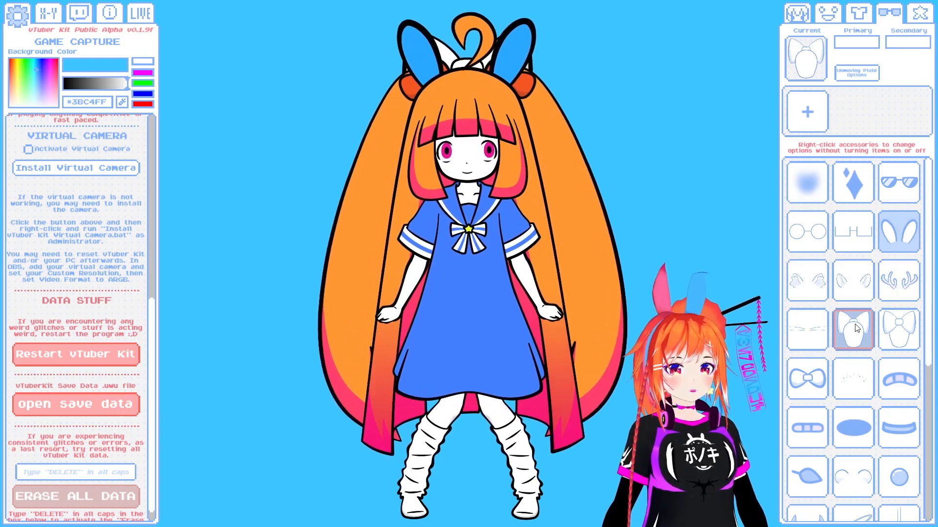
left_click(820, 322)
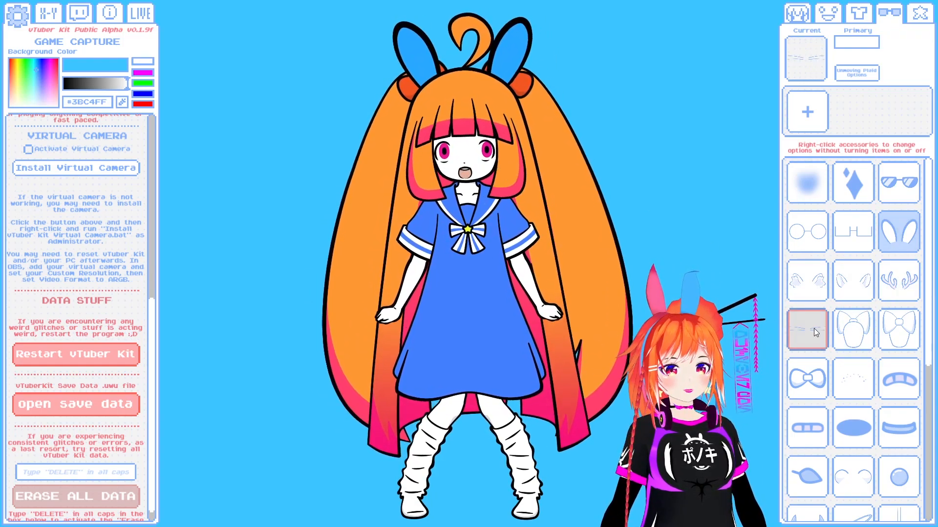
scroll(830, 332, "down", 1)
left_click(899, 347)
- Turn on the oval cheek blush accessory and set its primary color to pink
left_click(859, 392)
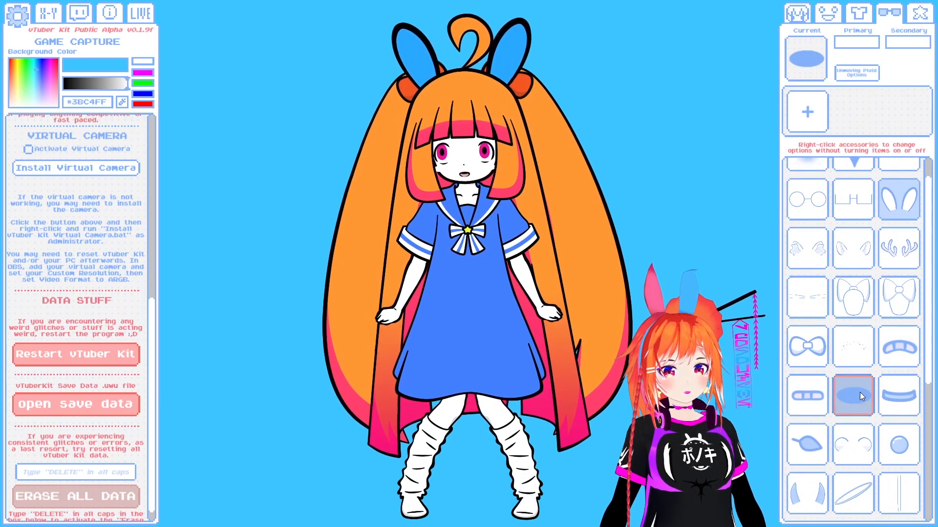
left_click(860, 44)
left_click(95, 417)
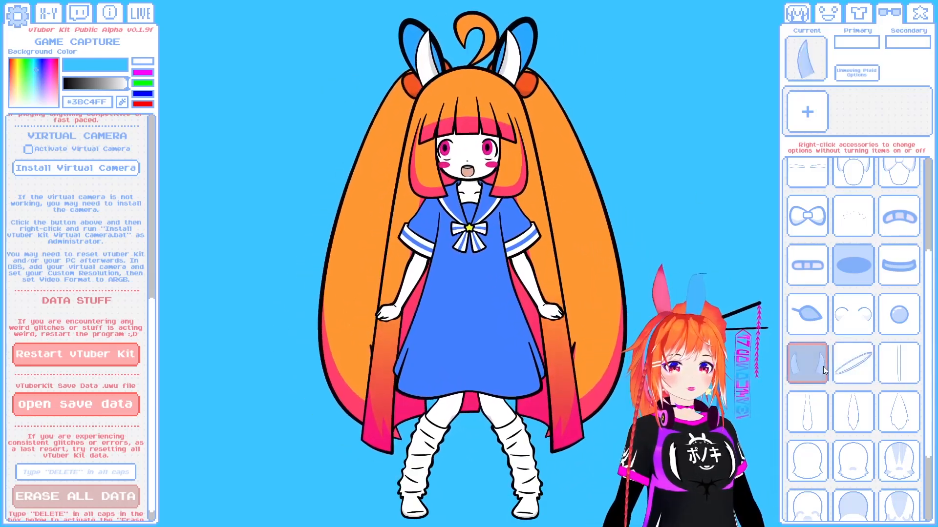
- Try the horns and the face marking accessories on the character
scroll(825, 366, "down", 1)
left_click(819, 357)
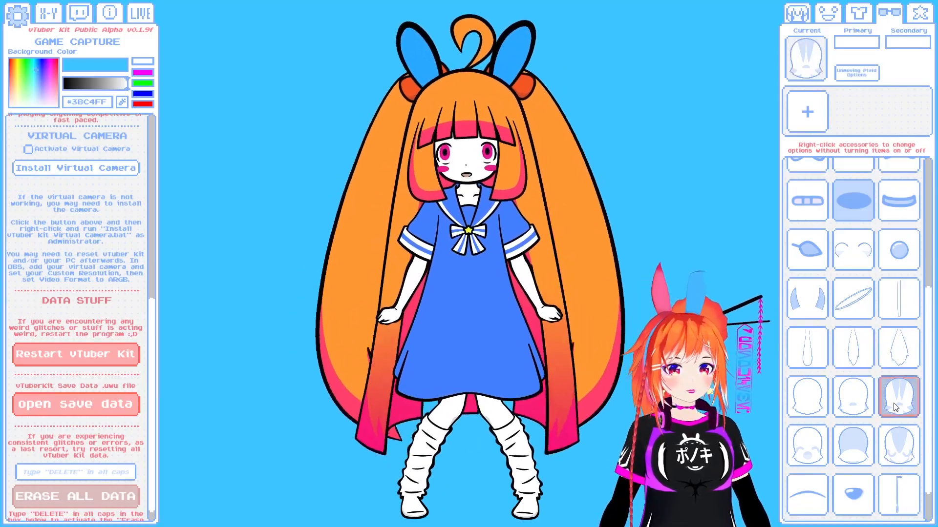
scroll(885, 381, "down", 1)
left_click(897, 446)
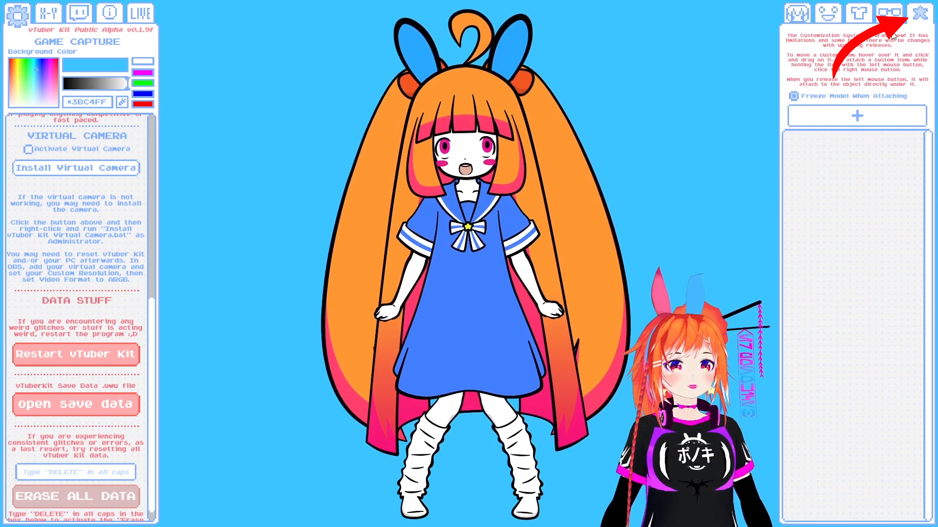
- Spawn a new custom item and move it freely around the character
left_click(800, 116)
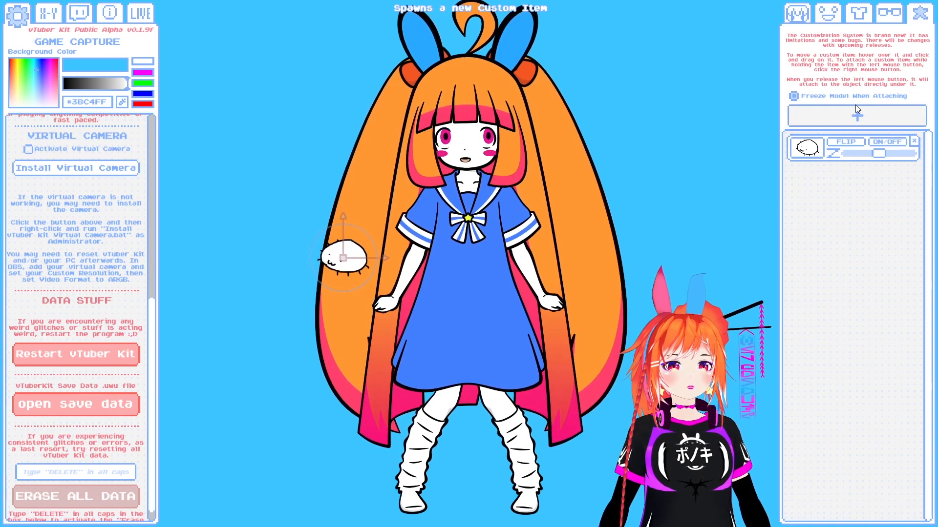
left_click_drag(318, 241, 197, 247)
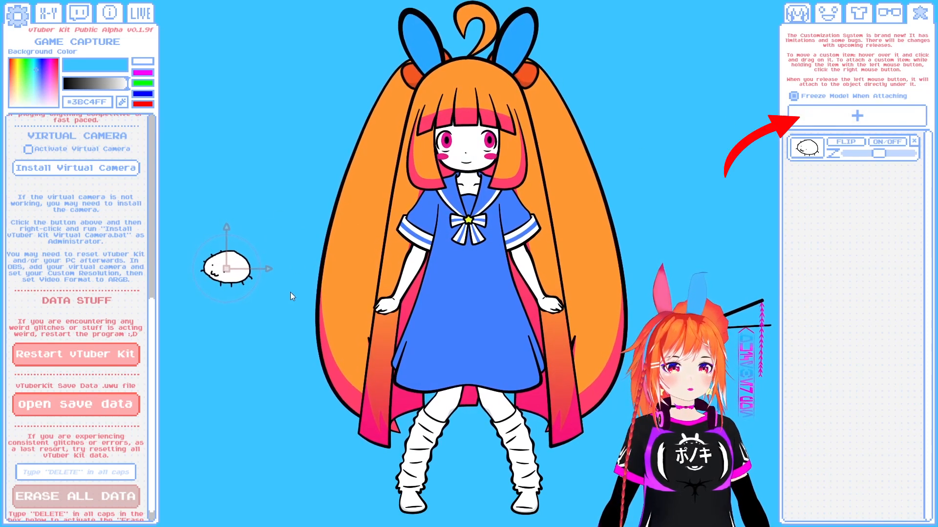
left_click_drag(225, 268, 630, 419)
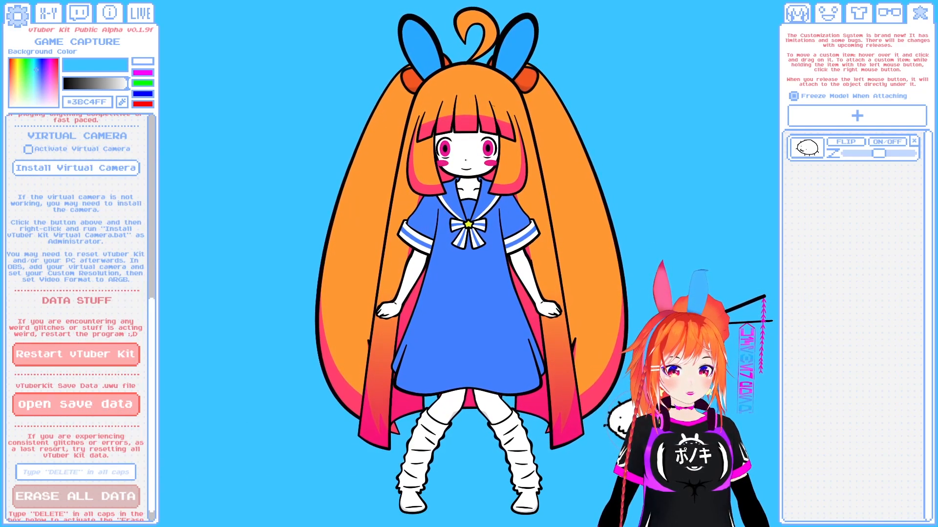
- Attach the custom item to the character, trying the arm and the leg and placing it beside the head
left_click_drag(494, 105, 444, 224)
right_click(511, 272)
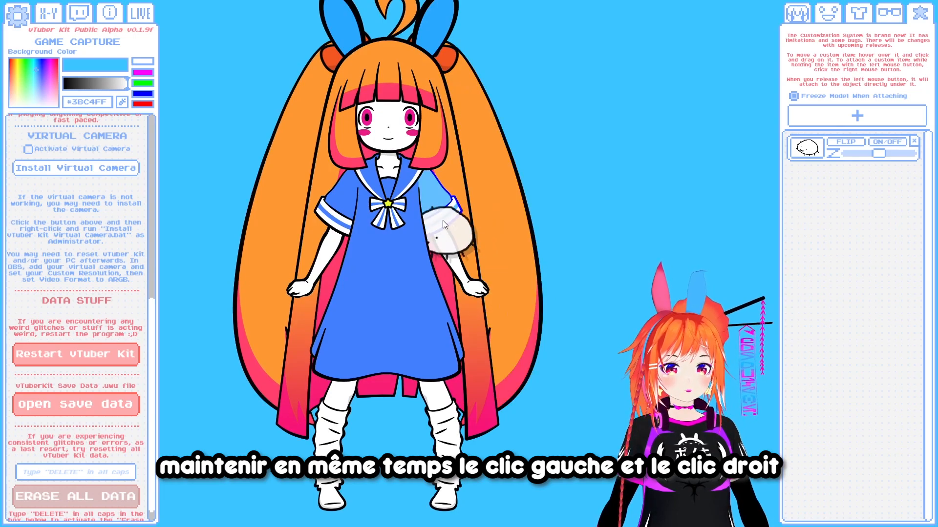
left_click_drag(431, 183, 336, 433)
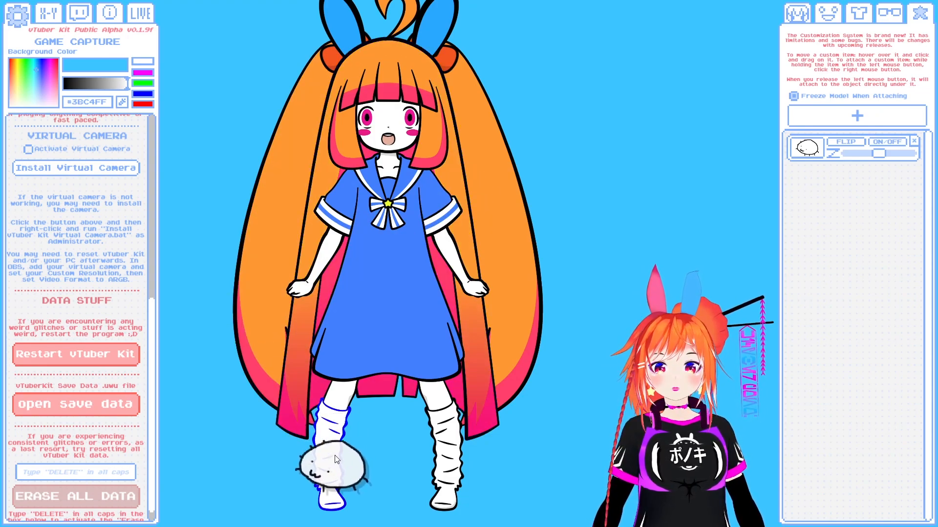
left_click_drag(328, 426, 329, 431)
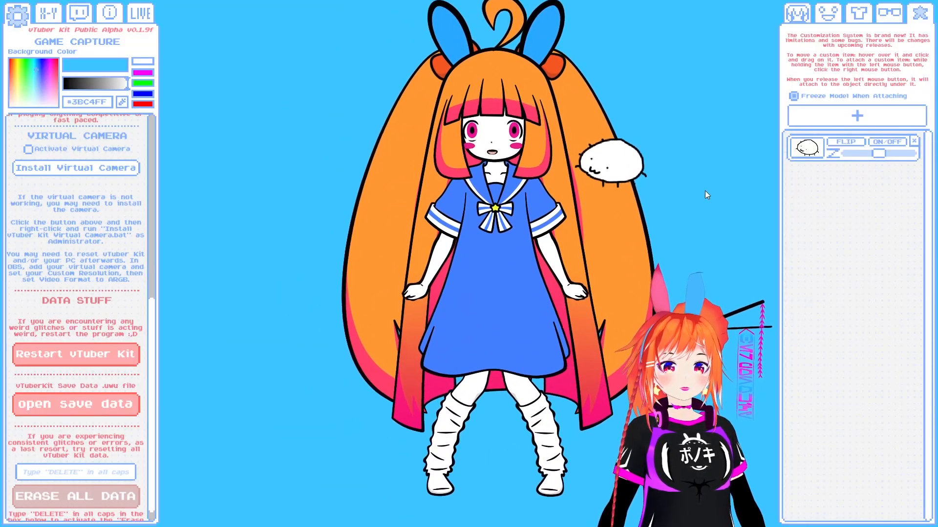
- Show the vTuber variables and set the character's skin color to cream #FFF4E8
scroll(104, 249, "up", 10)
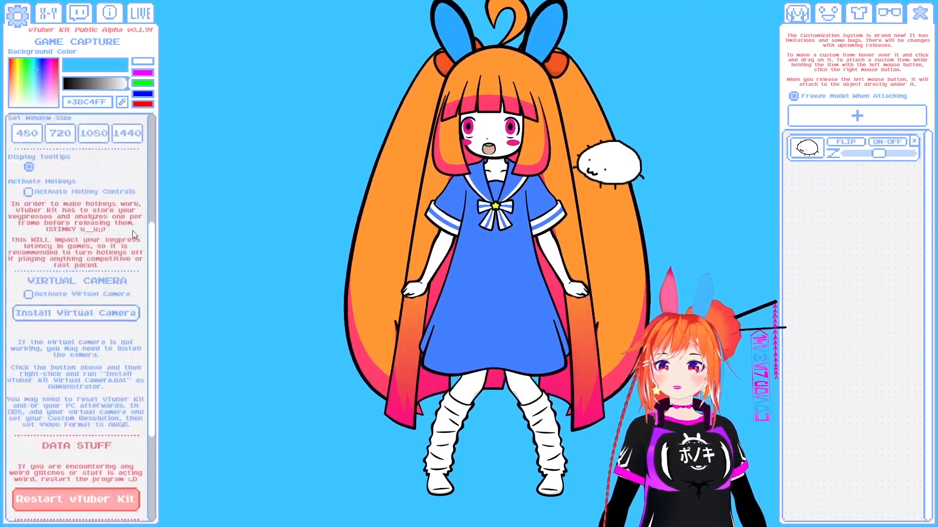
left_click(48, 14)
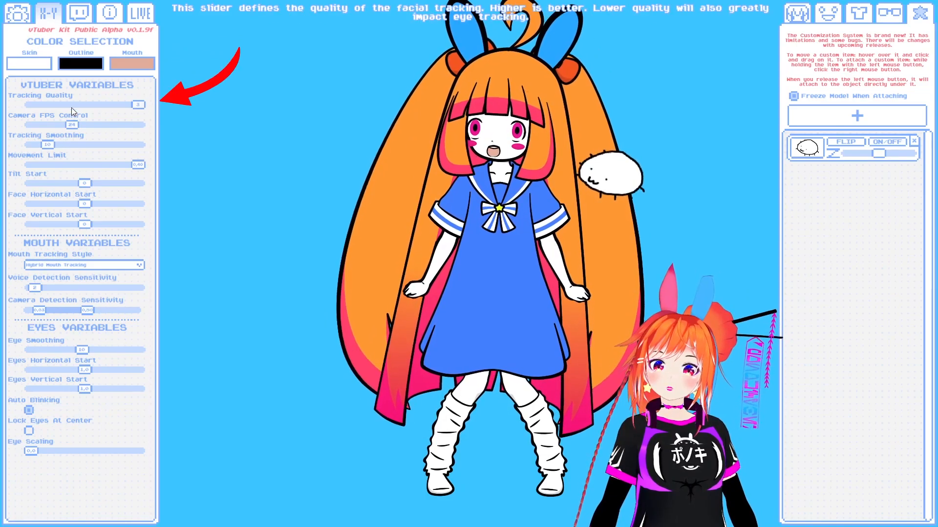
left_click(29, 60)
left_click_drag(70, 428, 16, 493)
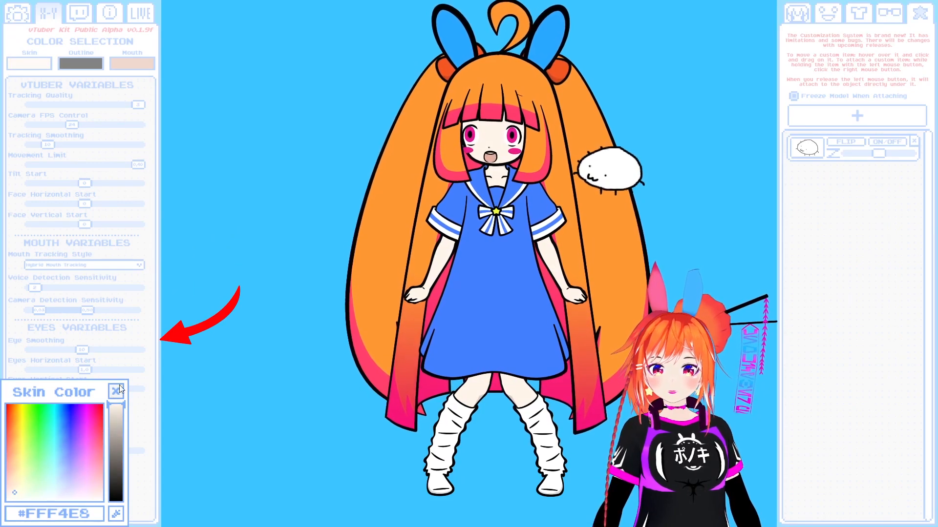
- Try dark blue #211CA5 as the outline color and set the outline back to black
left_click(86, 64)
left_click_drag(115, 429, 56, 415)
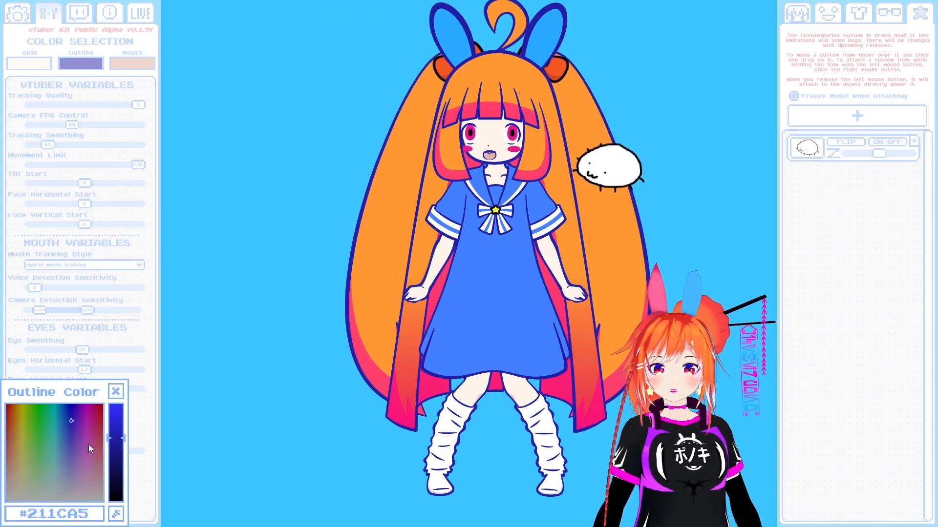
left_click_drag(123, 439, 122, 503)
left_click(121, 514)
left_click(115, 392)
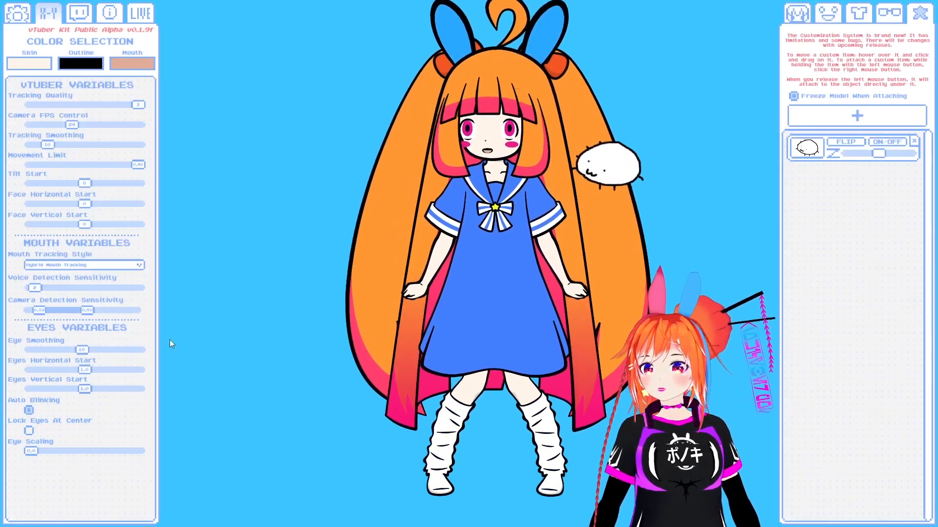
- Set the mouth color to dark pink #E1287B
left_click(133, 65)
left_click_drag(93, 435, 95, 421)
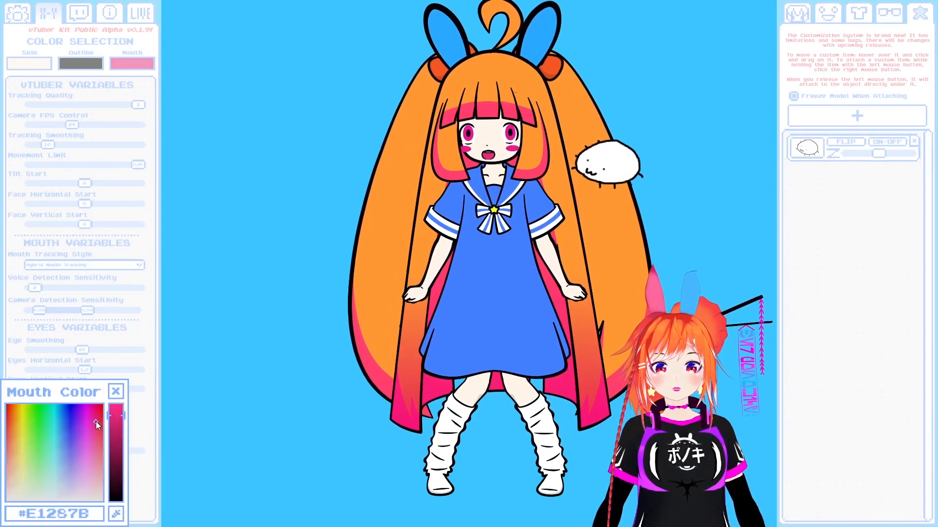
left_click(116, 391)
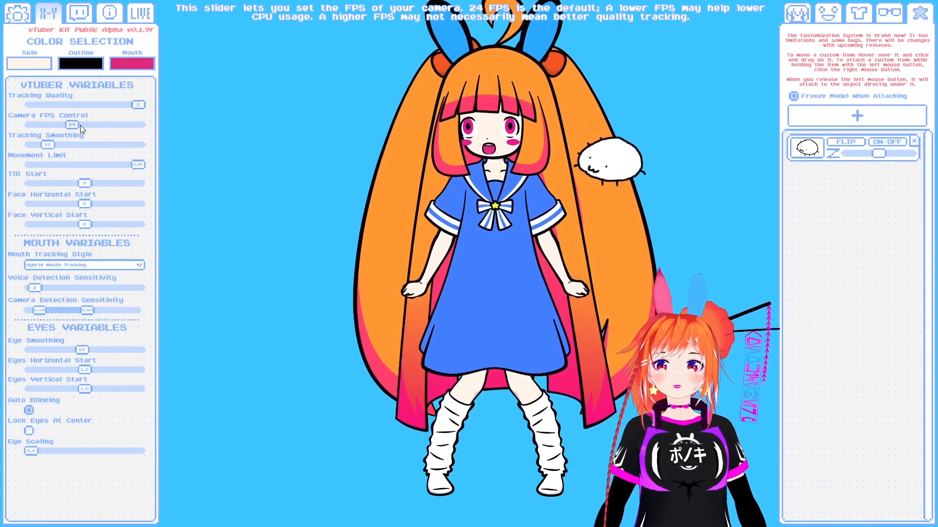
- Raise the camera FPS slightly, keep the movement limit at its maximum and set Tracking Smoothing to 11
left_click_drag(72, 126, 98, 125)
left_click_drag(139, 164, 177, 165)
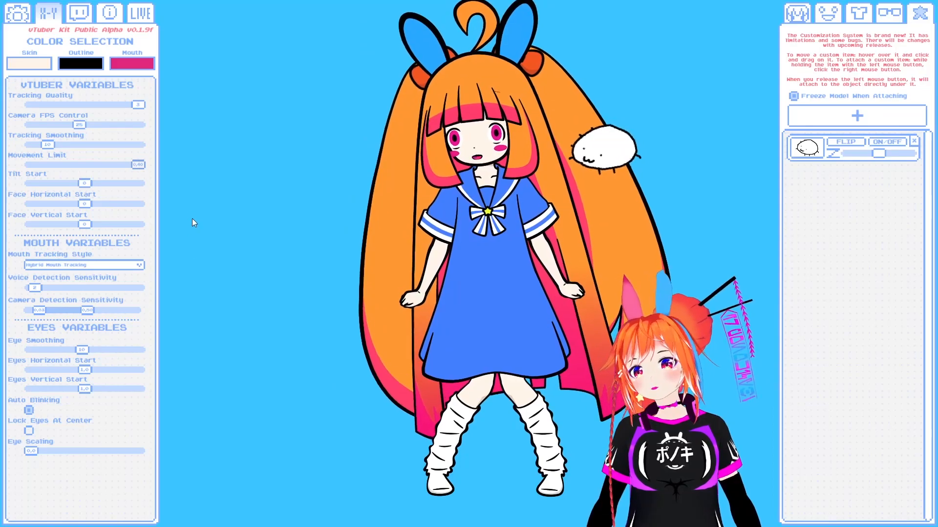
left_click_drag(52, 145, 48, 165)
- Try a higher Face Horizontal Start and return the horizontal and vertical face starts to 0
left_click_drag(86, 204, 124, 203)
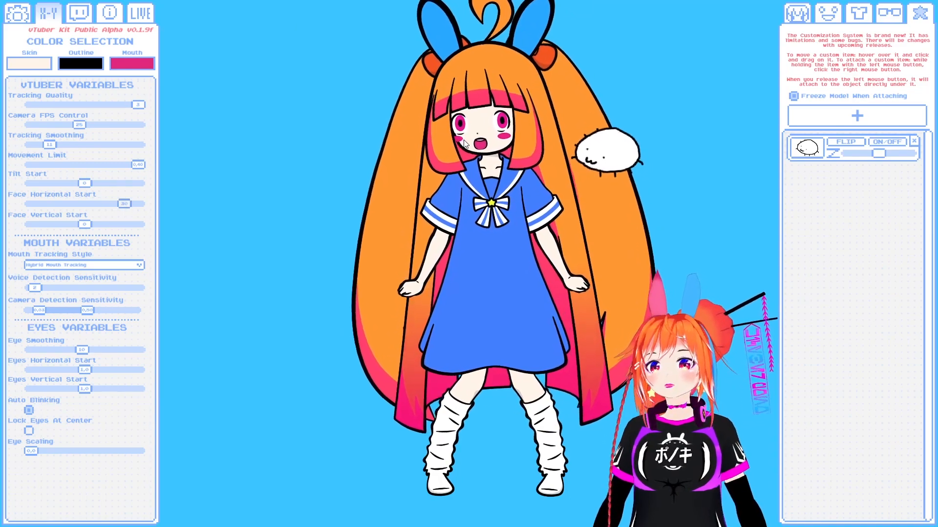
left_click(85, 204)
mouse_move(85, 225)
left_mouse_down()
mouse_move(118, 225)
mouse_move(70, 228)
mouse_move(85, 226)
left_mouse_up()
- Try the Volume-Only and Camera-Only mouth tracking styles and switch back to Hybrid Mouth Tracking
left_click(106, 265)
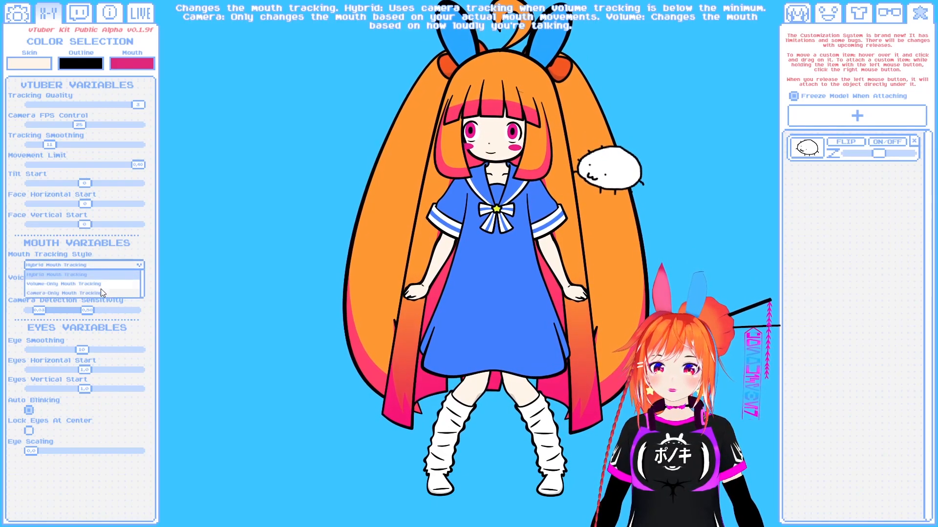
left_click(98, 284)
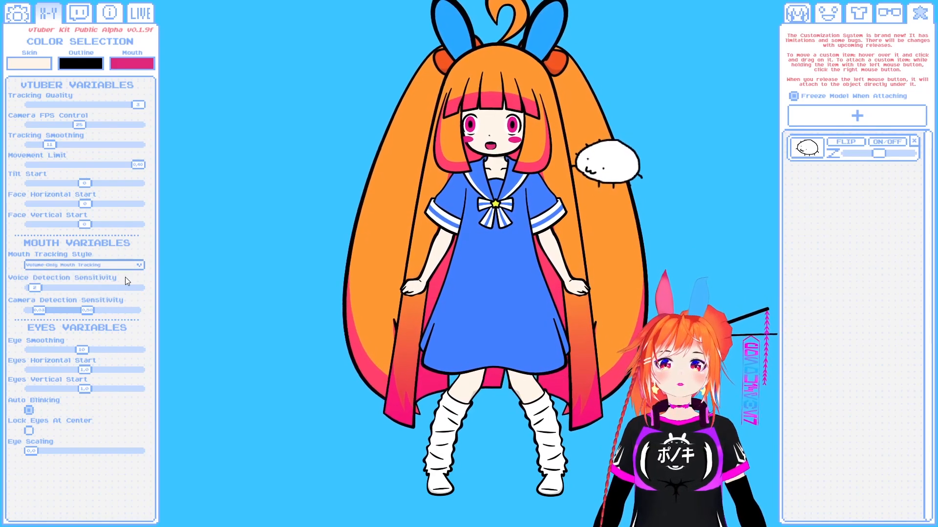
left_click(91, 265)
left_click(89, 290)
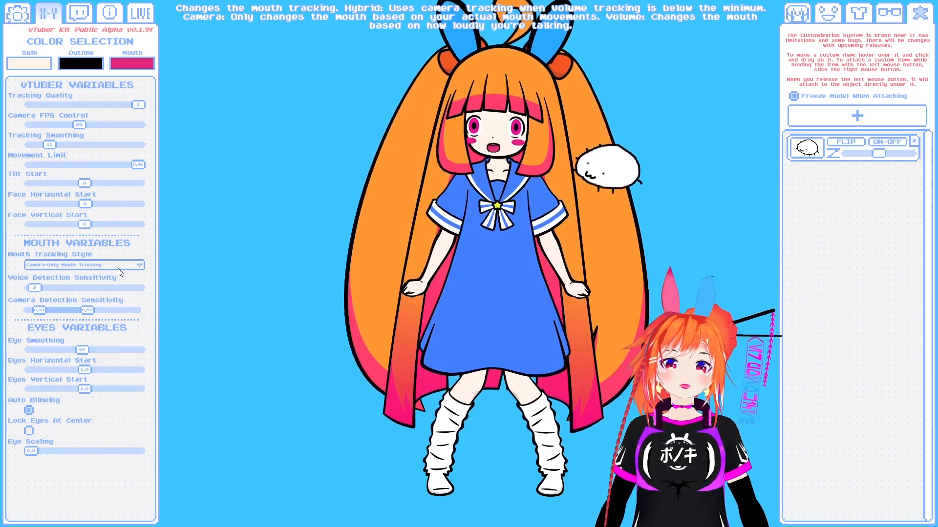
left_click(65, 275)
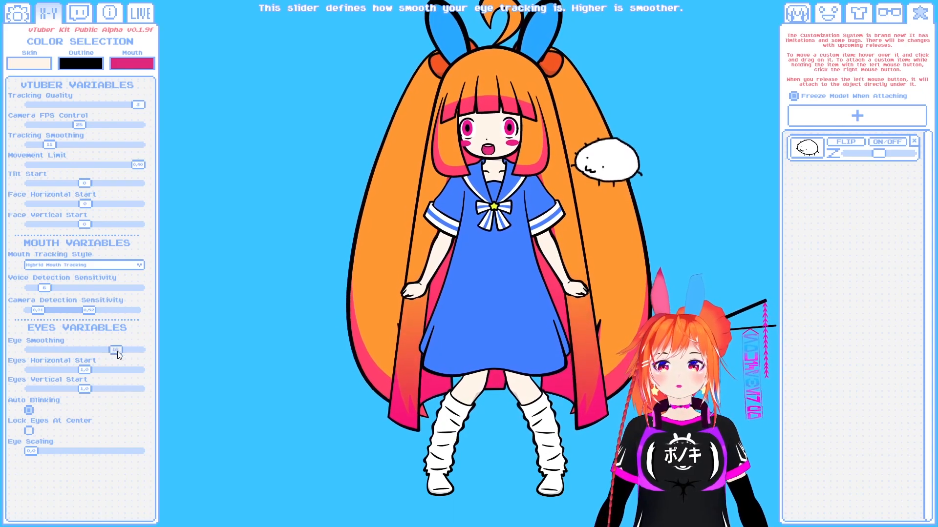
- Set Eye Smoothing to 10, Eyes Horizontal Start to 0 and Eyes Vertical Start to -5, lock the eyes at center and slightly raise Eye Scaling
left_click_drag(117, 350, 26, 356)
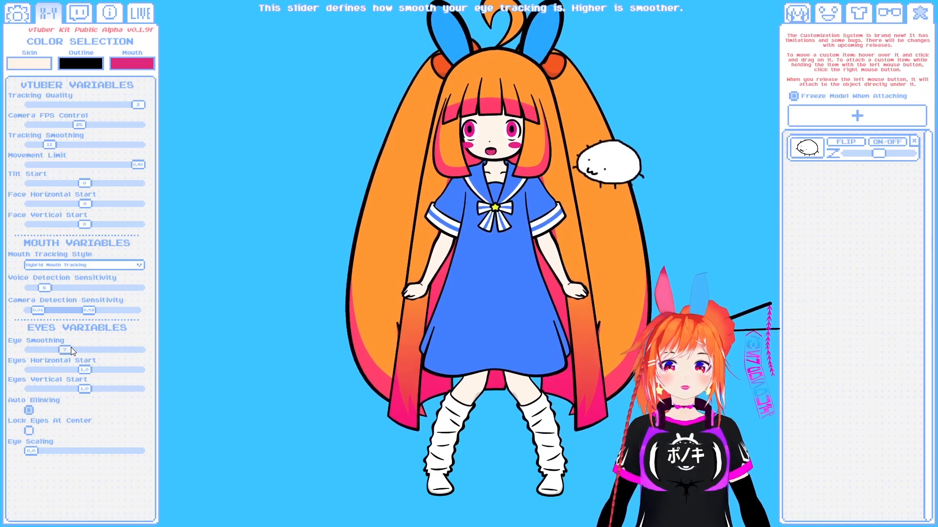
left_click_drag(68, 350, 82, 351)
left_click_drag(85, 370, 80, 375)
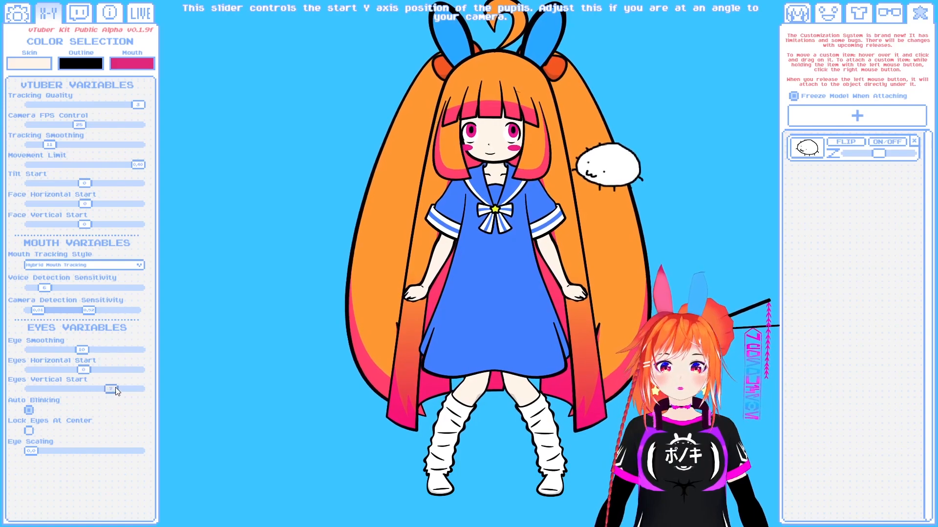
left_click_drag(71, 394, 79, 394)
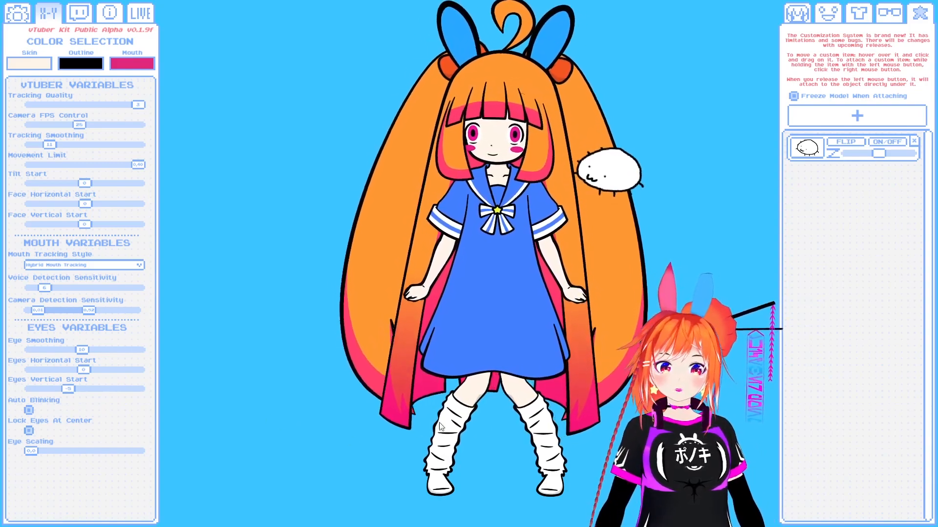
left_click_drag(31, 451, 47, 451)
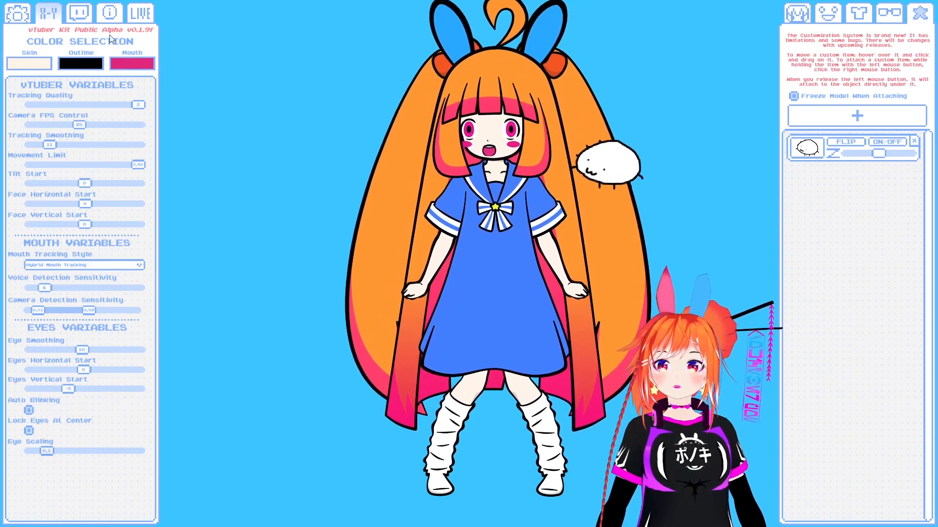
- Enter headpat as the Headpat Request Name in the Twitch connection settings, and look over the program's version information
left_click(80, 14)
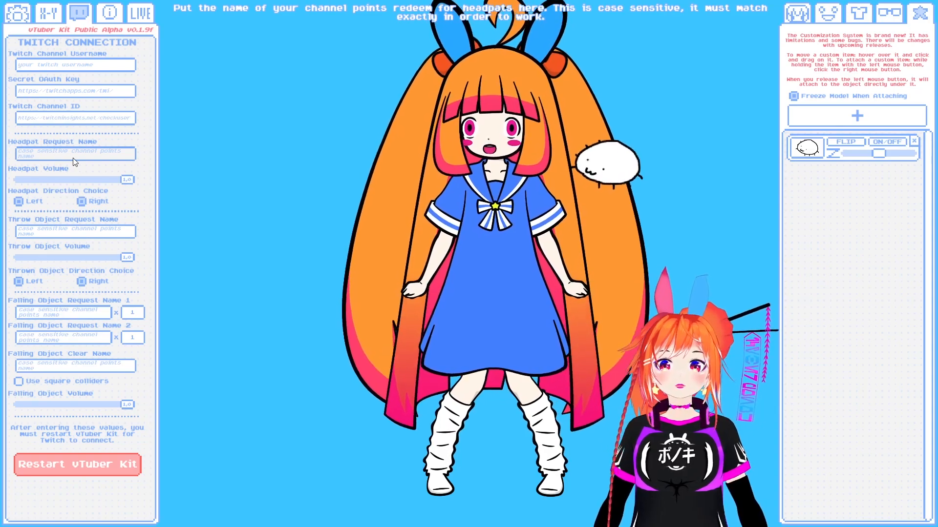
type("headpat")
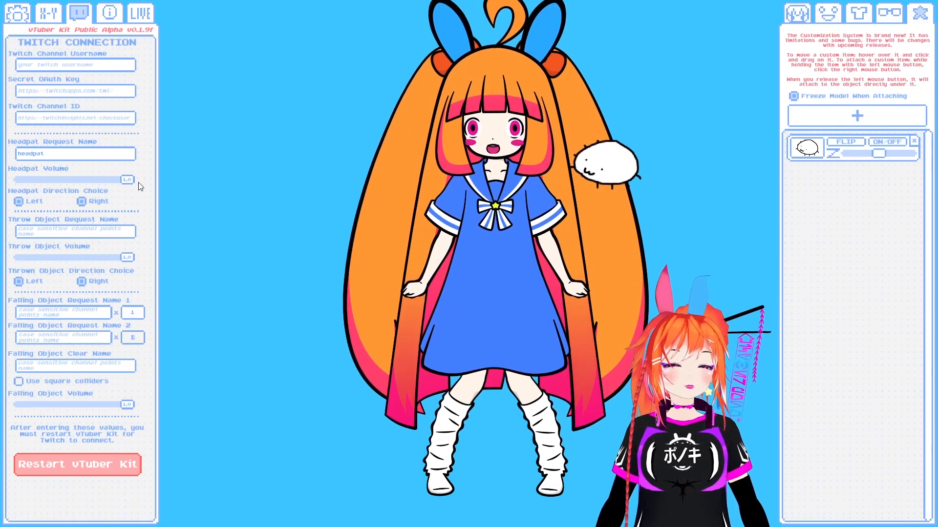
left_click(105, 17)
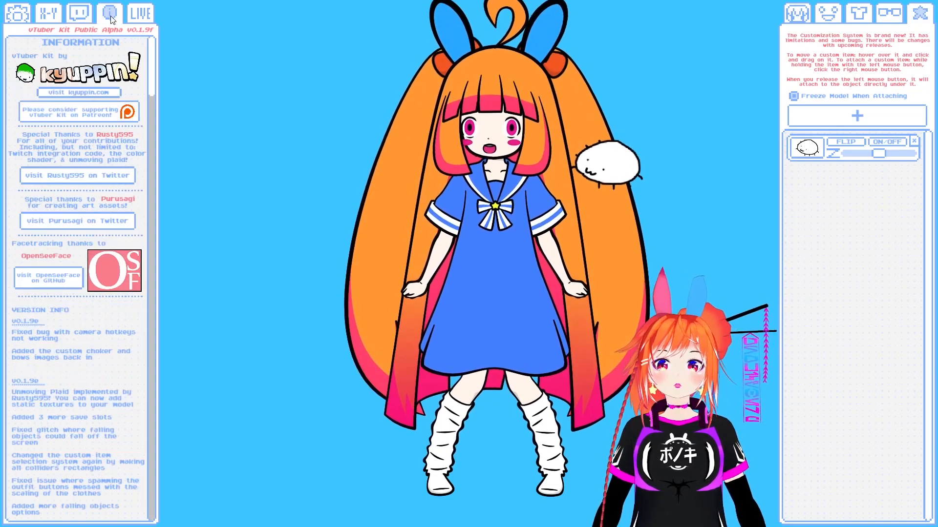
scroll(103, 221, "down", 10)
scroll(103, 220, "up", 10)
- Save the current full-body view as model position 1 and a close-up of the avatar's face as position 2
left_click(140, 13)
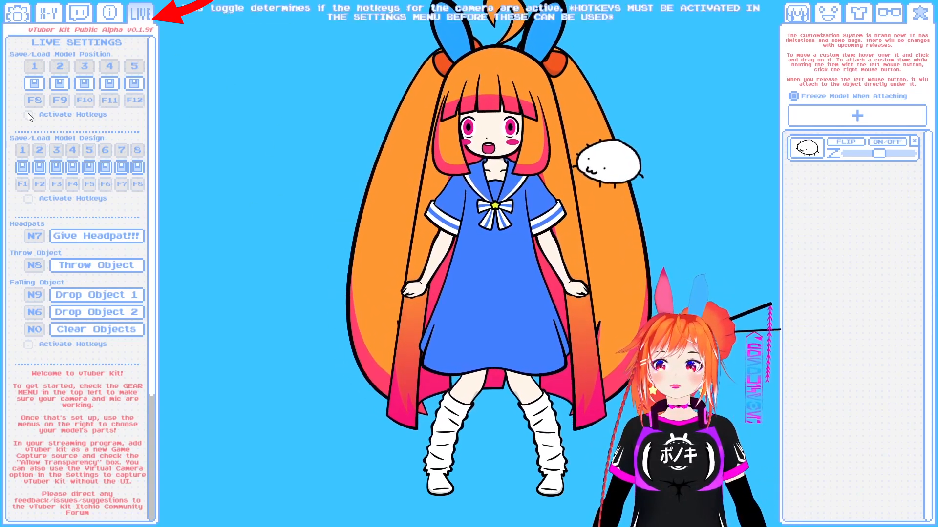
mouse_move(50, 59)
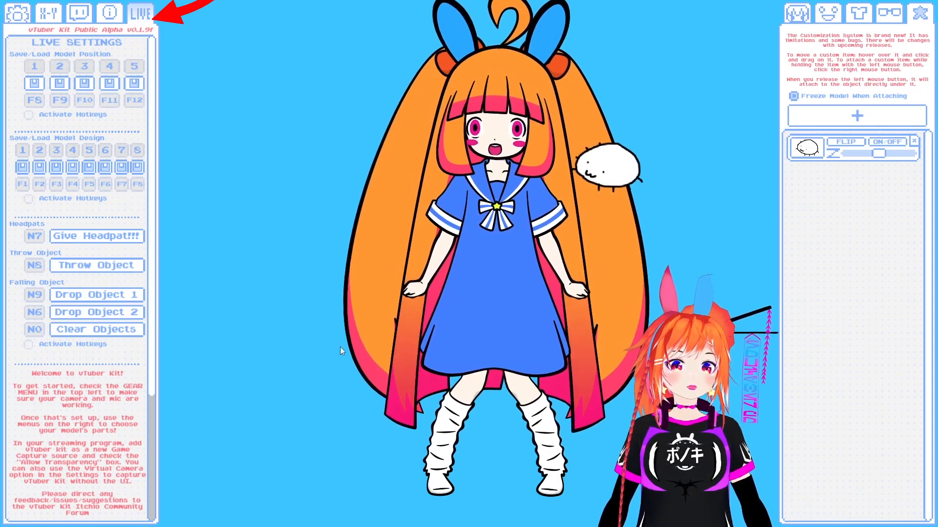
left_click(35, 66)
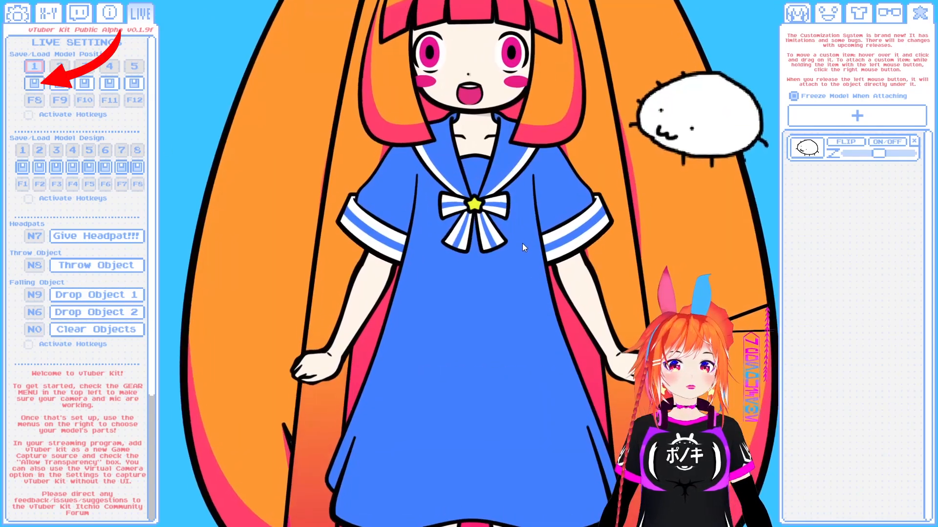
left_click_drag(503, 283, 505, 389)
scroll(509, 412, "up", 5)
scroll(513, 406, "down", 3)
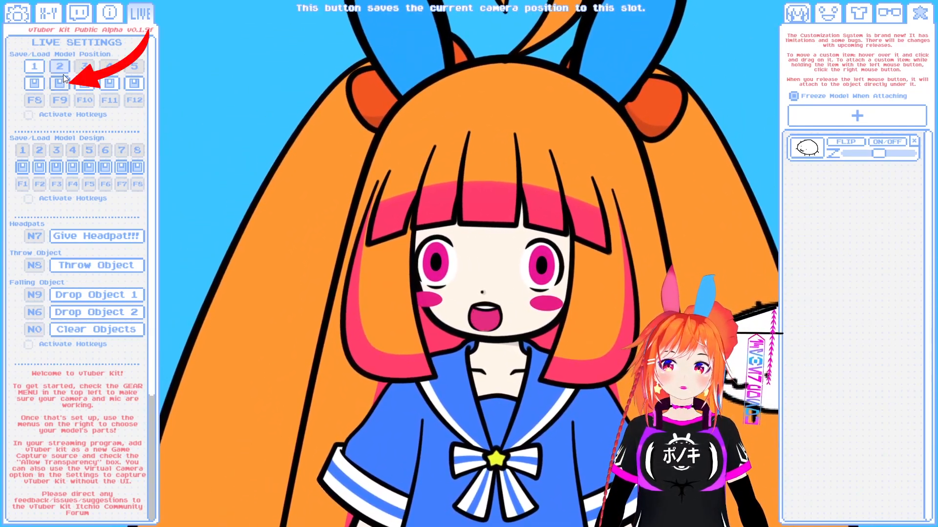
left_click(59, 67)
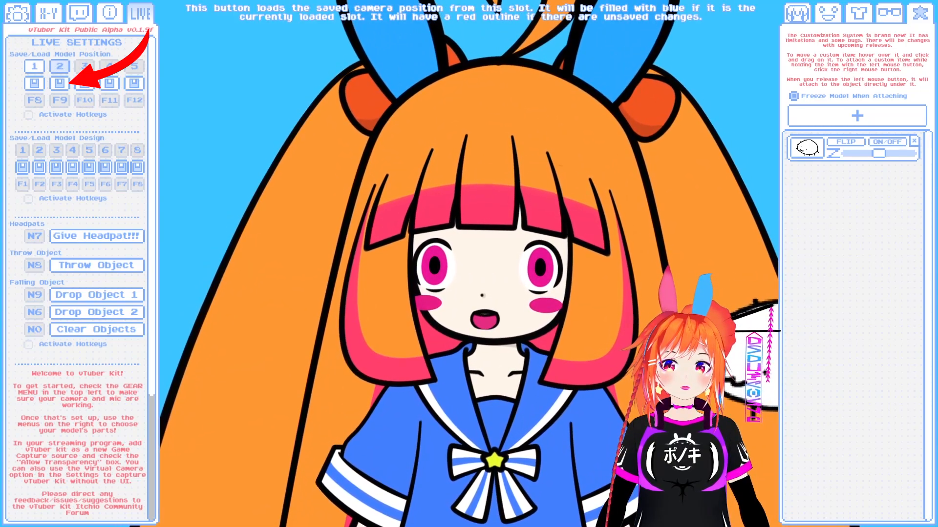
- Shrink the avatar, place it near the middle of the scene and save this view as model position 3
scroll(523, 323, "down", 10)
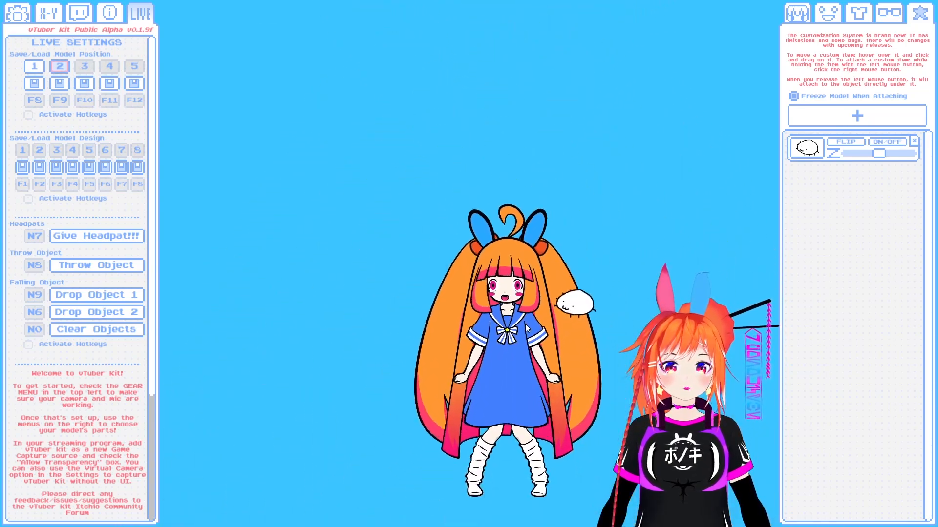
left_click_drag(519, 331, 458, 258)
scroll(481, 254, "down", 5)
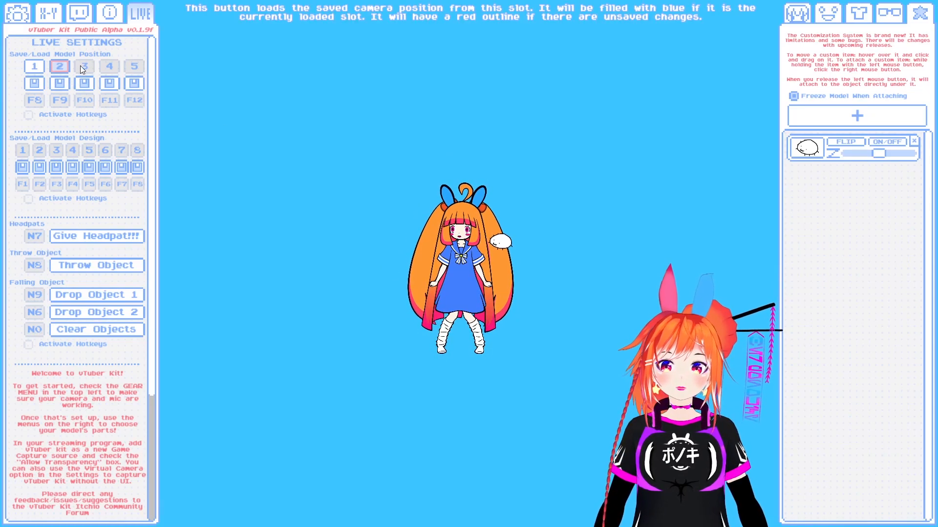
left_click(86, 81)
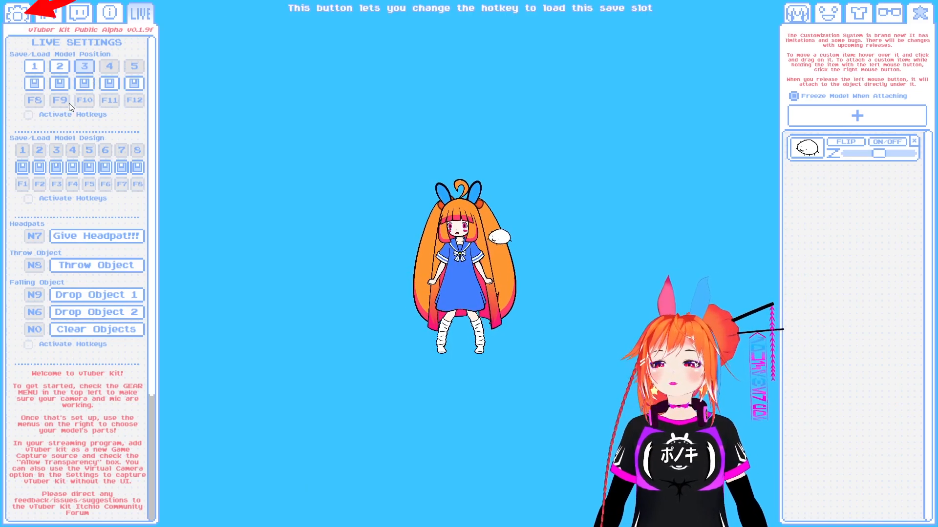
- Activate the global hotkey controls and turn on the hotkeys for the saved model positions
left_click(19, 14)
scroll(72, 391, "down", 1)
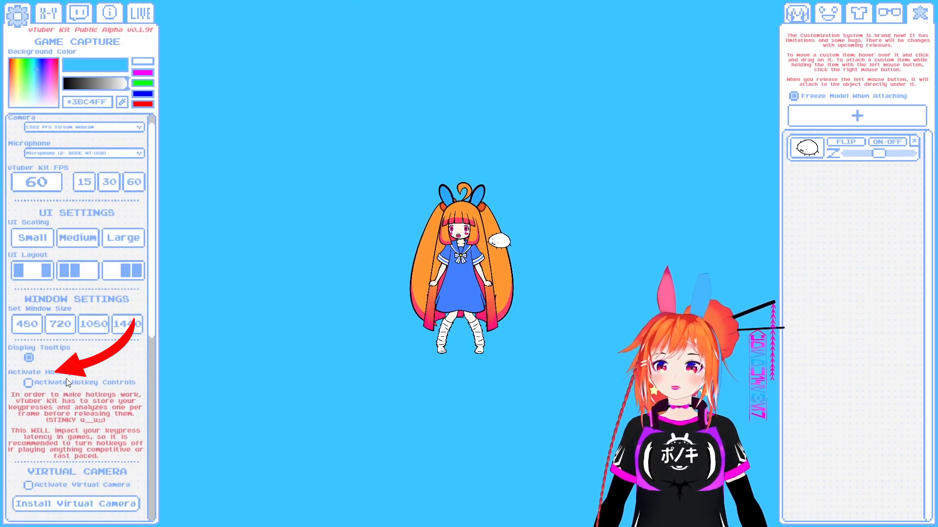
left_click(28, 383)
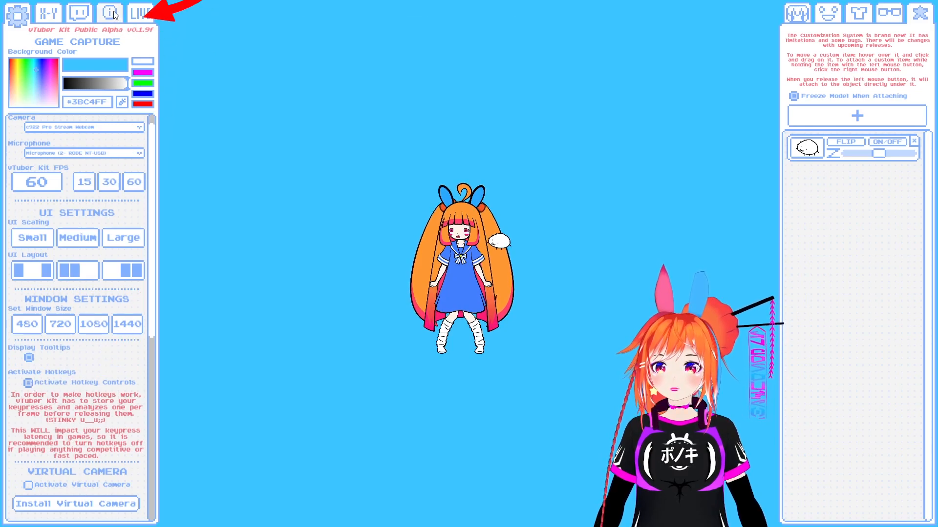
left_click(135, 12)
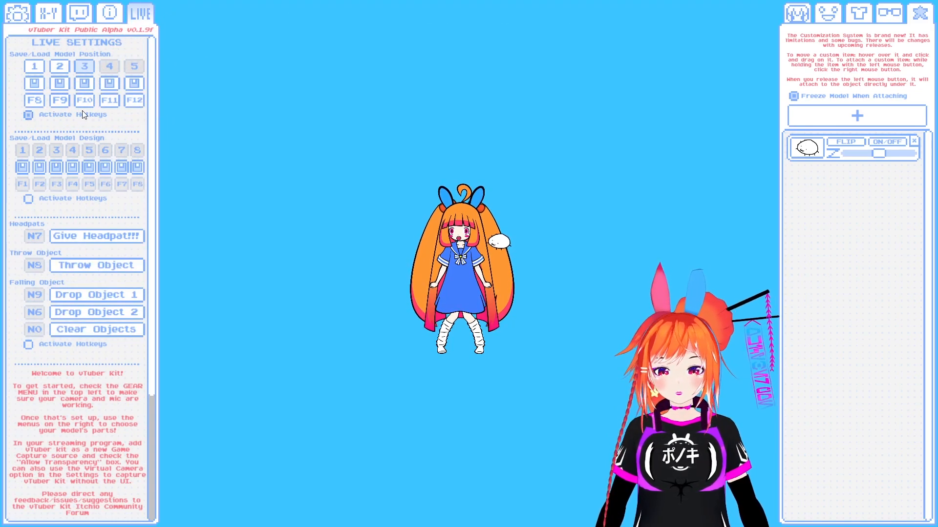
- Test the F8, F9 and F10 hotkeys by switching between the saved model positions, ending on position 2
key("F8")
key("F9")
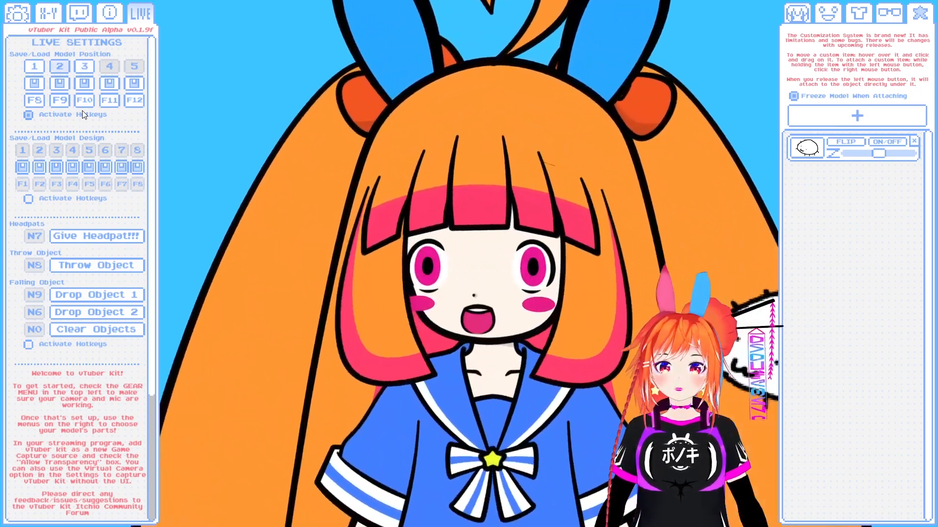
key("F10")
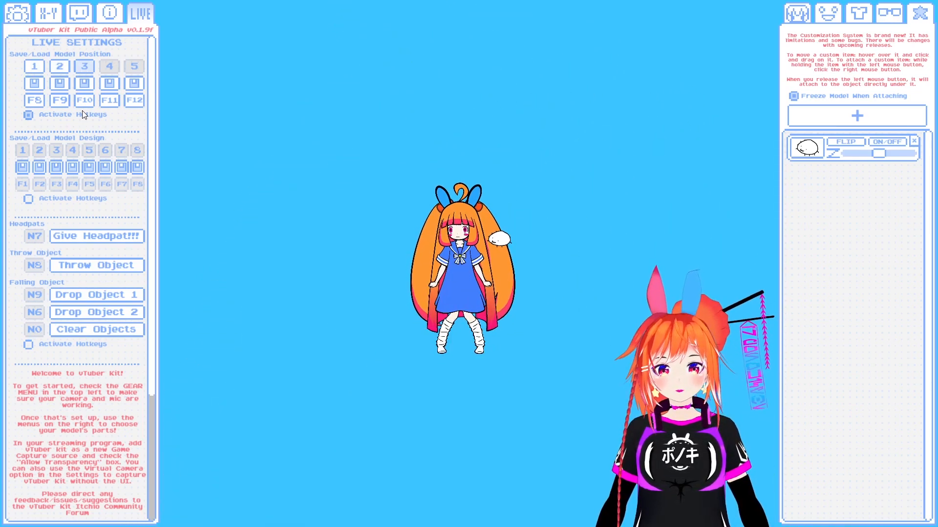
key("F9")
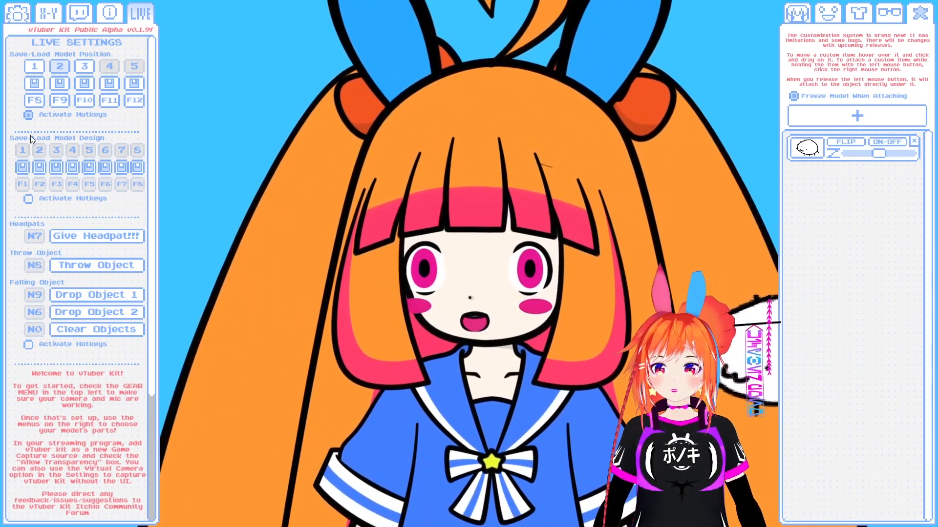
- Save the avatar in the blue sailor dress to model design slot 1 and reframe it to show the whole body
mouse_move(22, 154)
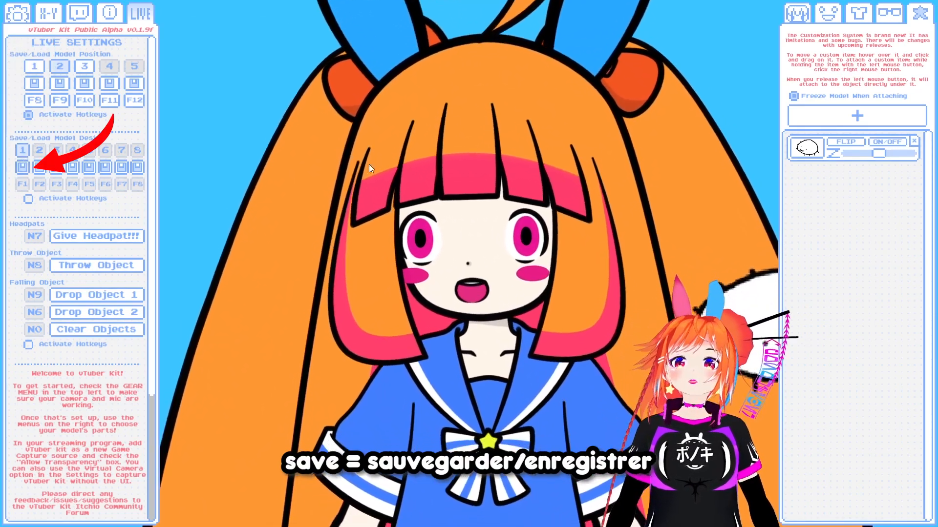
scroll(458, 217, "down", 5)
scroll(458, 217, "down", 3)
left_click_drag(458, 217, 489, 254)
scroll(489, 254, "up", 6)
scroll(488, 273, "down", 5)
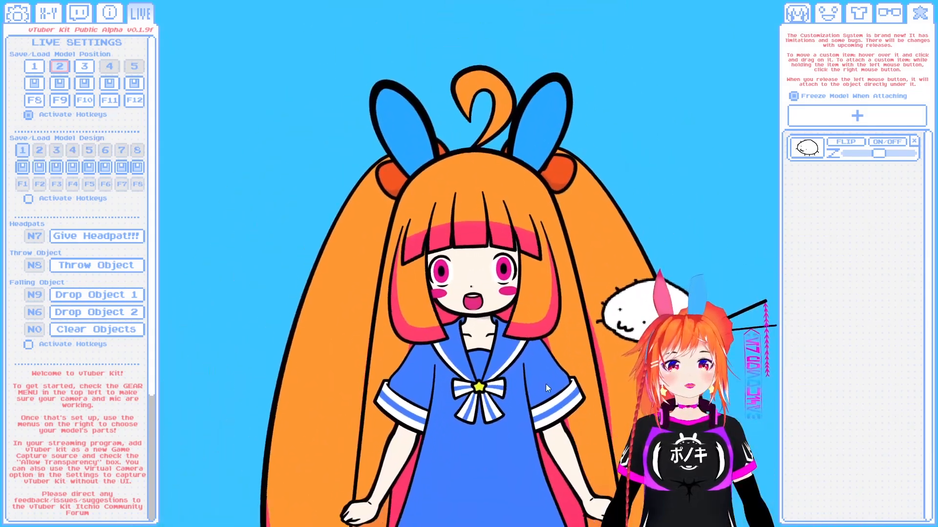
left_click_drag(540, 385, 546, 250)
scroll(546, 250, "down", 4)
scroll(557, 254, "down", 2)
- Replace the avatar's sailor dress with the first kimono from the full outfits
left_click(799, 15)
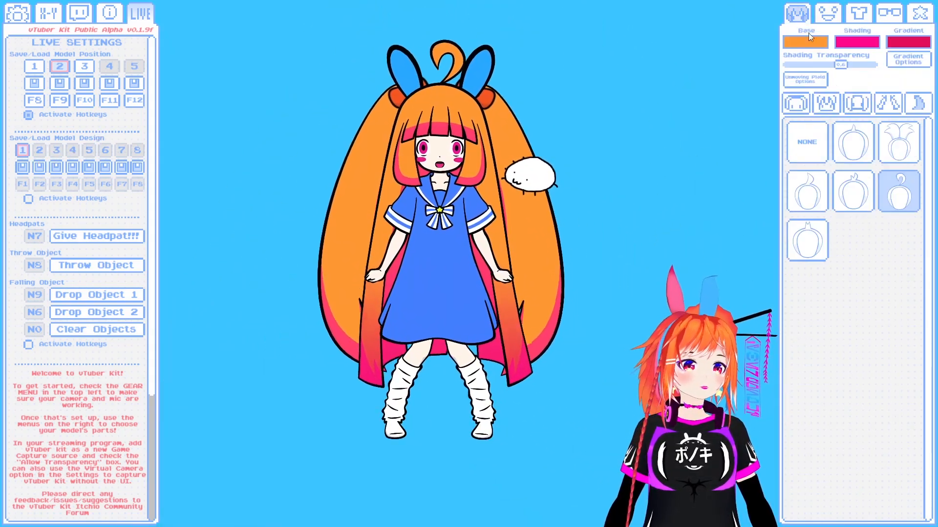
left_click(828, 15)
left_click(858, 15)
left_click(838, 98)
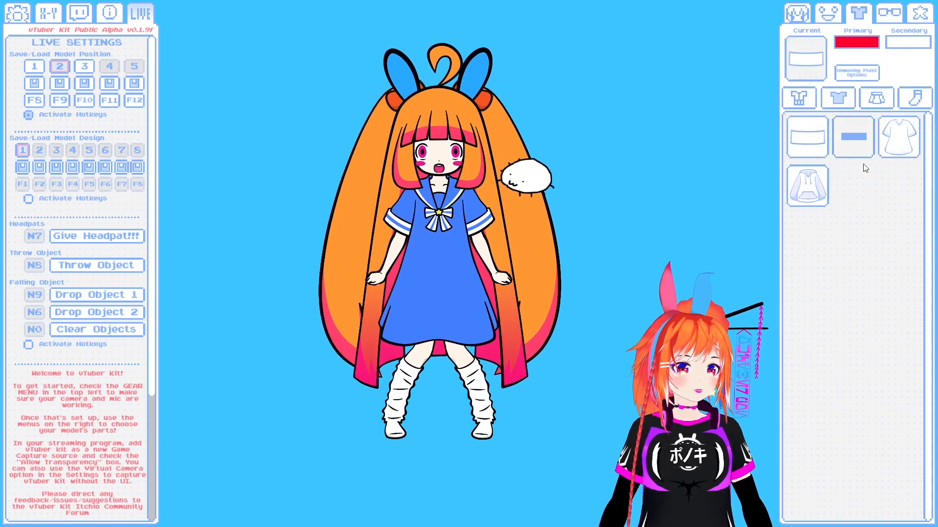
left_click(807, 193)
left_click(798, 99)
left_click(806, 186)
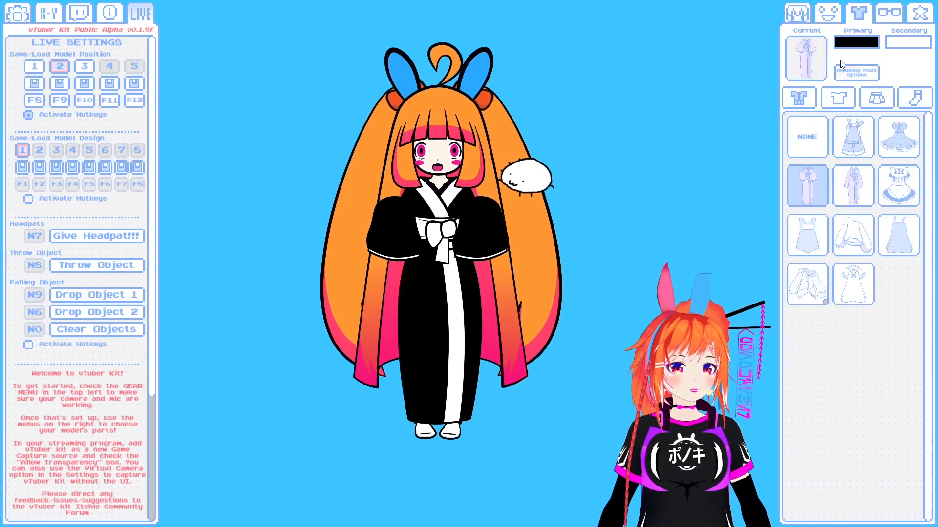
- Set the kimono's primary color to bright yellow, #FFF424
left_click(855, 42)
left_click(115, 406)
left_click(49, 415)
left_click(36, 418)
left_click(22, 417)
left_click(119, 396)
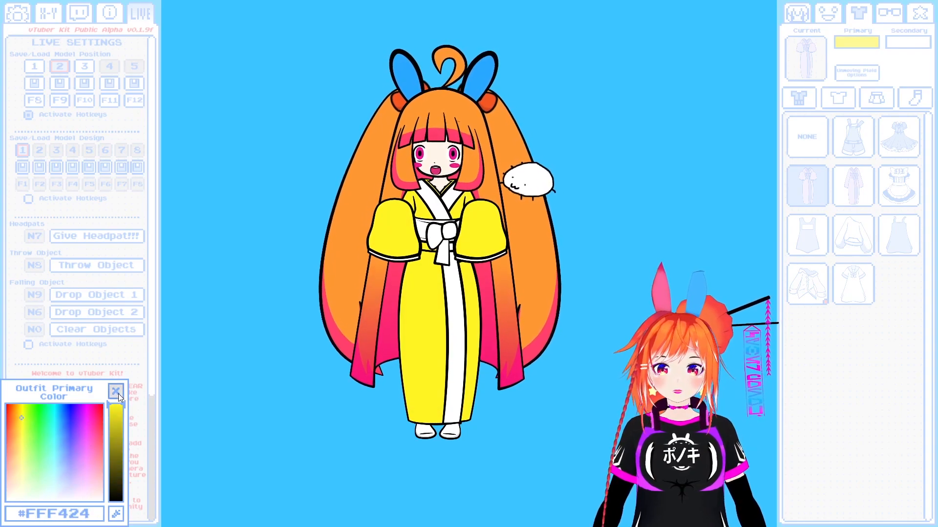
- Set the kimono's secondary color to orange
left_click(87, 409)
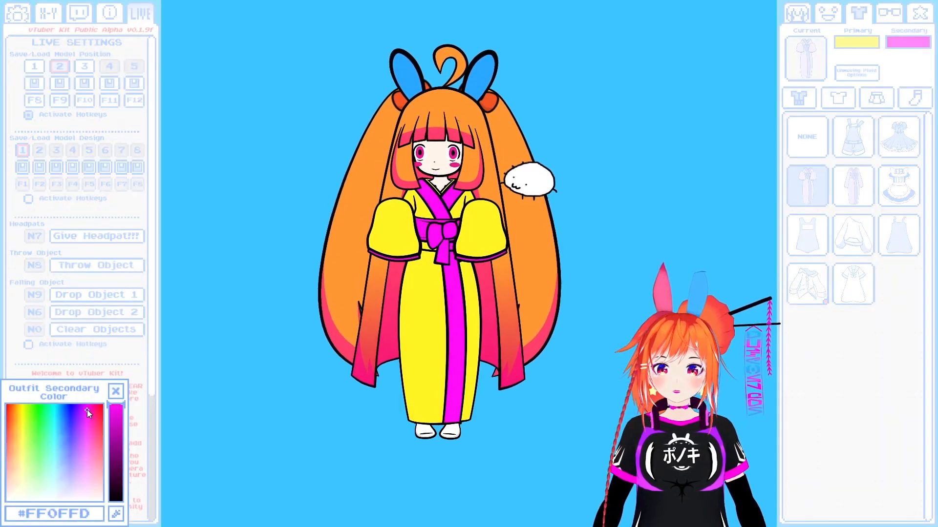
left_click(81, 412)
left_click(56, 417)
left_click(59, 414)
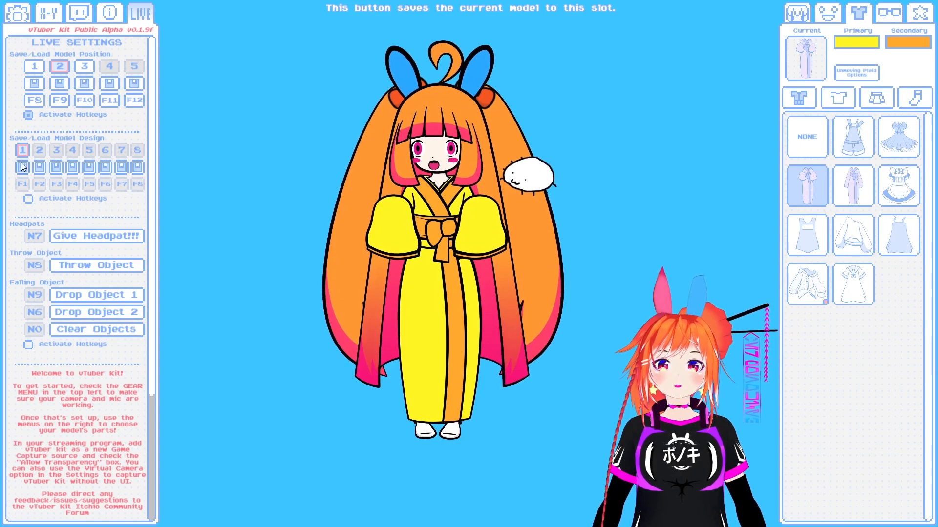
- Save the yellow kimono avatar to model design slot 2 and switch between designs 1 and 2, ending on design 1
mouse_move(22, 152)
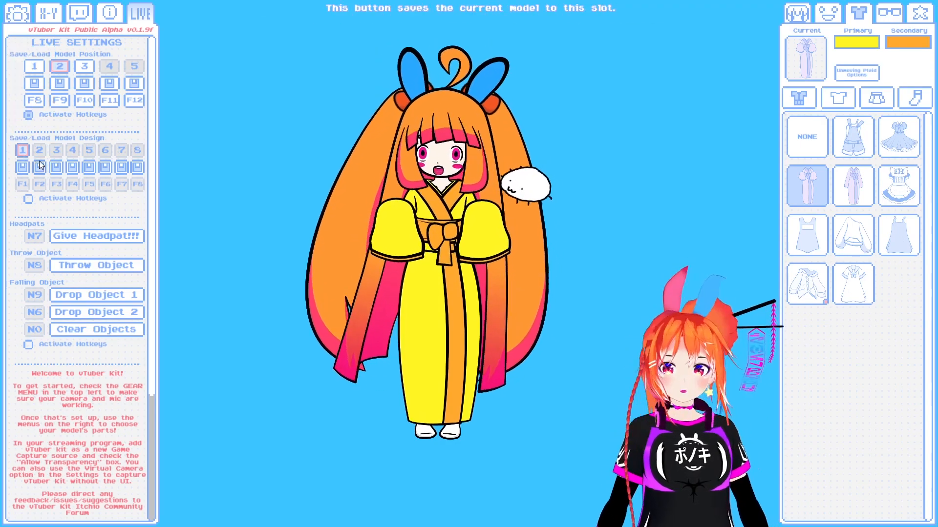
left_click(39, 166)
left_click(24, 152)
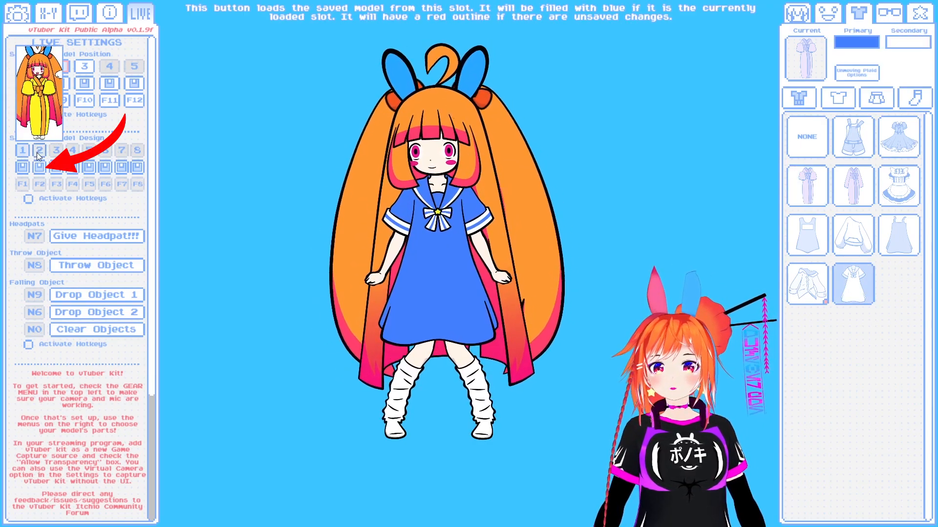
left_click(37, 153)
left_click(22, 151)
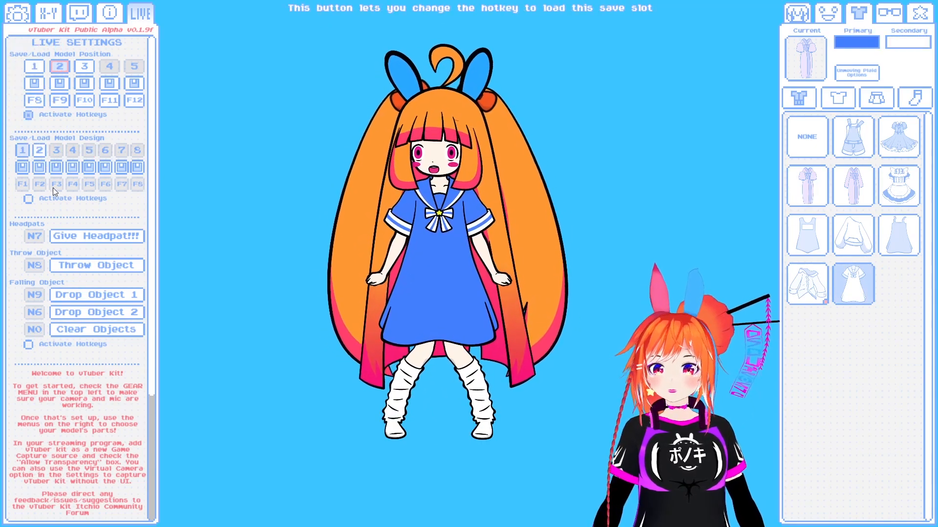
- Activate the model design hotkeys, load design 2 with F2 and try the position hotkeys F10 and F9
left_click(30, 201)
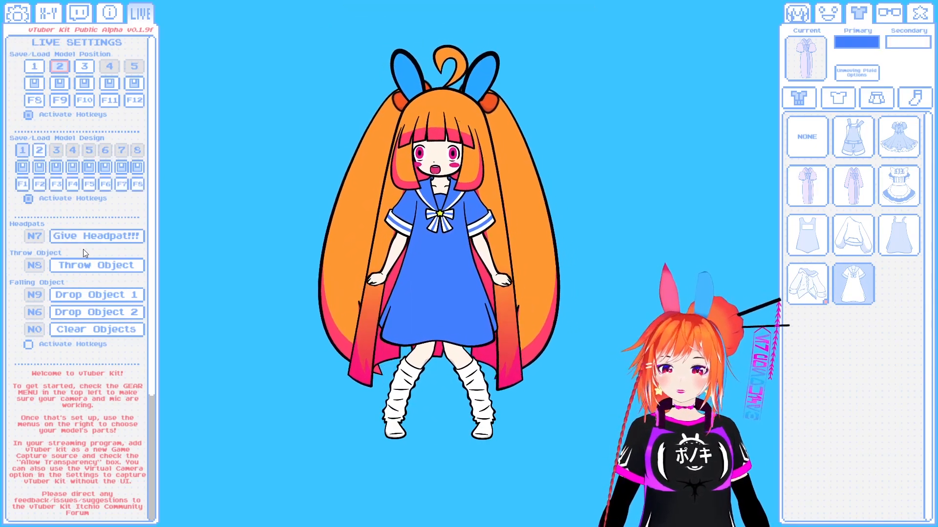
key("F2")
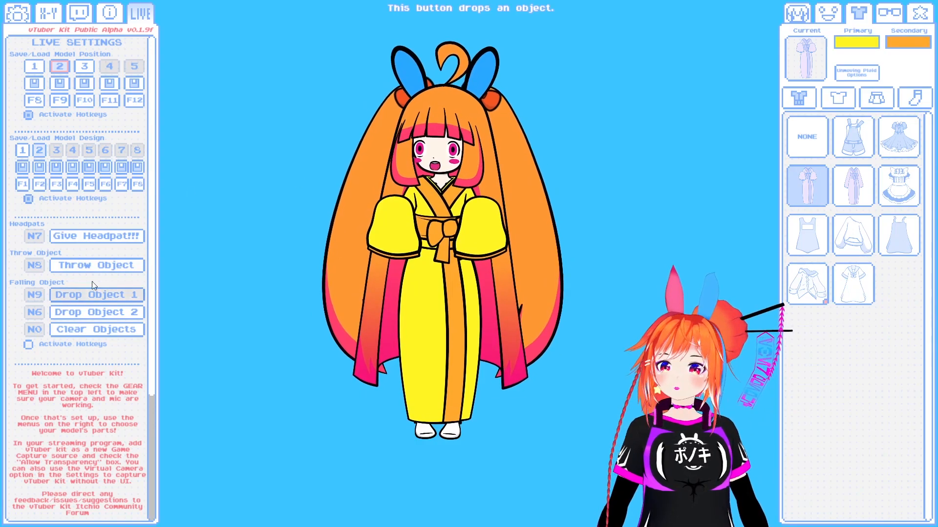
key("F10")
key("F9")
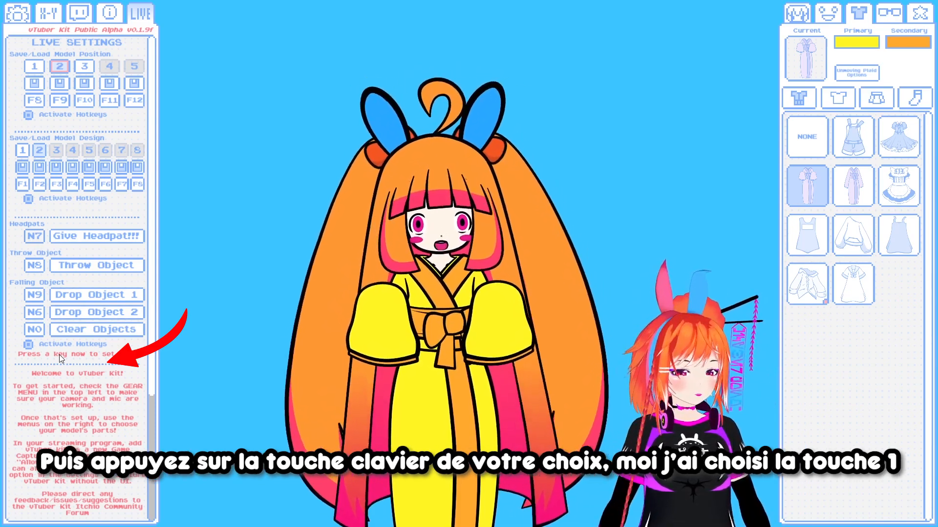
- Assign the number 1 key as the headpat hotkey and throw objects at the avatar repeatedly to try the effect
key("KP_1")
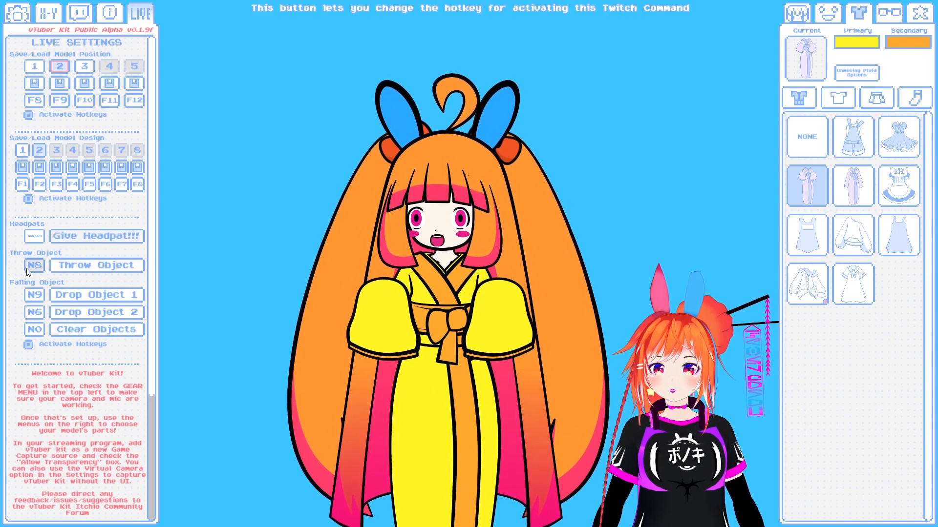
left_click(77, 265)
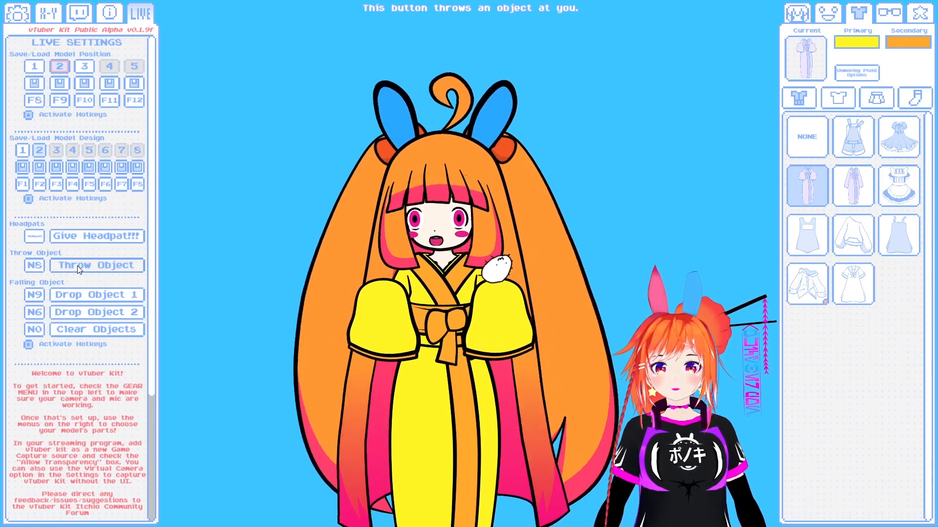
left_click(77, 265)
left_click(1, 269)
left_click(1, 269)
left_click(1, 268)
left_click(1, 269)
left_click(1, 269)
left_click(1, 268)
left_click(1, 269)
left_click(1, 268)
left_click(1, 269)
left_click(1, 269)
left_click(1, 269)
left_click(1, 269)
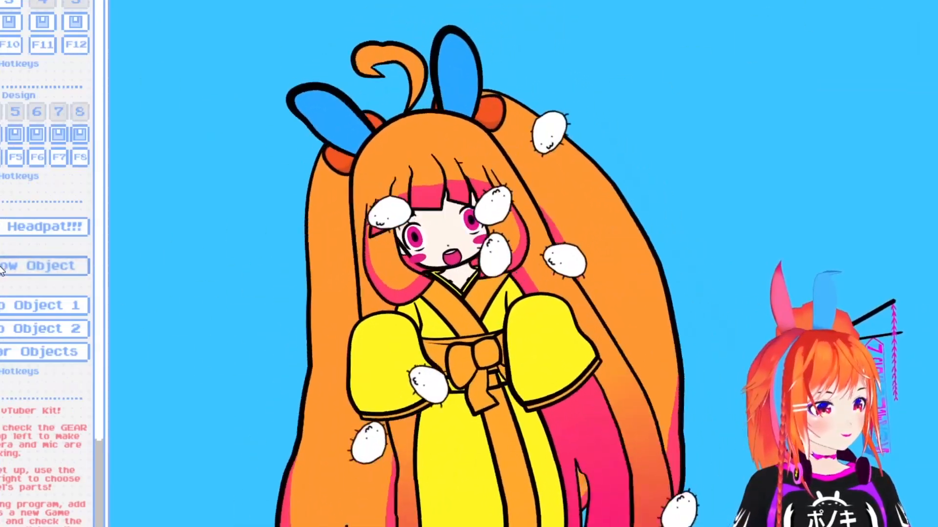
left_click(1, 269)
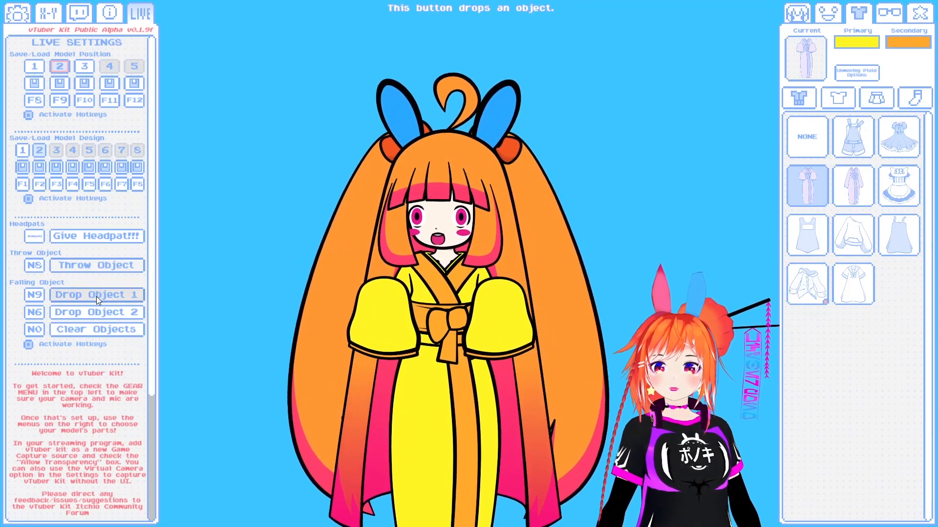
scroll(315, 271, "down", 5)
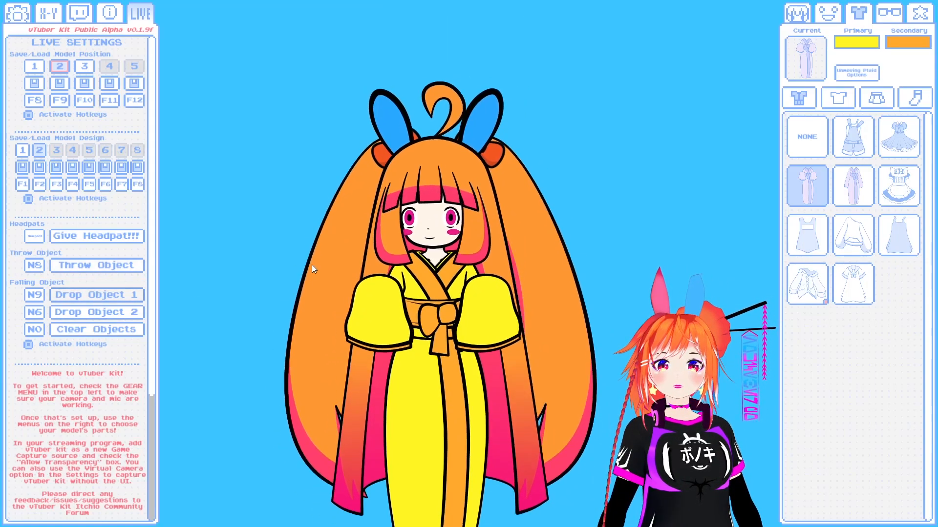
- Try the falling-object effects by dropping objects 1 and 2 around the shrunken avatar repeatedly, and clear all the objects
scroll(338, 312, "down", 3)
left_click_drag(317, 319, 367, 291)
scroll(386, 347, "up", 6)
scroll(397, 343, "down", 2)
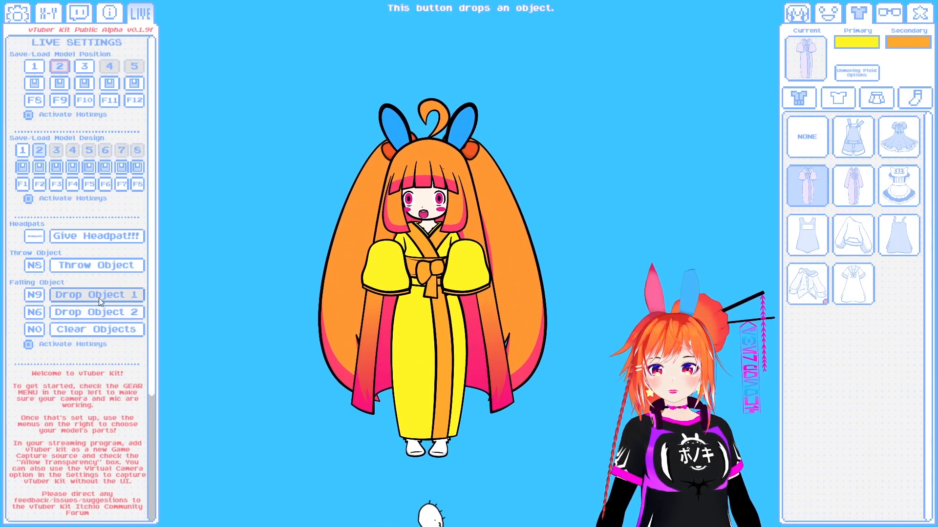
left_click(96, 311)
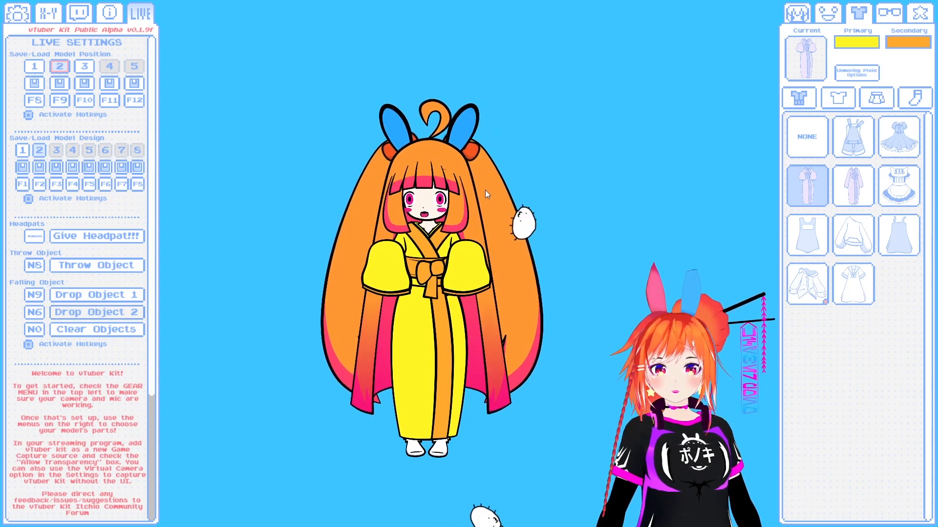
left_click(83, 293)
left_click(106, 313)
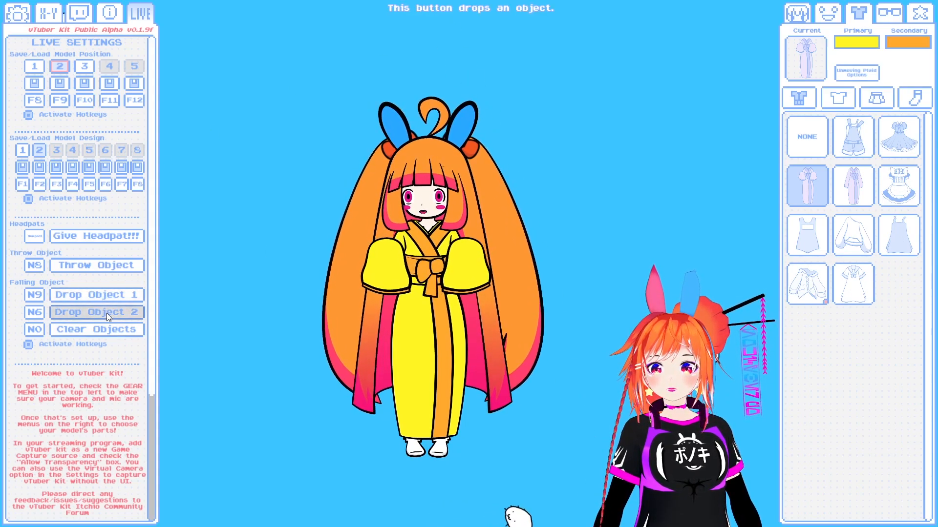
left_click(107, 297)
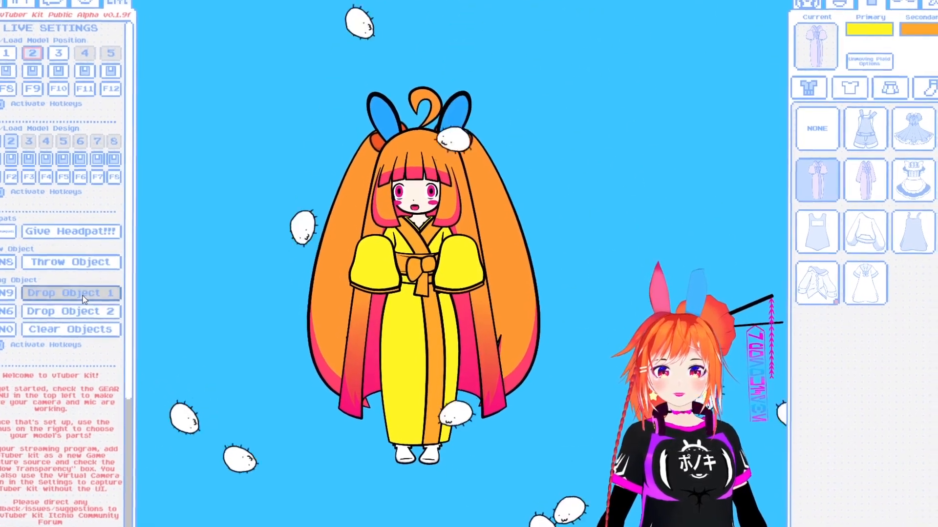
left_click(83, 296)
left_click(83, 296)
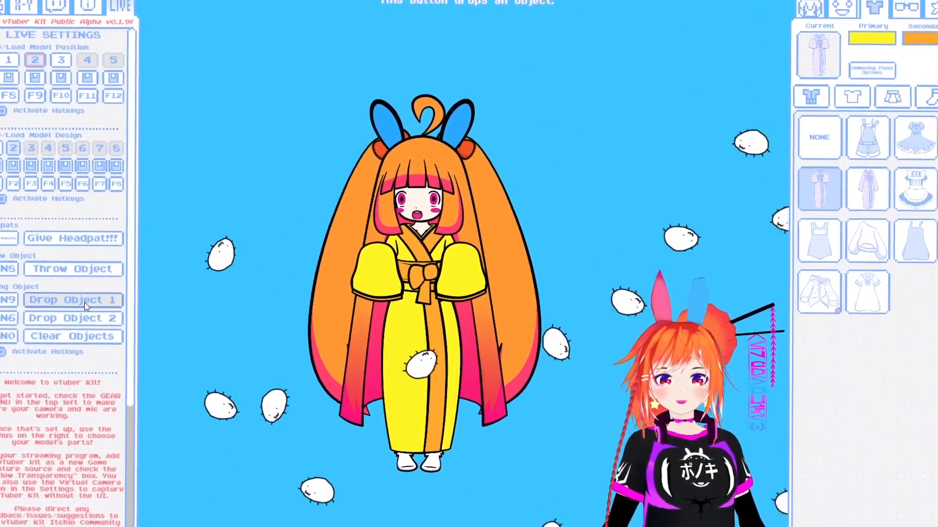
left_click(83, 296)
left_click(83, 297)
left_click(87, 301)
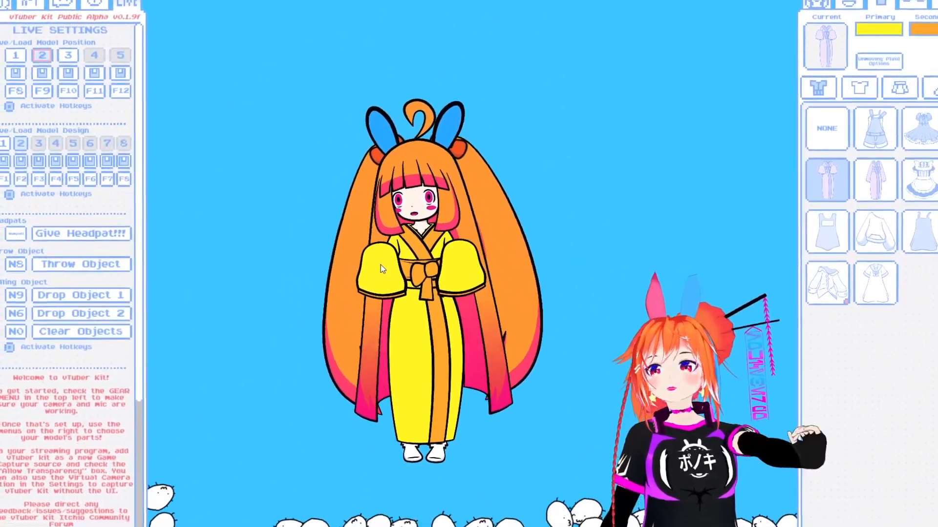
left_click(80, 332)
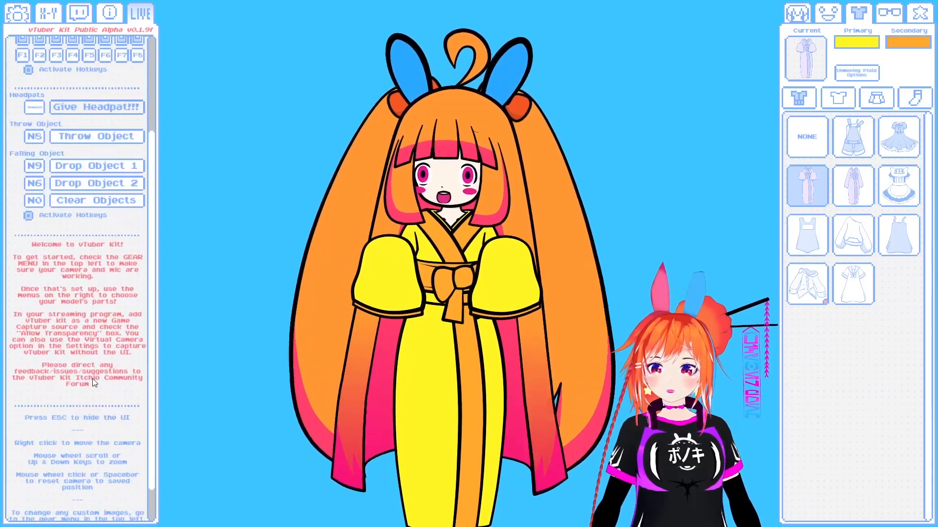
- Enlarge the avatar and try the green, blue and red background color presets, ending on green #00FF00
scroll(95, 372, "up", 5)
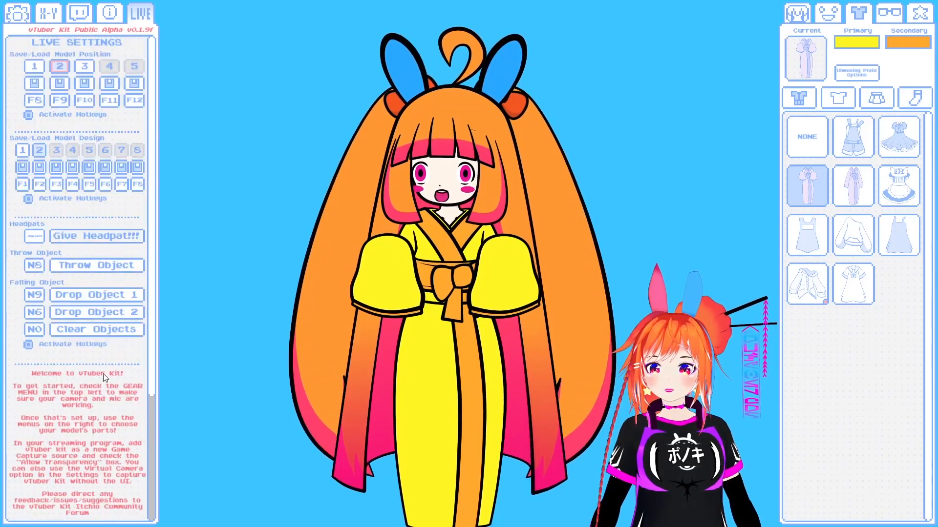
left_click(17, 14)
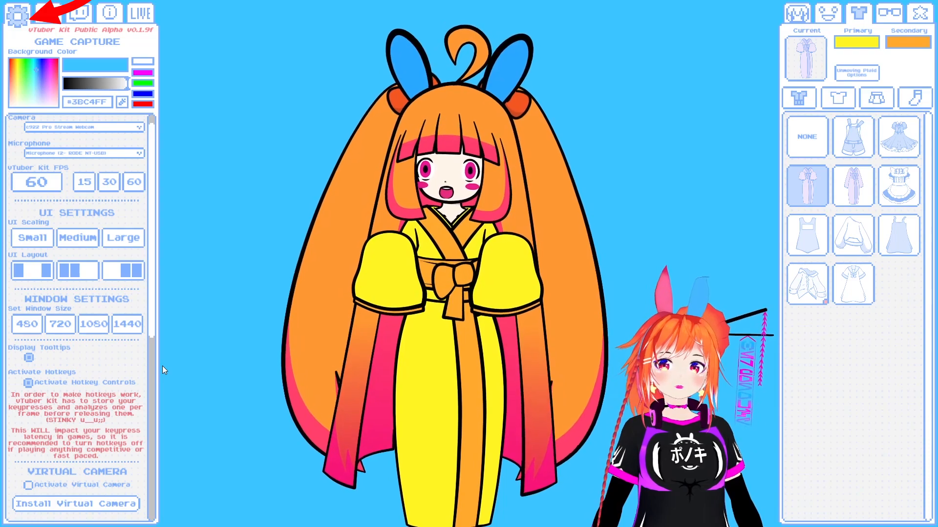
left_click(143, 84)
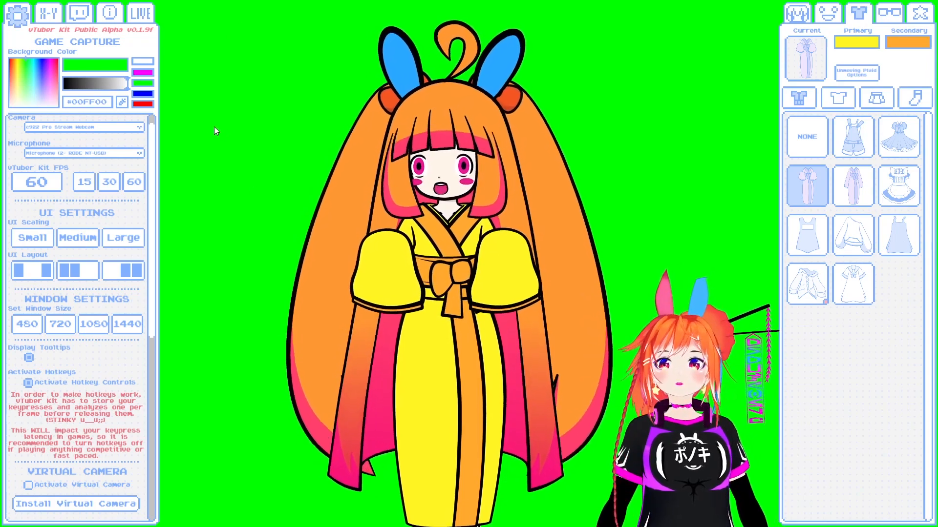
left_click(143, 94)
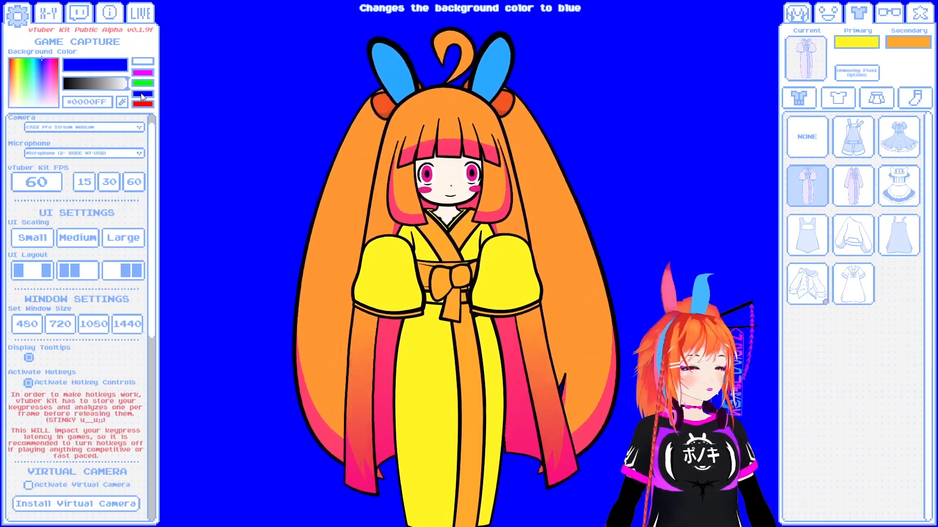
left_click(142, 103)
left_click(141, 82)
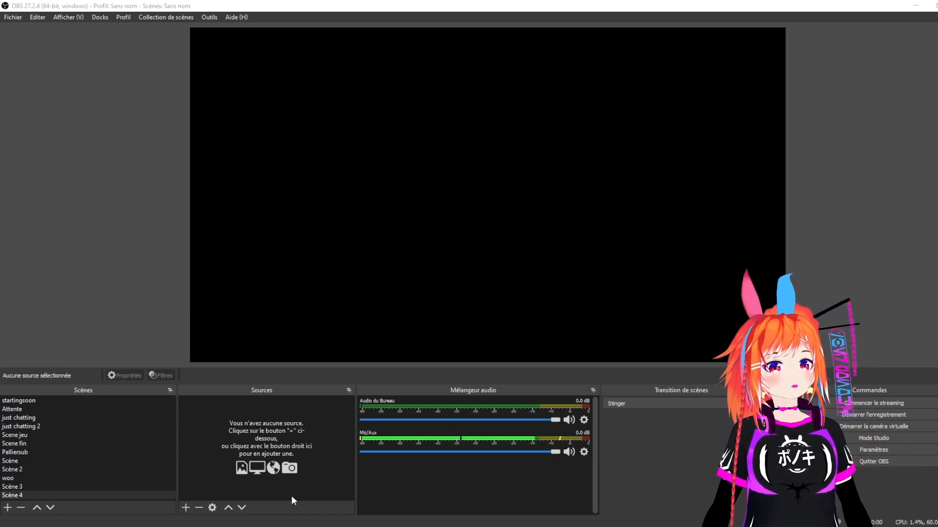
- Switch to OBS and add a new window capture source named Vtuberkit to Scène 4
left_click(186, 508)
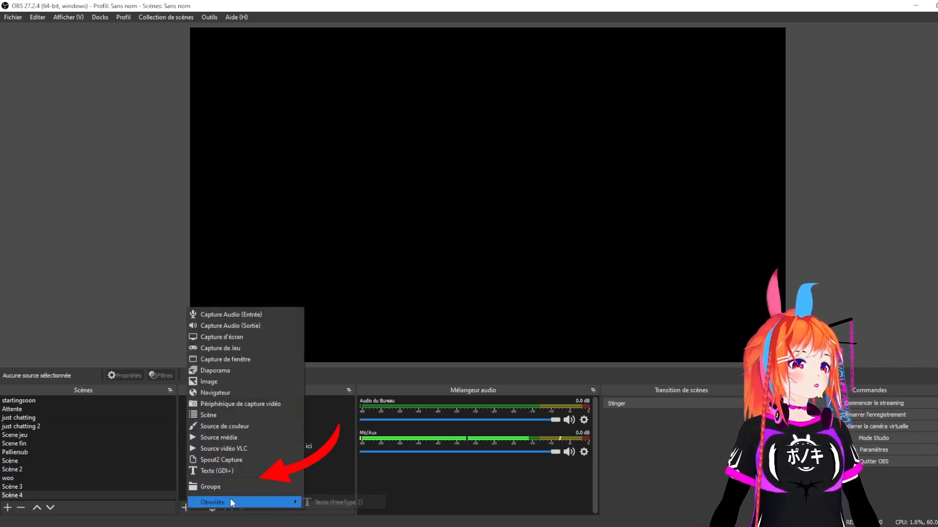
left_click(186, 509)
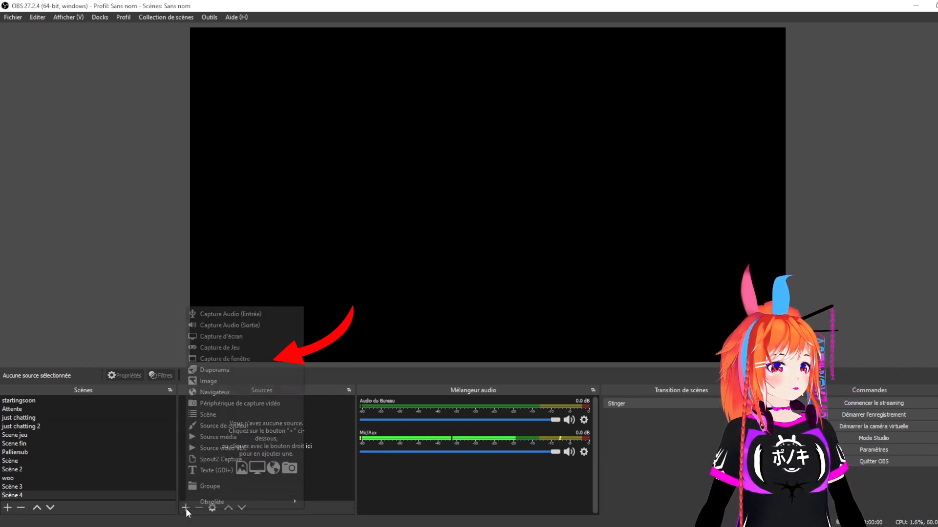
left_click(218, 359)
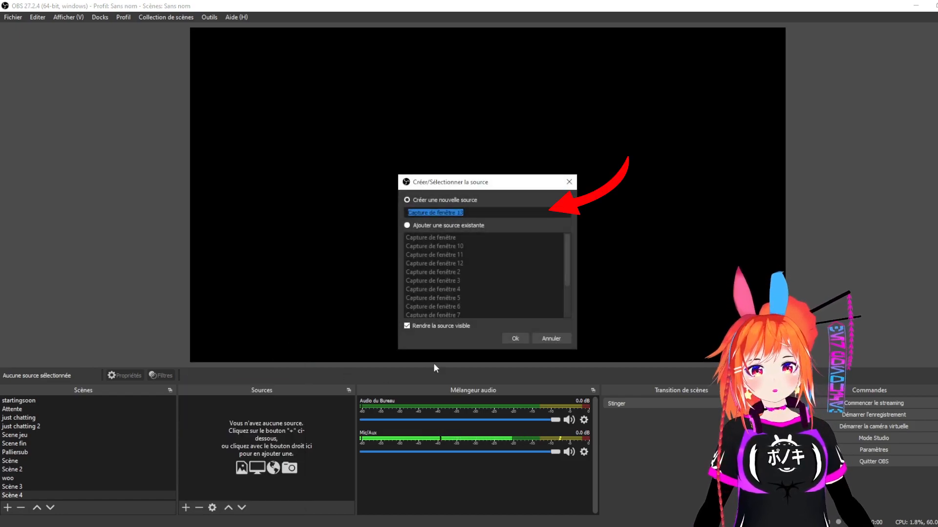
type("Vtuberkit")
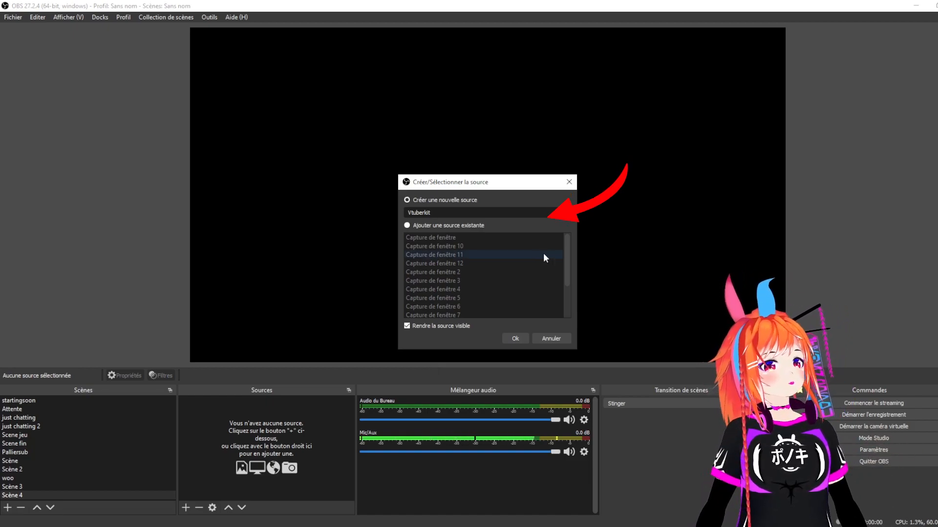
left_click(516, 339)
- Set the Vtuberkit source to capture the [vTuber Kit.exe]: vTuber Kit window with the Windows 10 capture method
left_click_drag(397, 52, 656, 53)
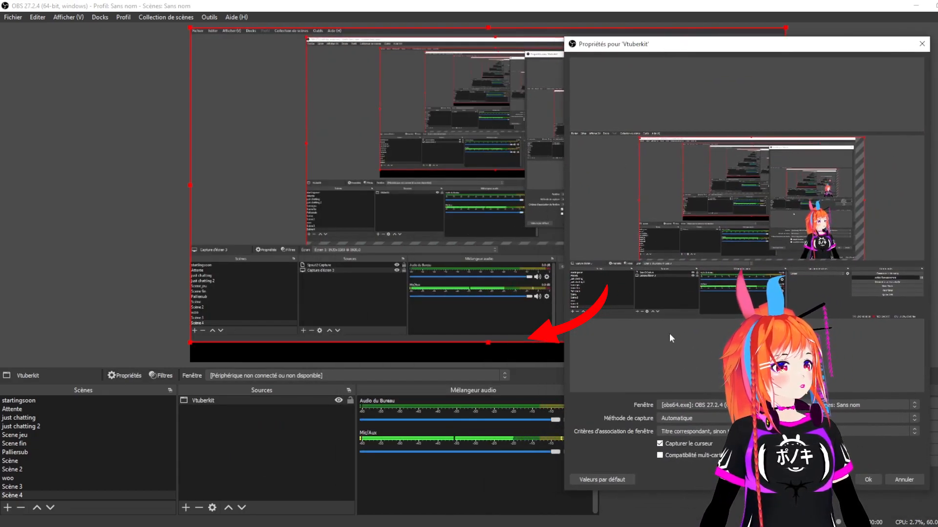
left_click(709, 406)
left_click(706, 420)
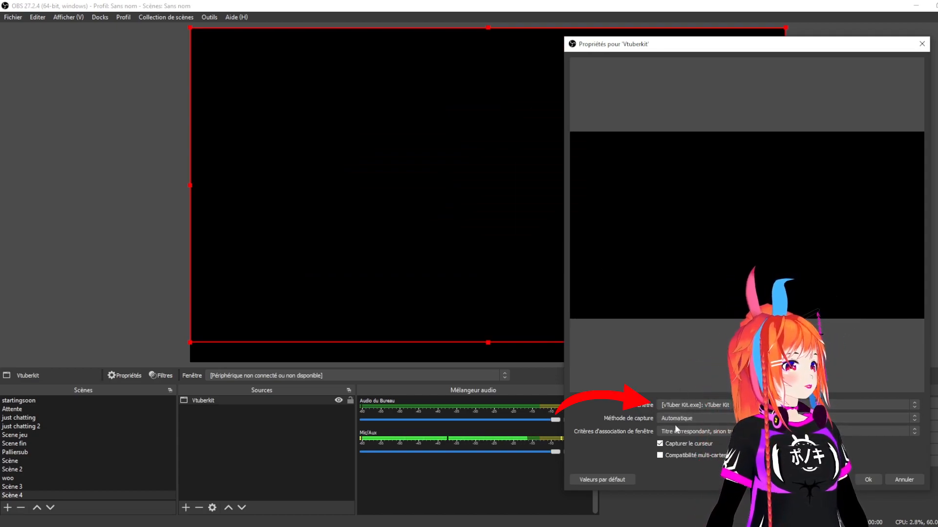
left_click(693, 420)
left_click(696, 440)
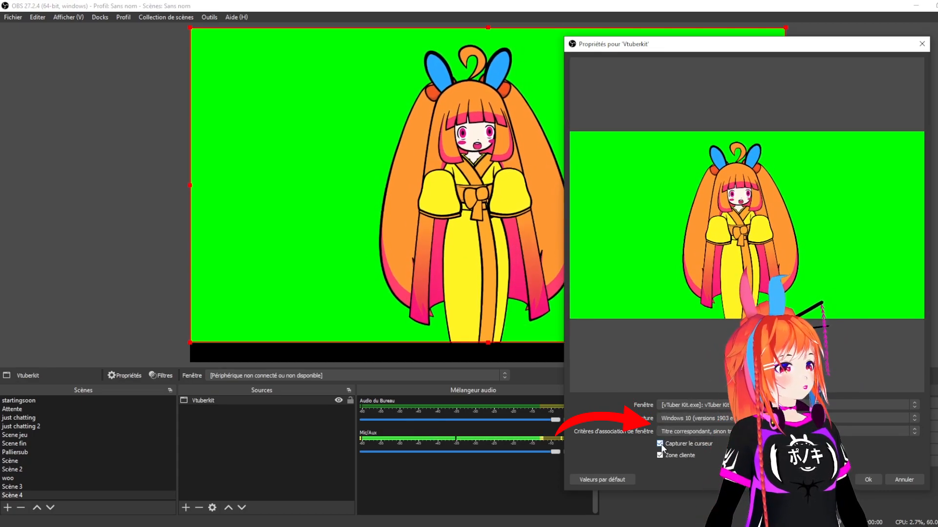
left_click_drag(613, 47, 103, 52)
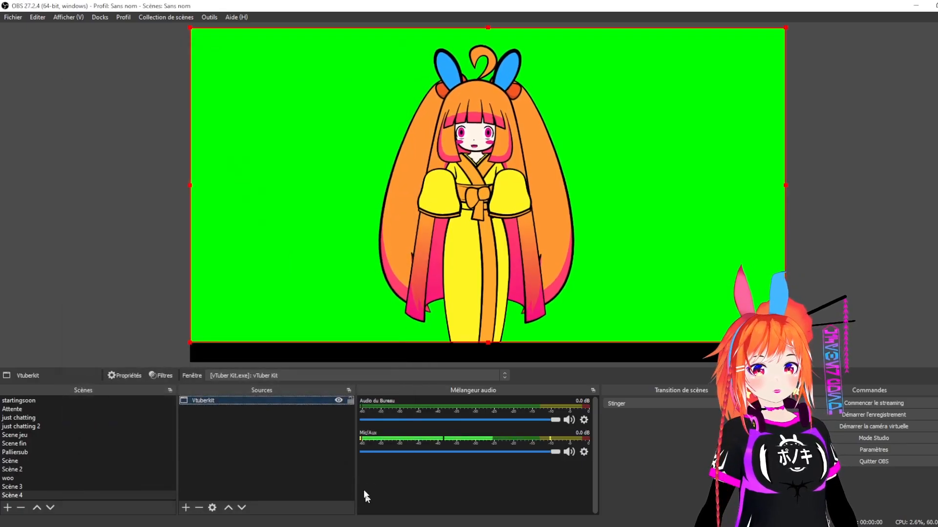
- Scale down the Vtuberkit source and place the avatar in the lower-left part of the scene canvas
left_click_drag(493, 188, 382, 225)
left_click(677, 68)
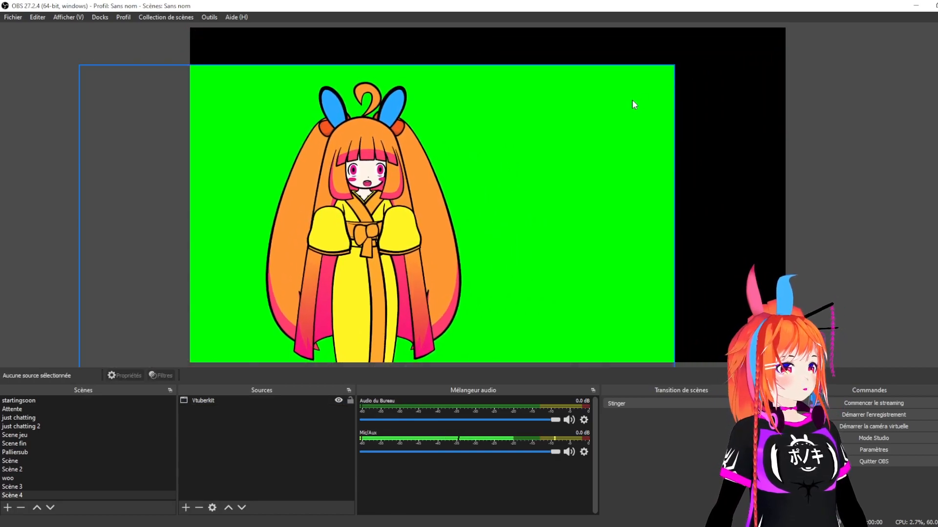
left_click(659, 78)
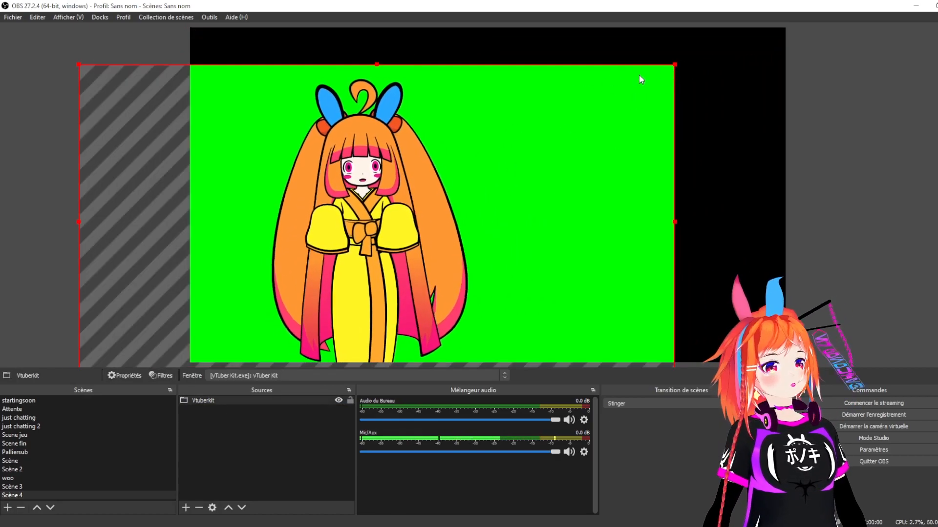
left_click_drag(674, 65, 433, 243)
left_click_drag(238, 293, 282, 270)
left_click_drag(348, 246, 299, 271)
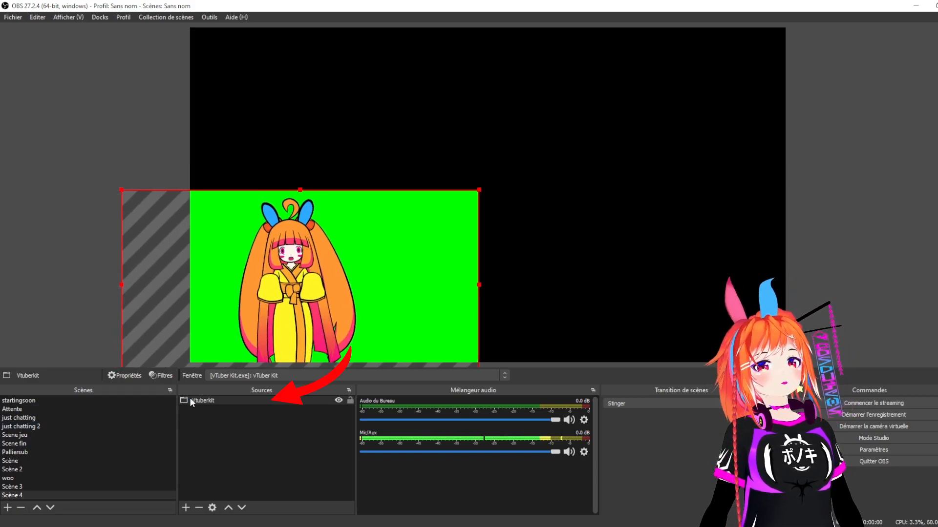
- Add a color key filter (Incrustation par couleur) to Vtuberkit with green key color, similarity 249 and smoothness 228
right_click(206, 400)
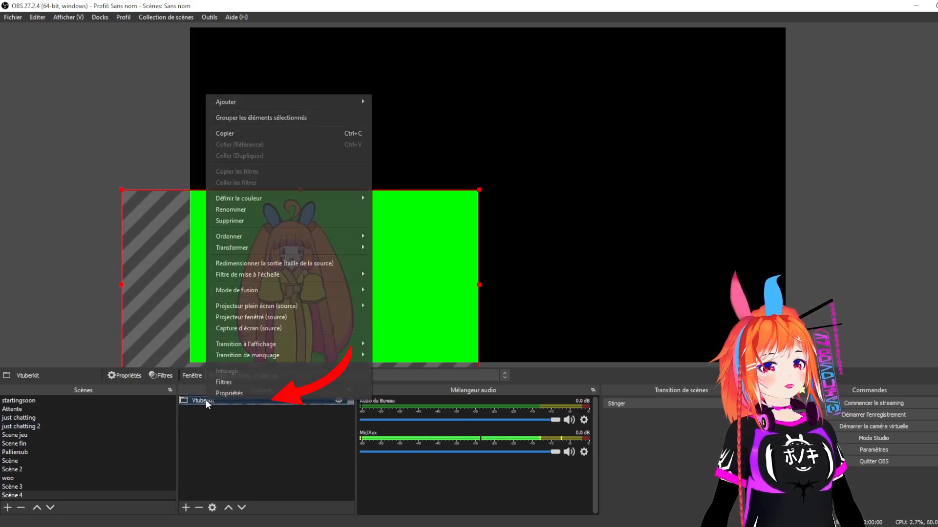
left_click(230, 383)
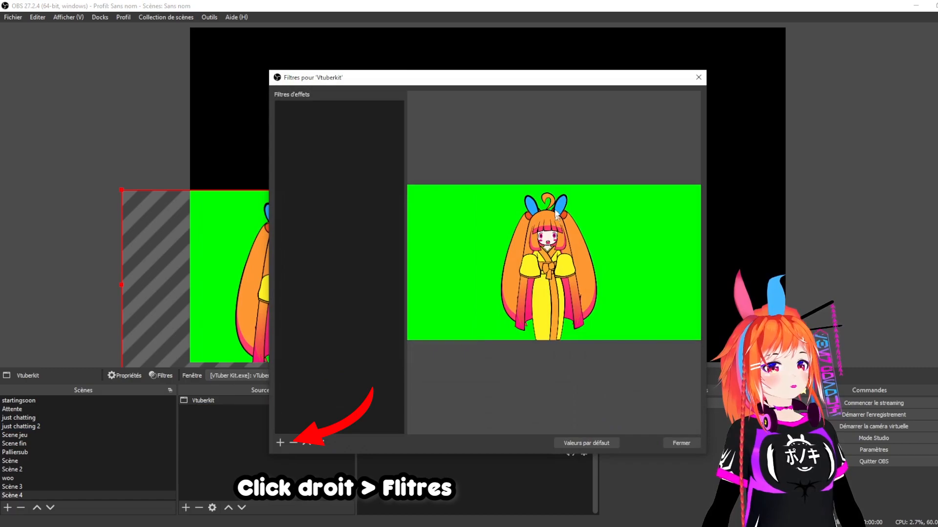
left_click(278, 444)
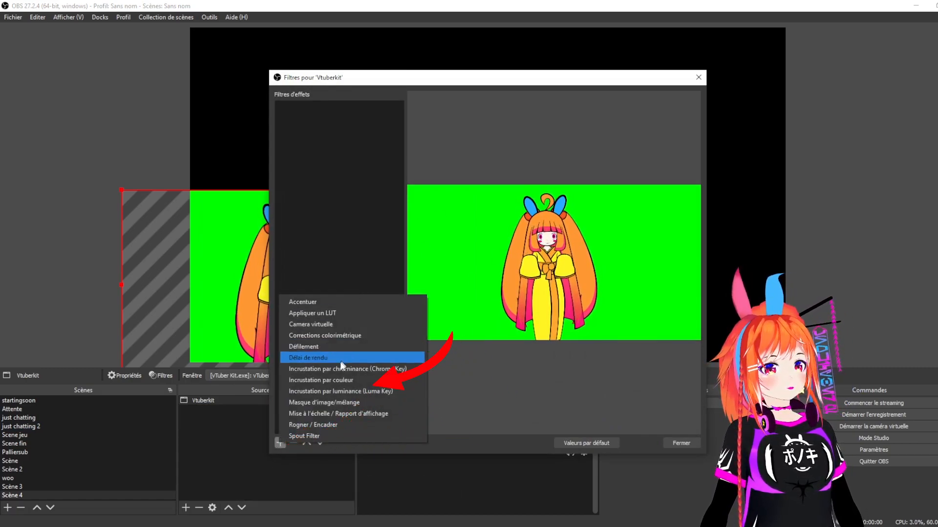
left_click(337, 380)
left_click(468, 281)
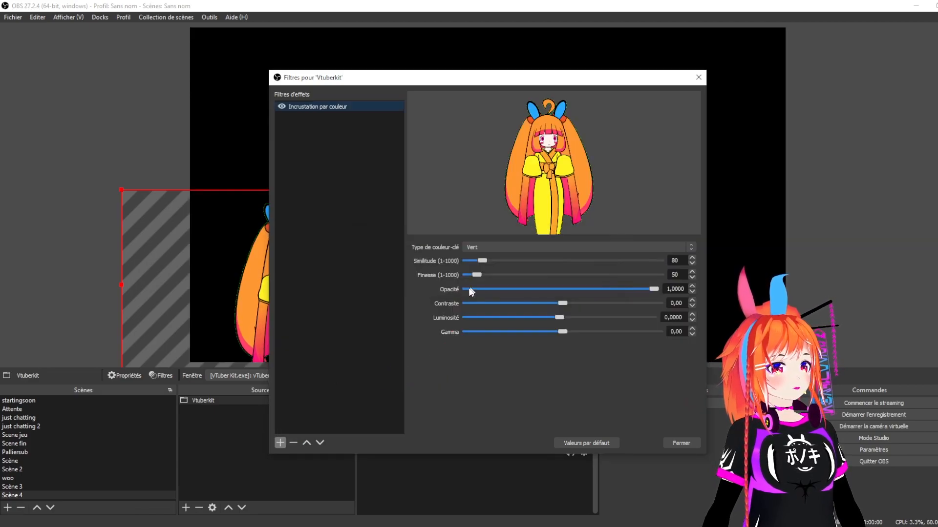
left_click_drag(542, 77, 779, 88)
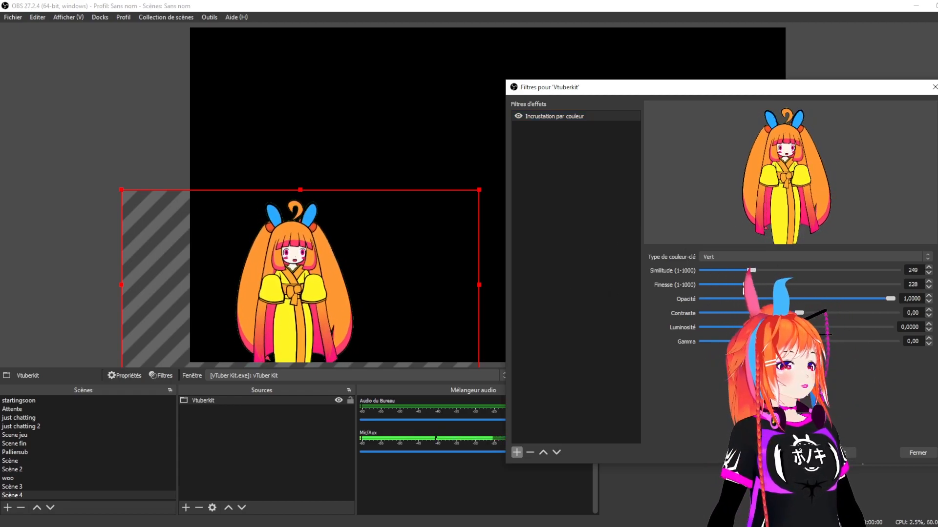
left_click_drag(751, 270, 748, 270)
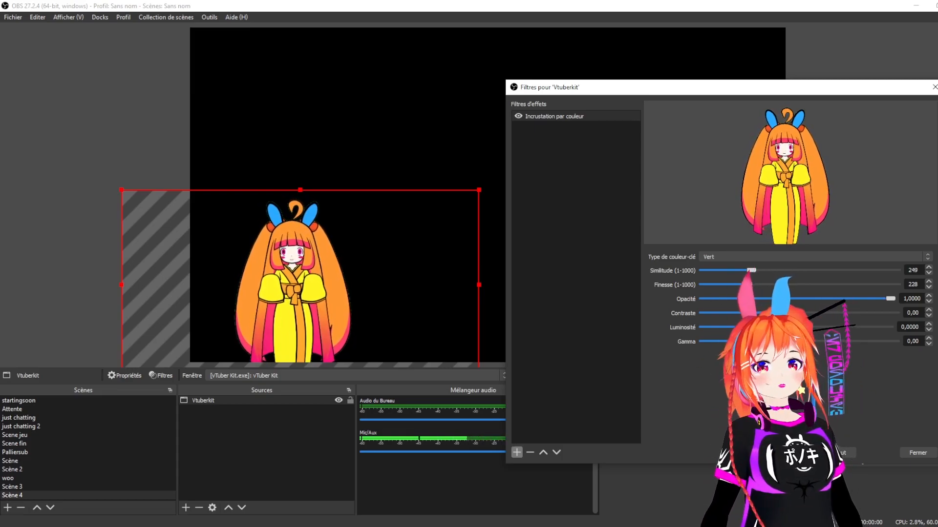
left_click(933, 453)
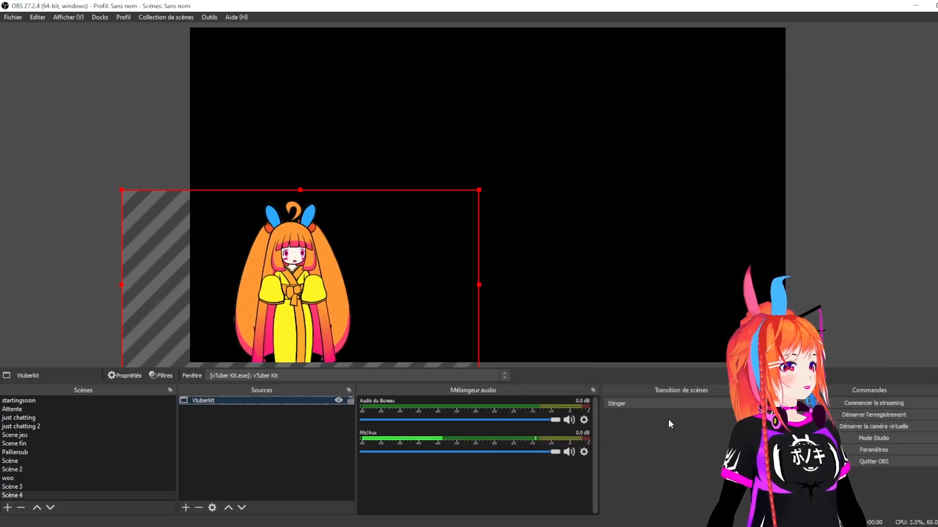
- Enlarge the keyed Vtuberkit source, keep the avatar in the canvas's lower-left corner and deselect it
left_click_drag(209, 290, 324, 298)
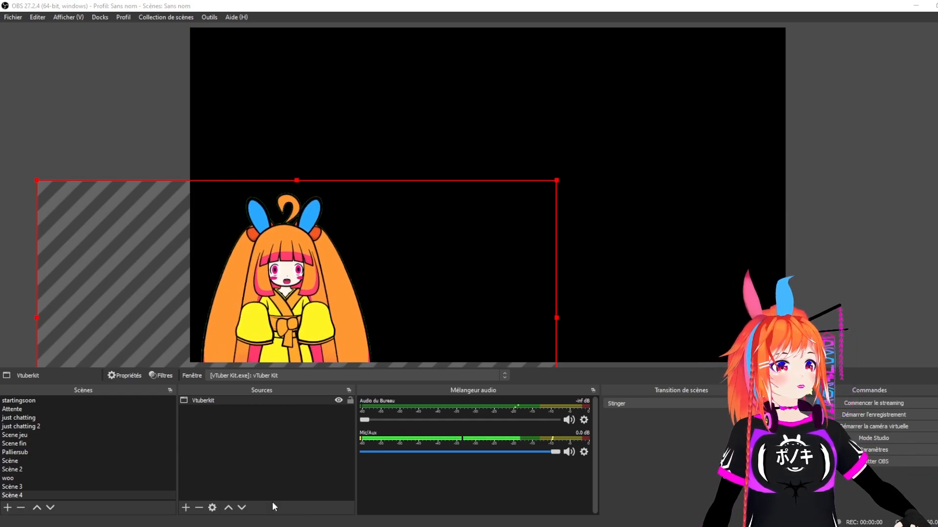
left_click(254, 461)
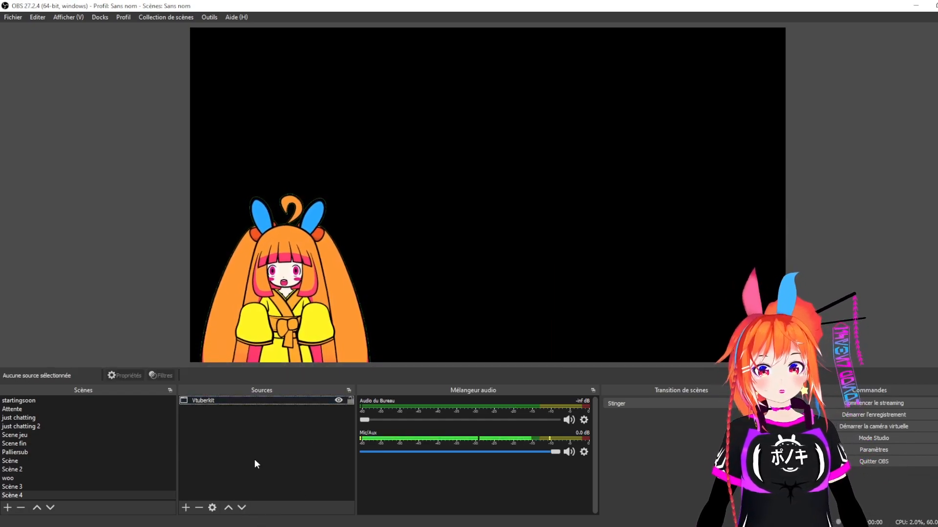
- Add a new game capture source named sonic to the scene
left_click(185, 508)
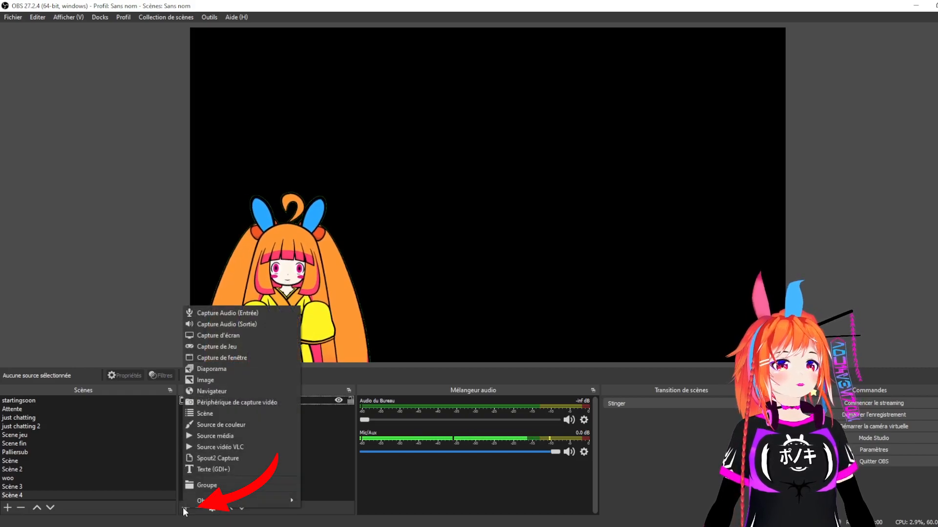
left_click(230, 345)
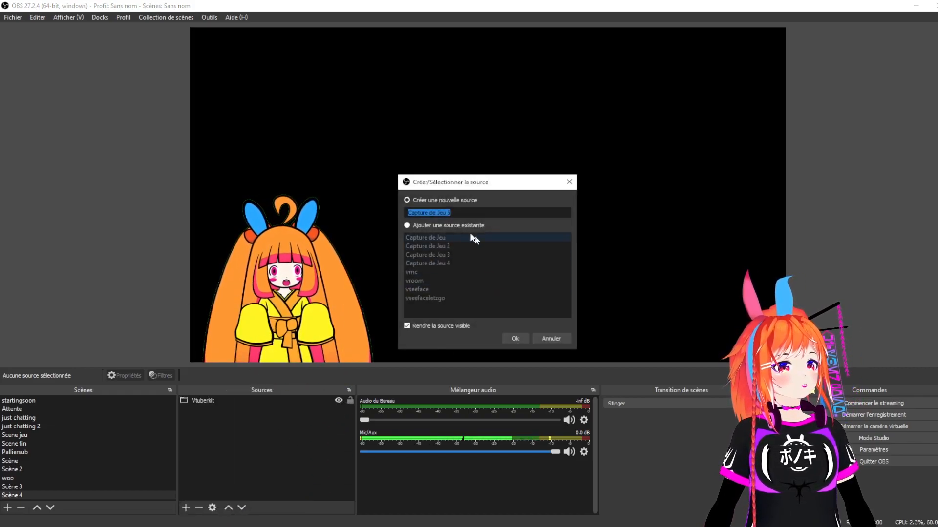
type("sonic")
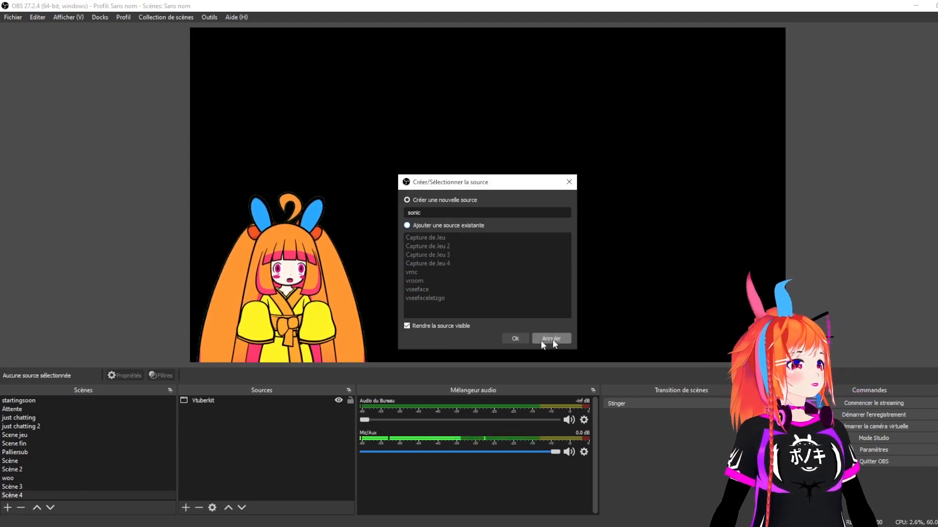
left_click(516, 339)
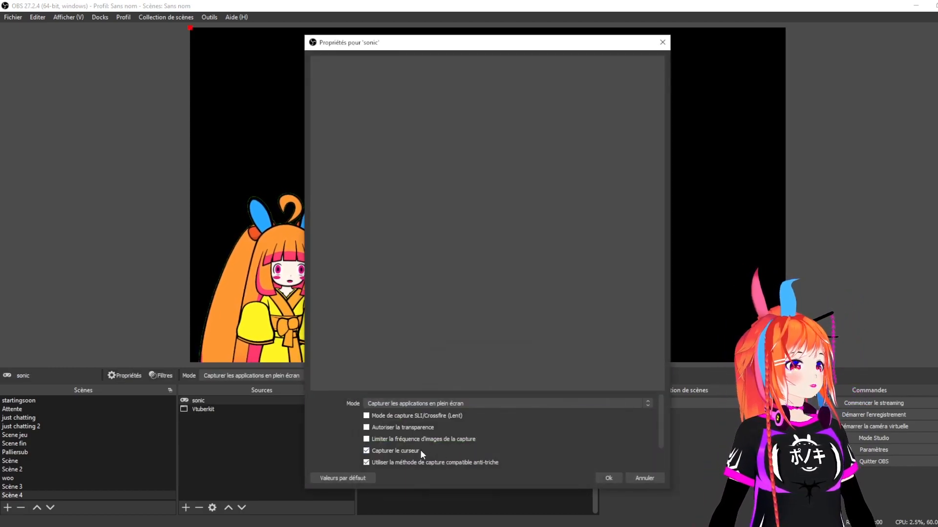
- Set the sonic source to capture the specific window [SonicFrontiers.exe]: Sonic Frontiers and place it beneath Vtuberkit in the source order
left_click(476, 404)
left_click(434, 419)
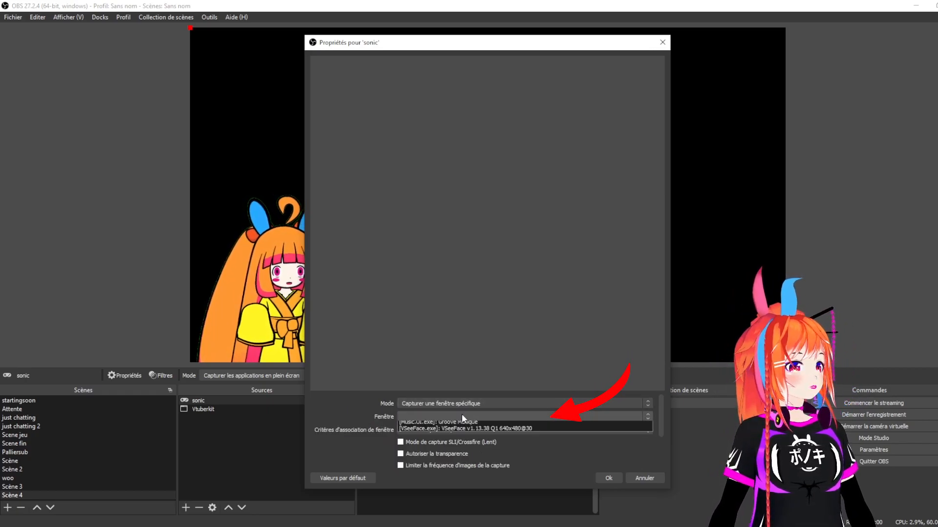
left_click(461, 417)
left_click(465, 438)
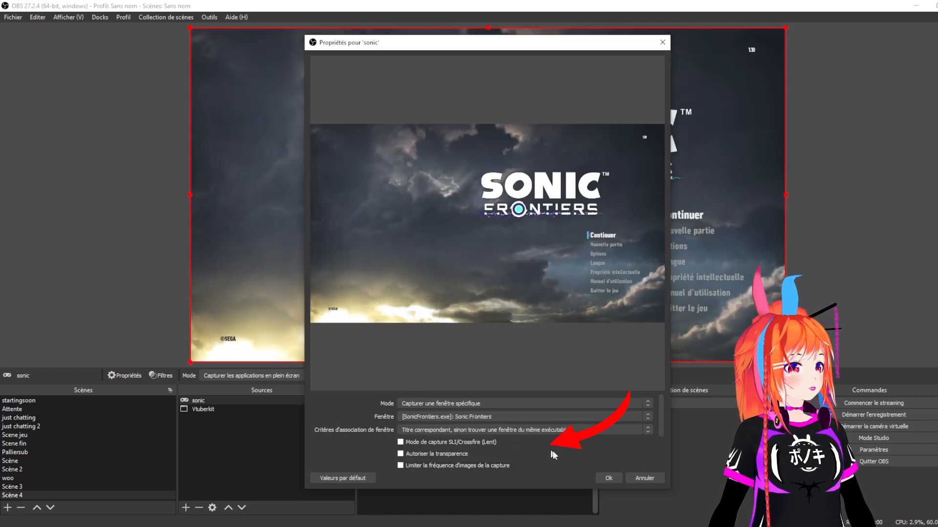
left_click(609, 479)
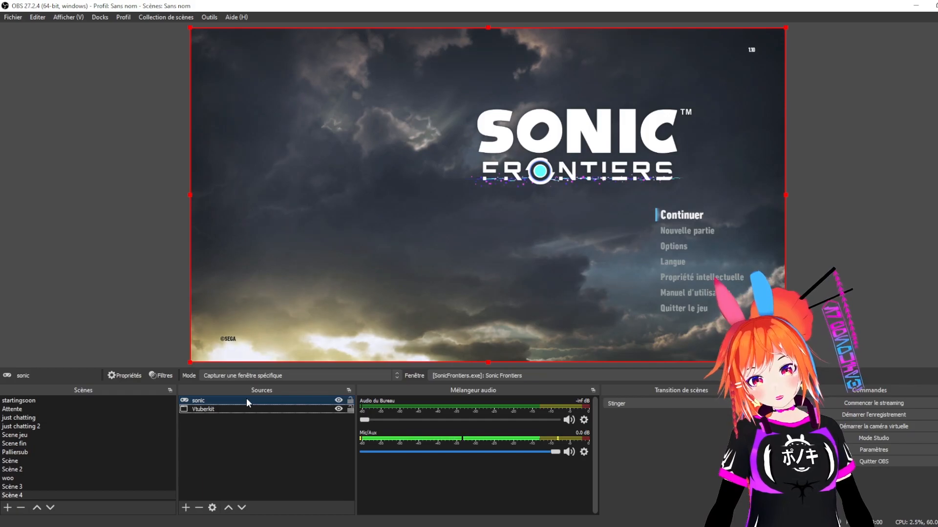
left_click_drag(246, 401, 244, 423)
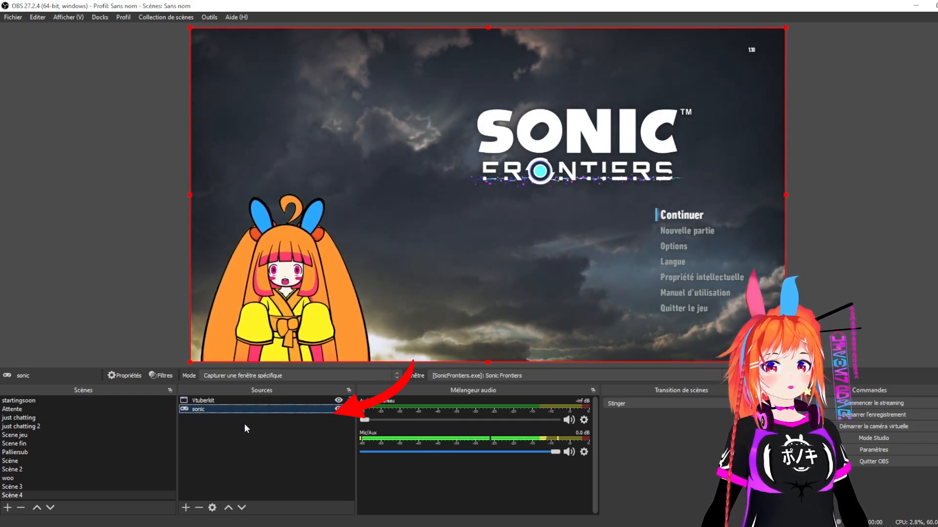